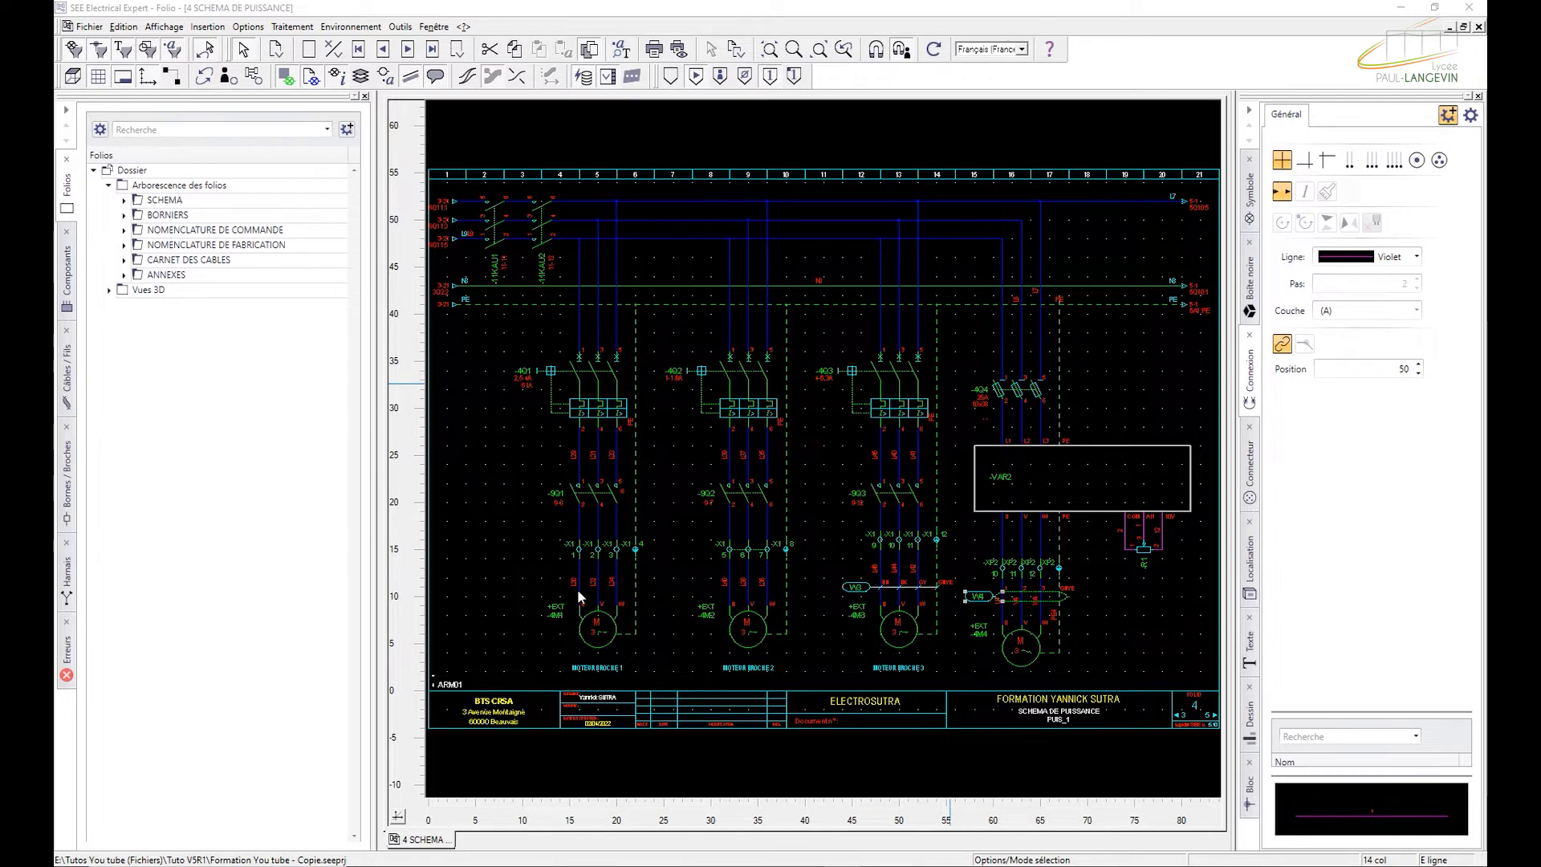
Step: Locate cable -W1 on the power schematic by going to its schematic occurrence
scroll(578, 600, up, 3)
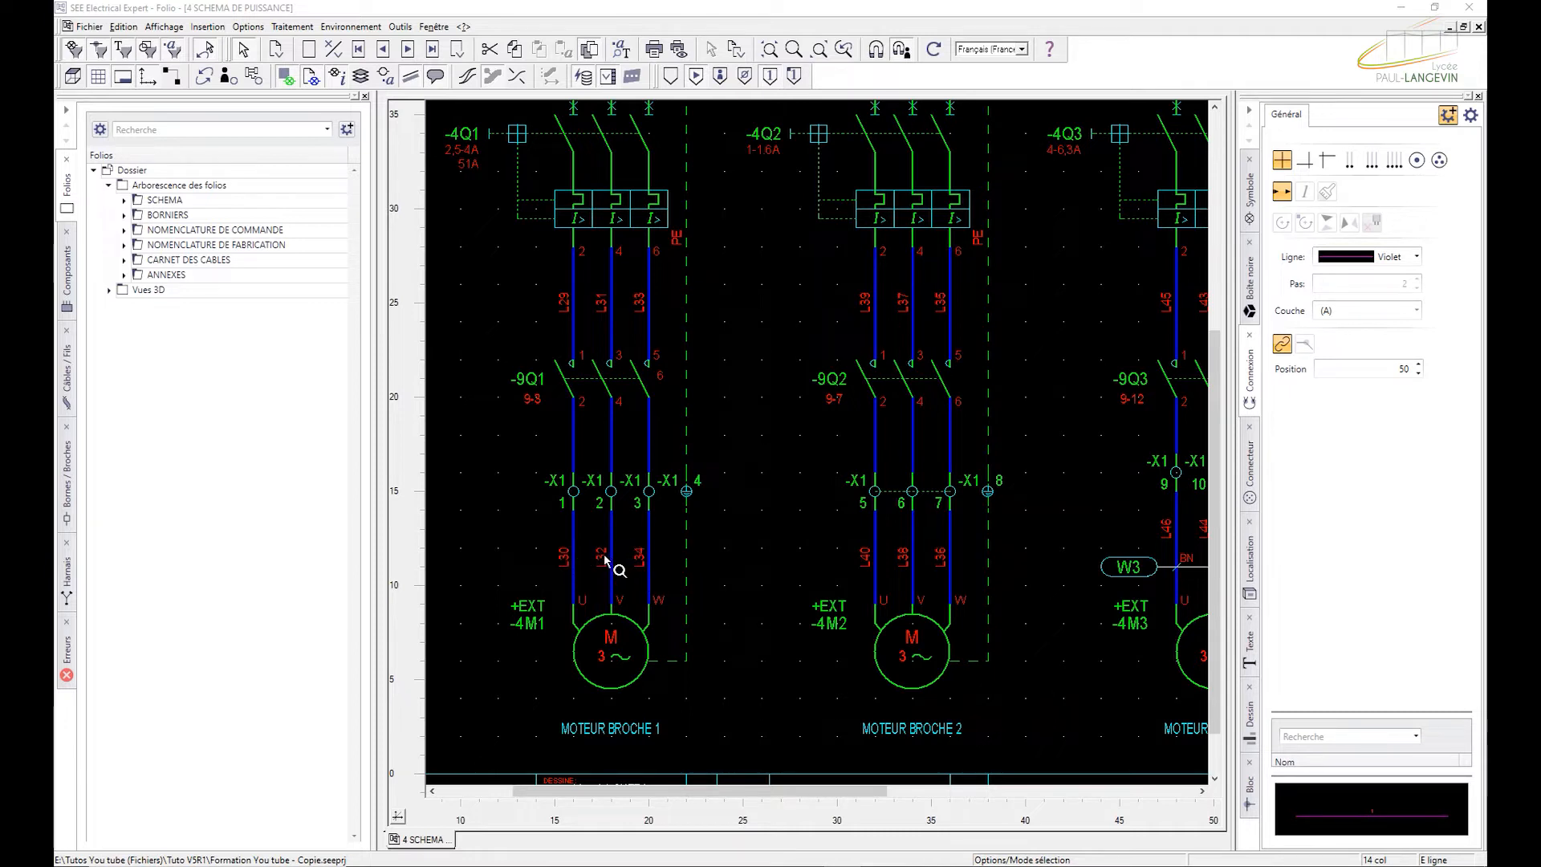
click(67, 385)
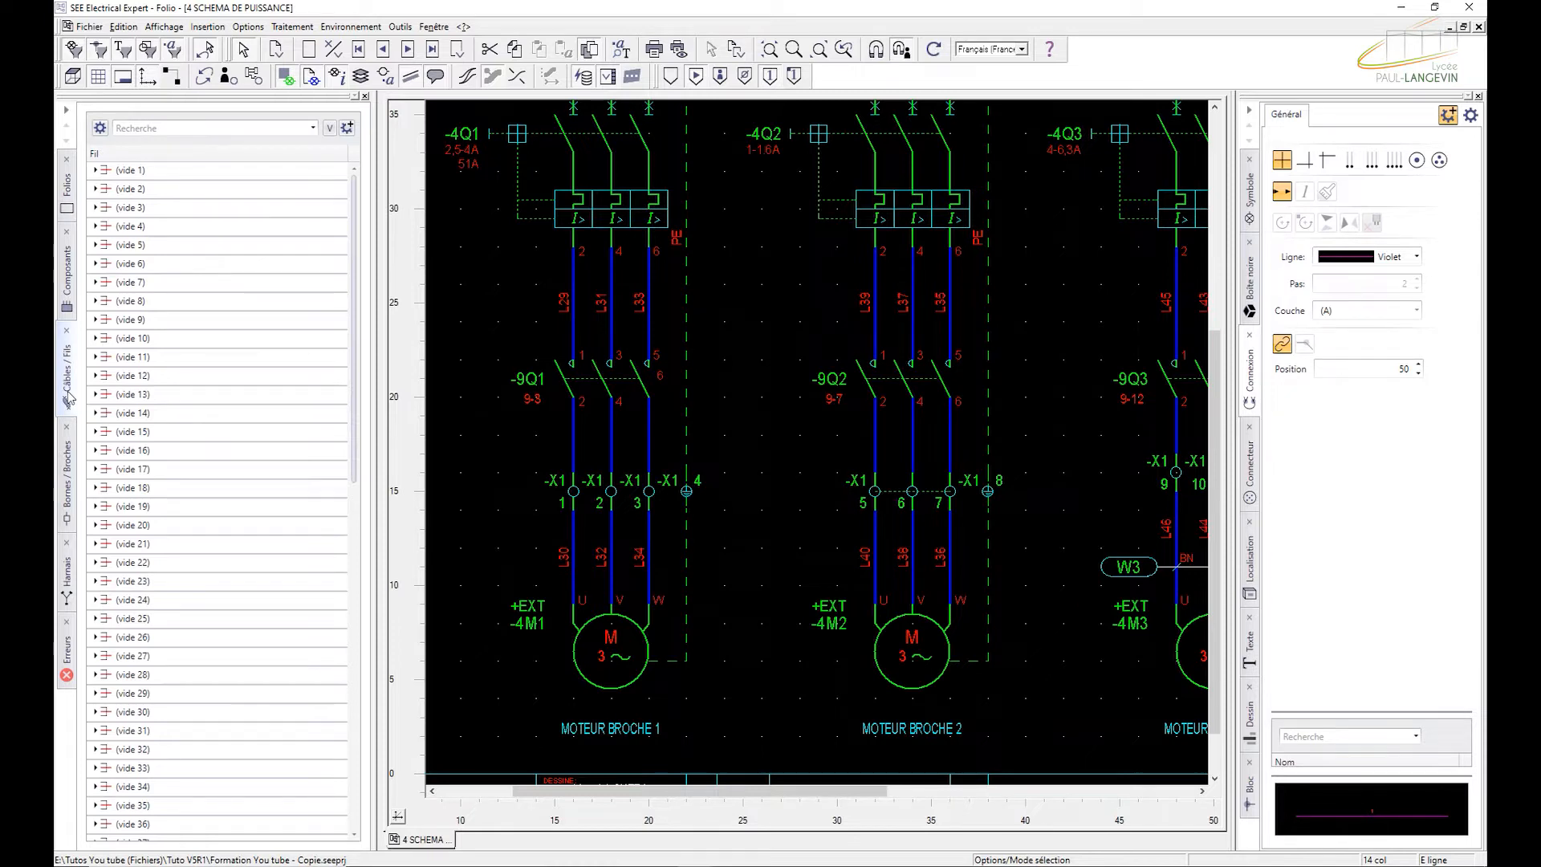
scroll(122, 447, down, 12)
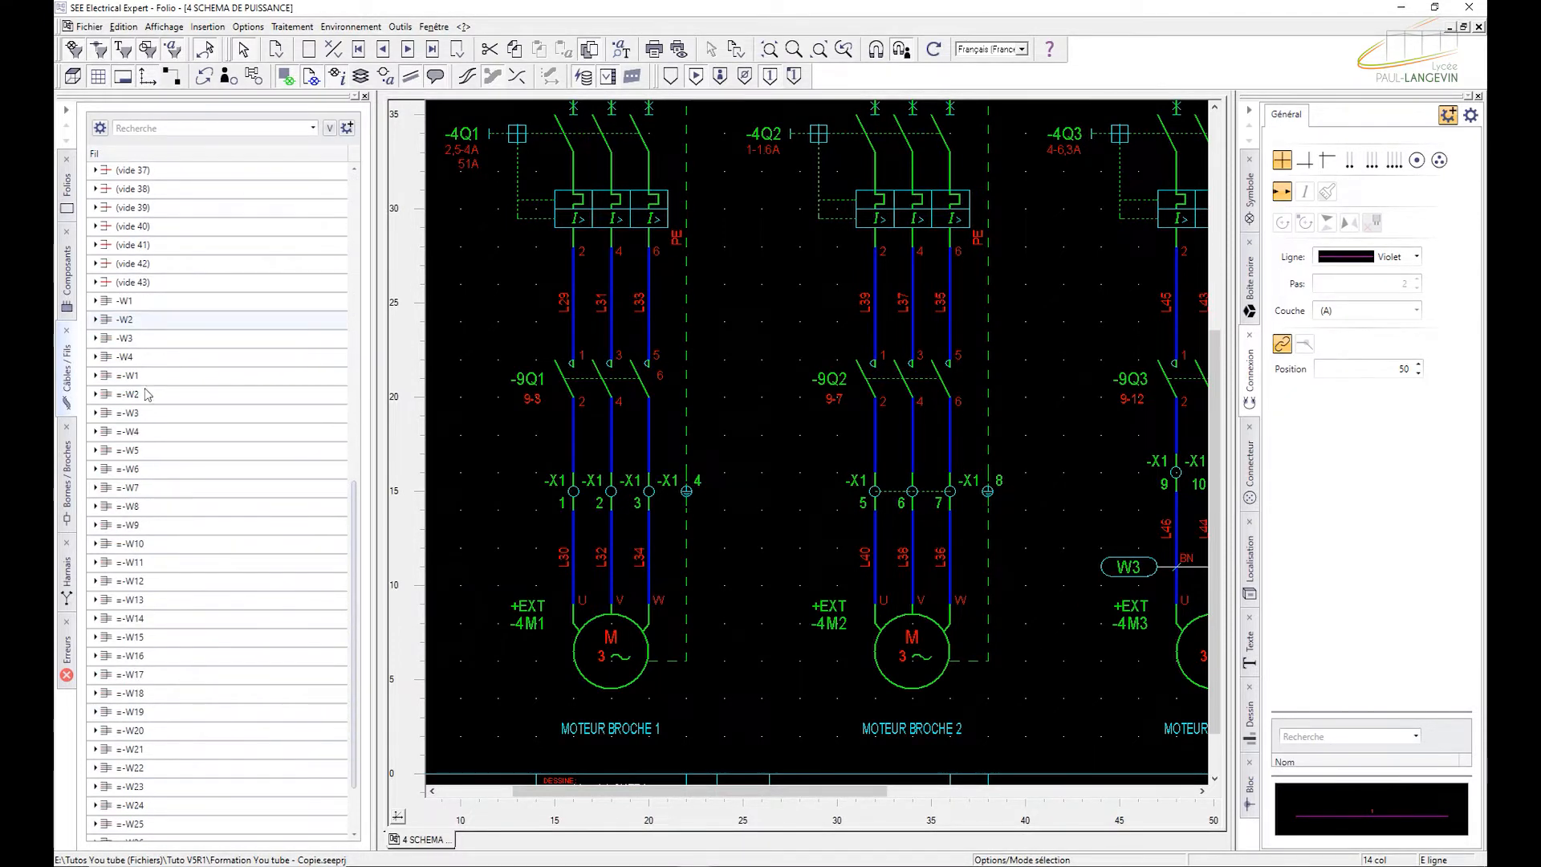
right_click(124, 304)
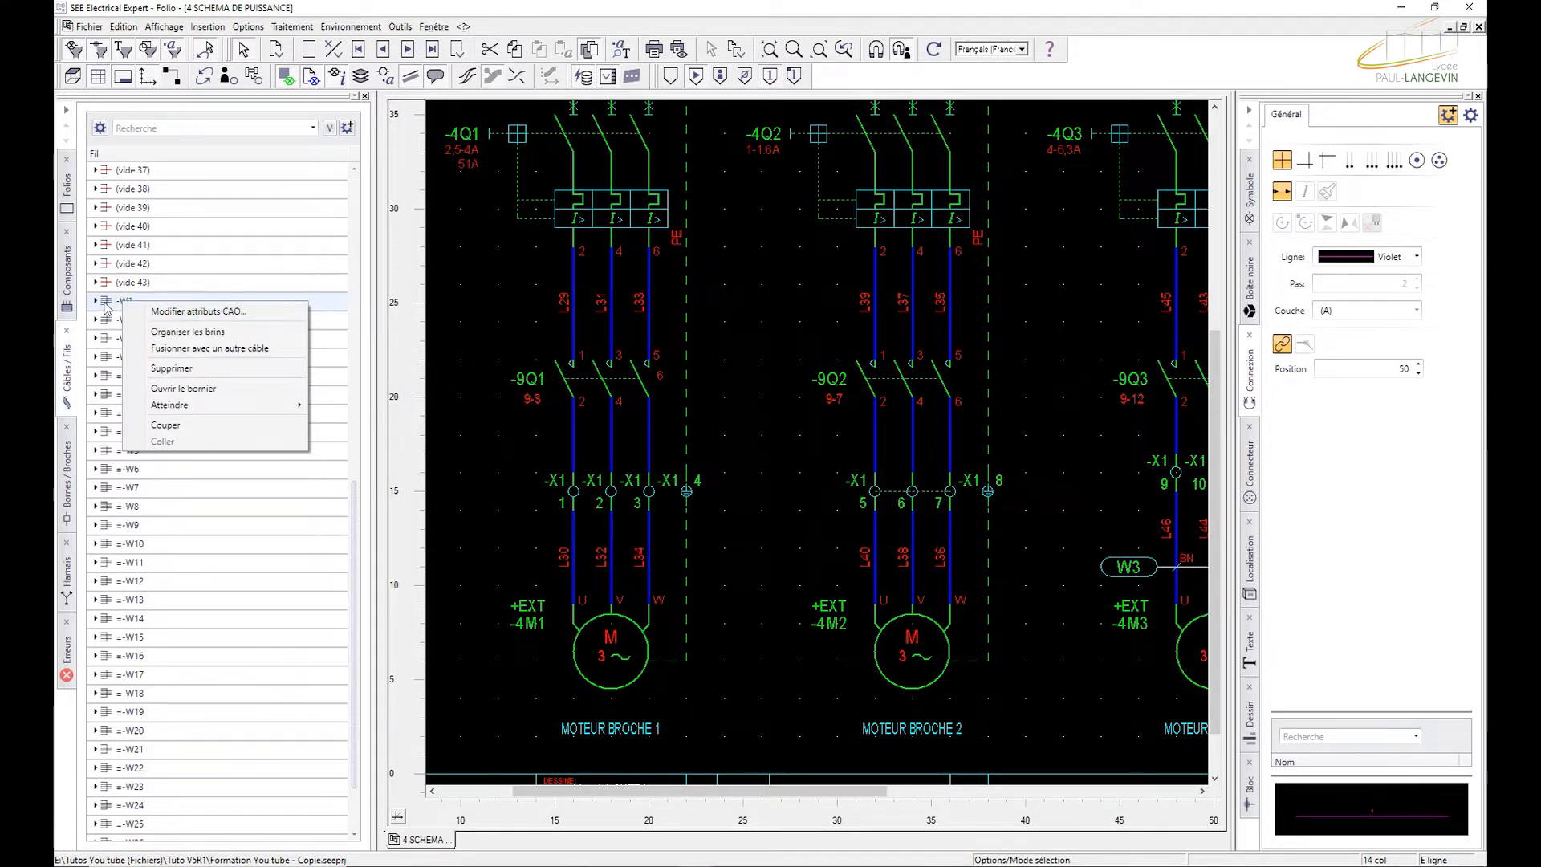
mouse_move(183, 404)
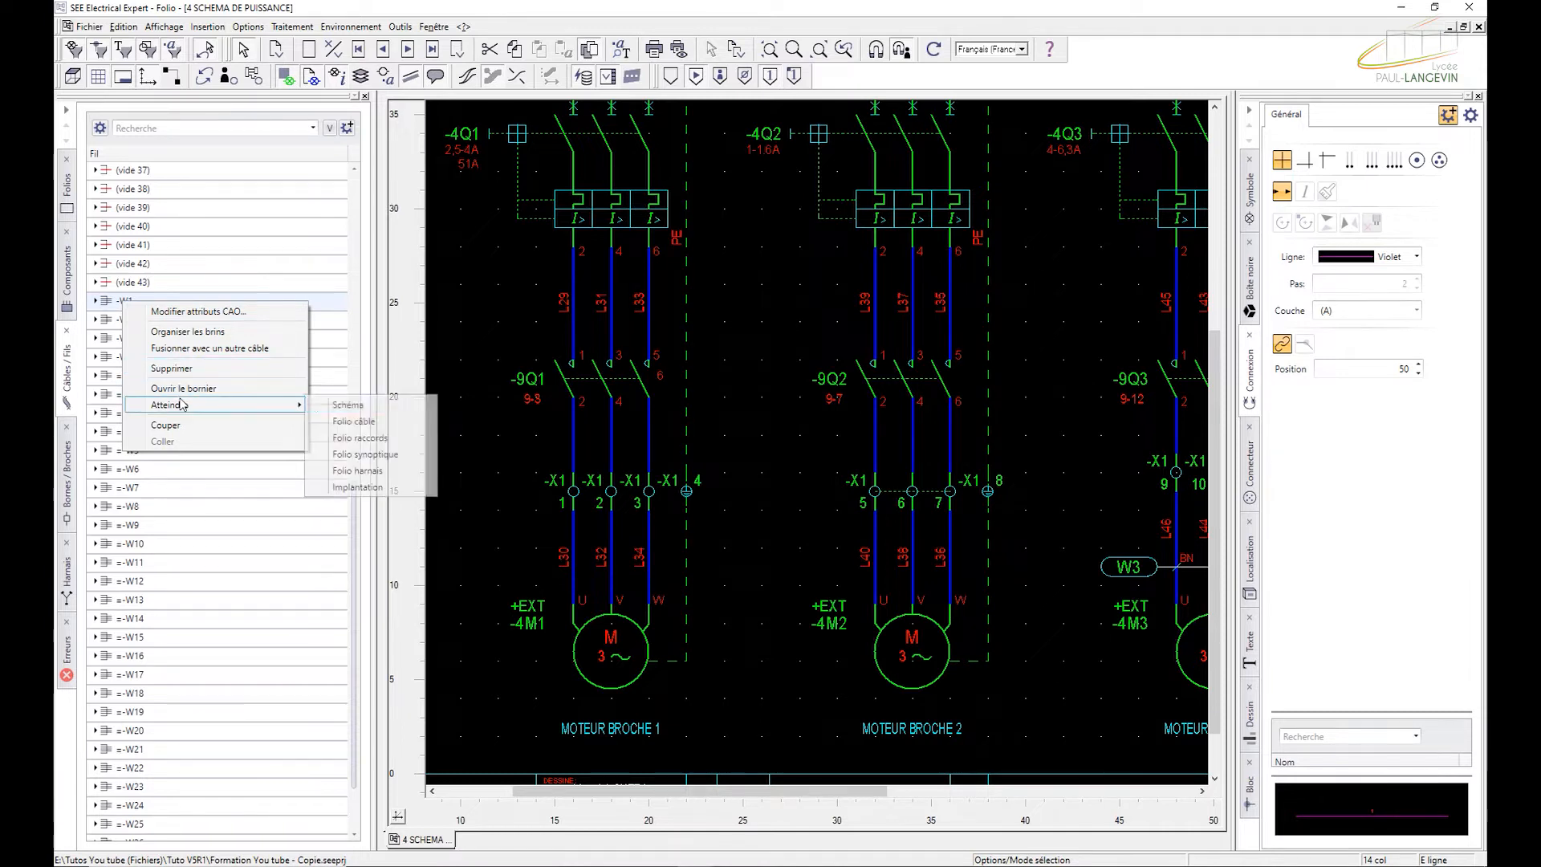
click(340, 405)
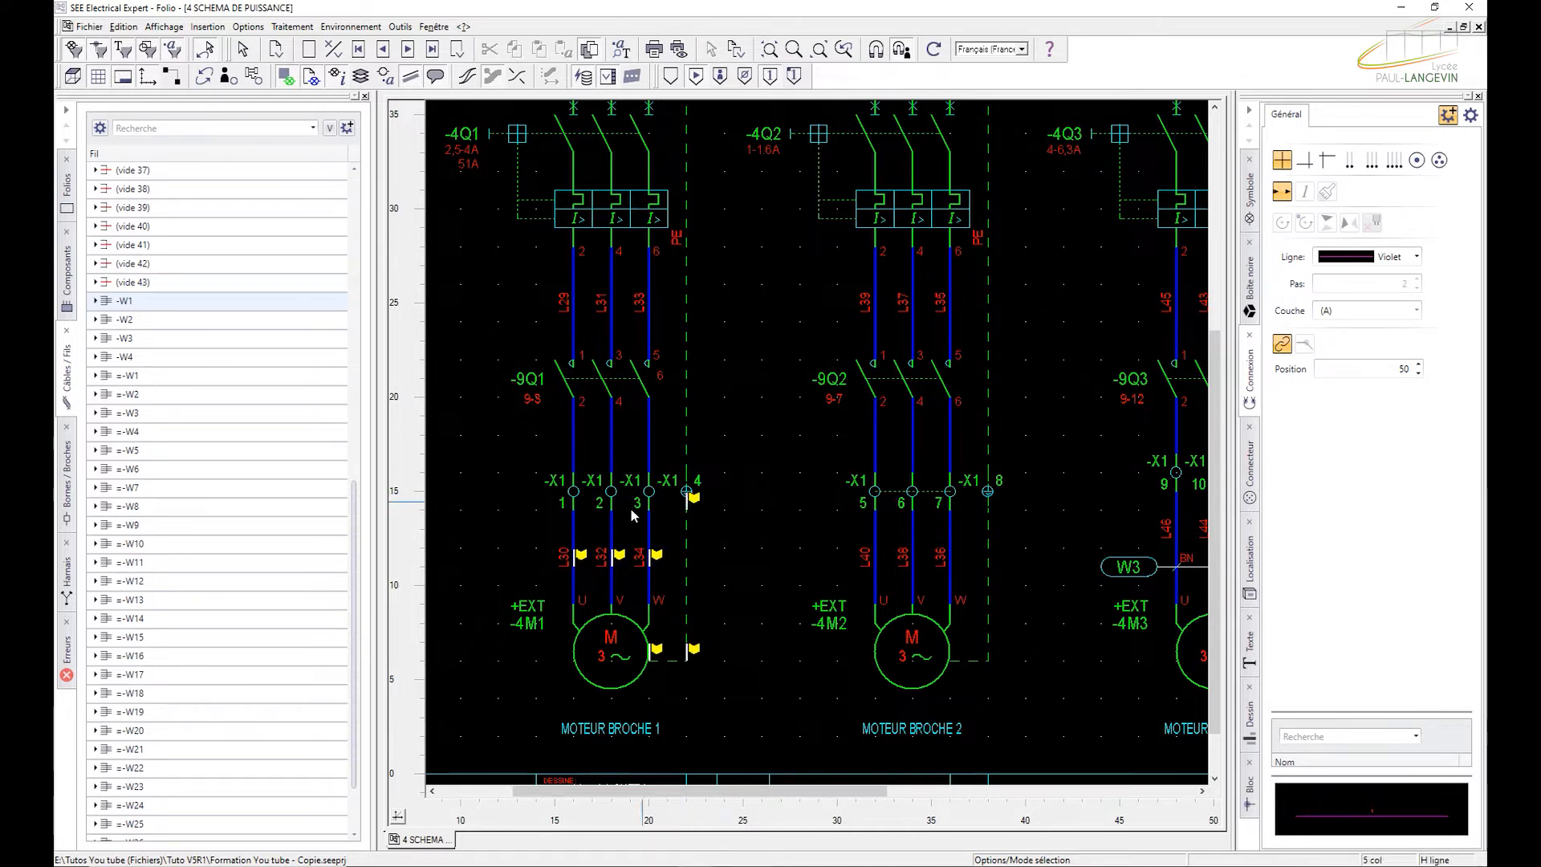
Step: Locate cable -W2 on the power schematic and view the cabling of all the motors
click(151, 320)
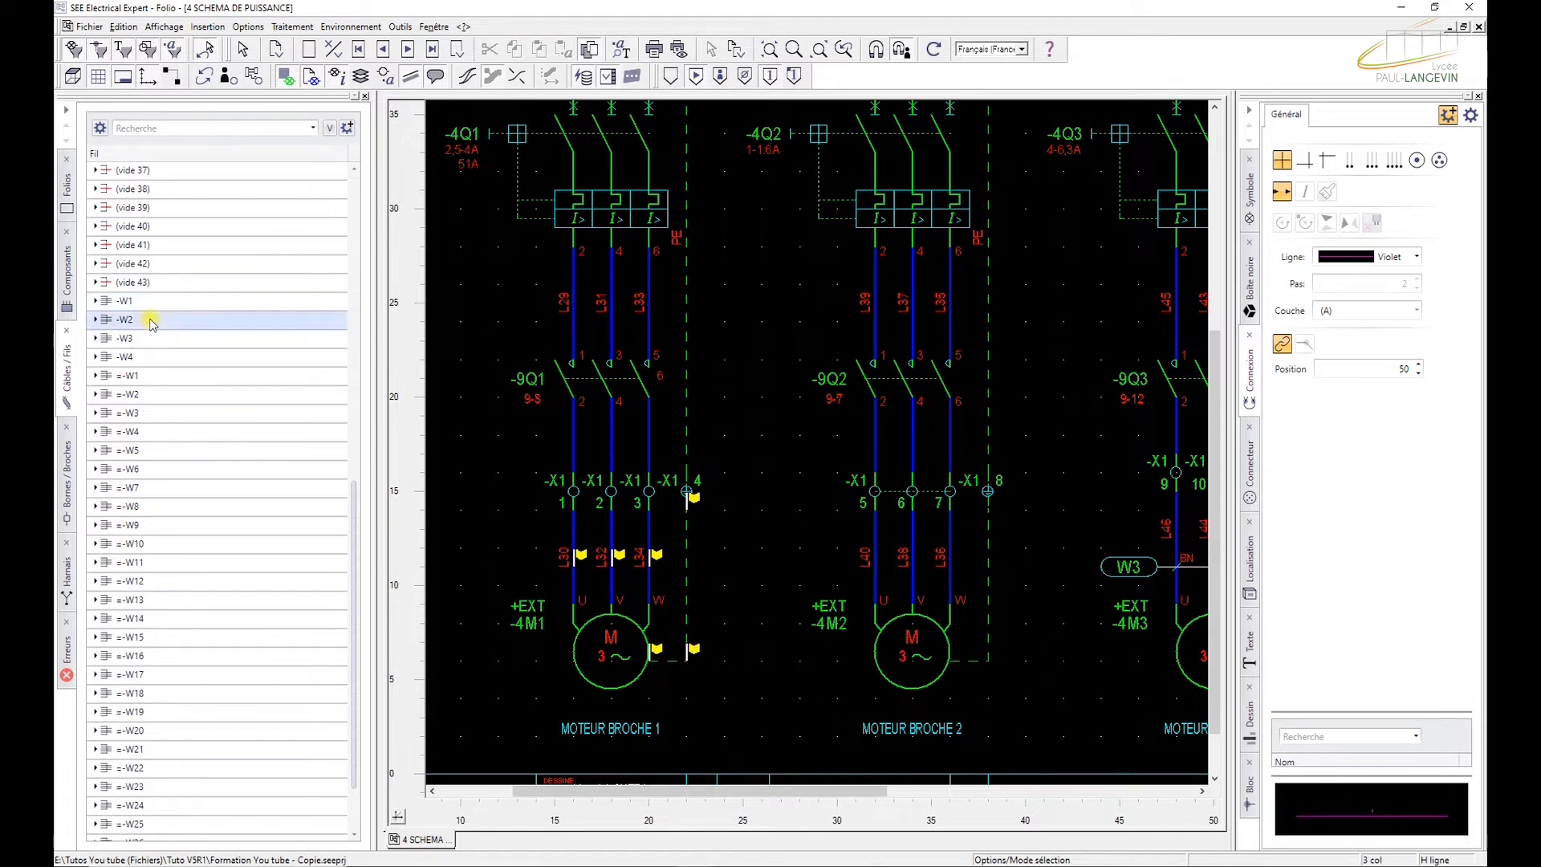
right_click(151, 321)
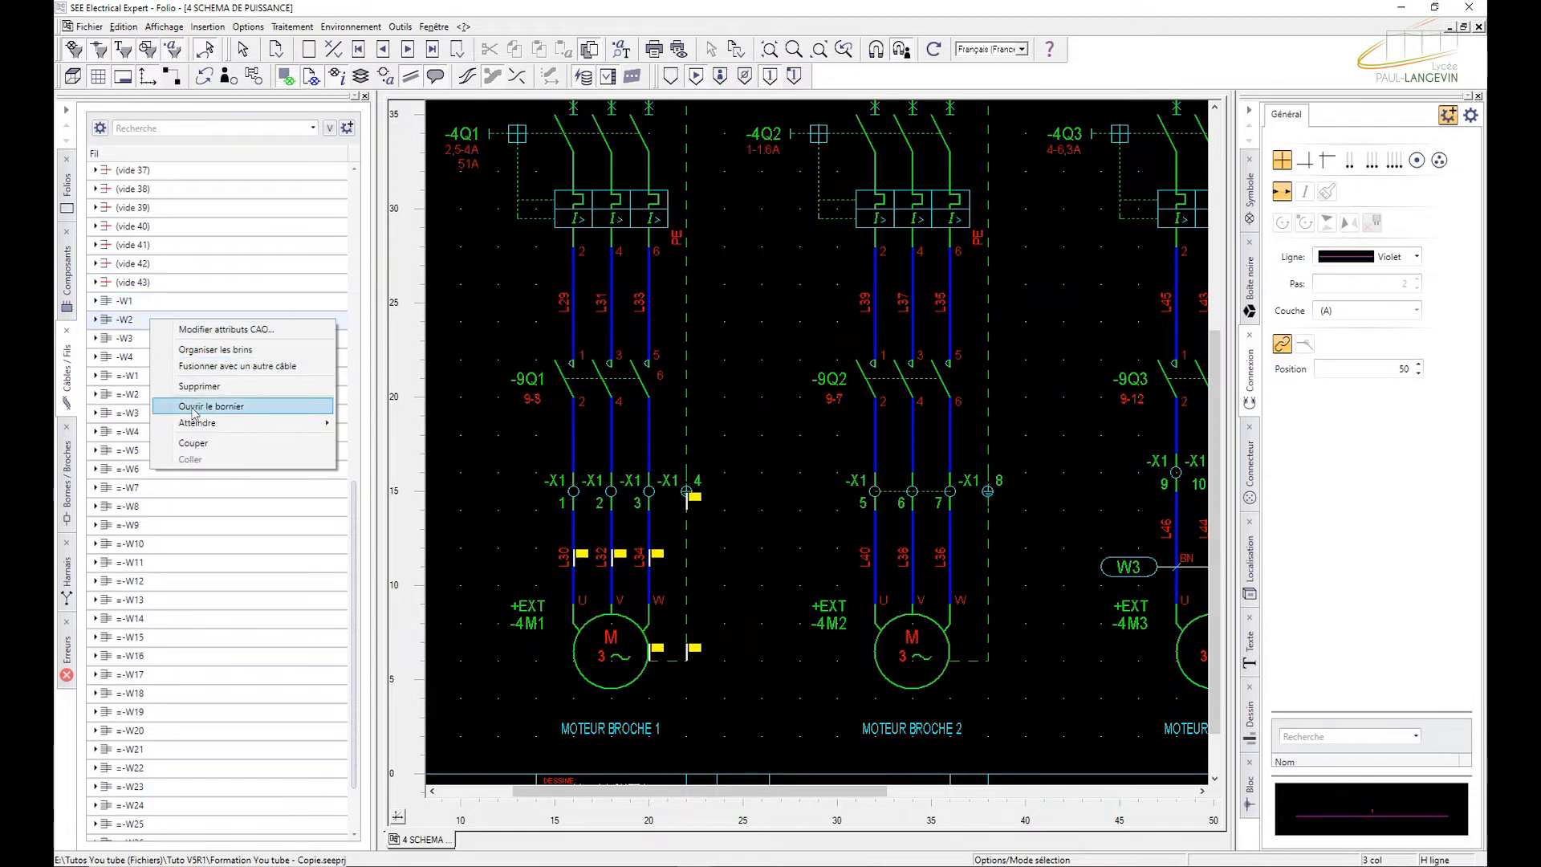
click(381, 422)
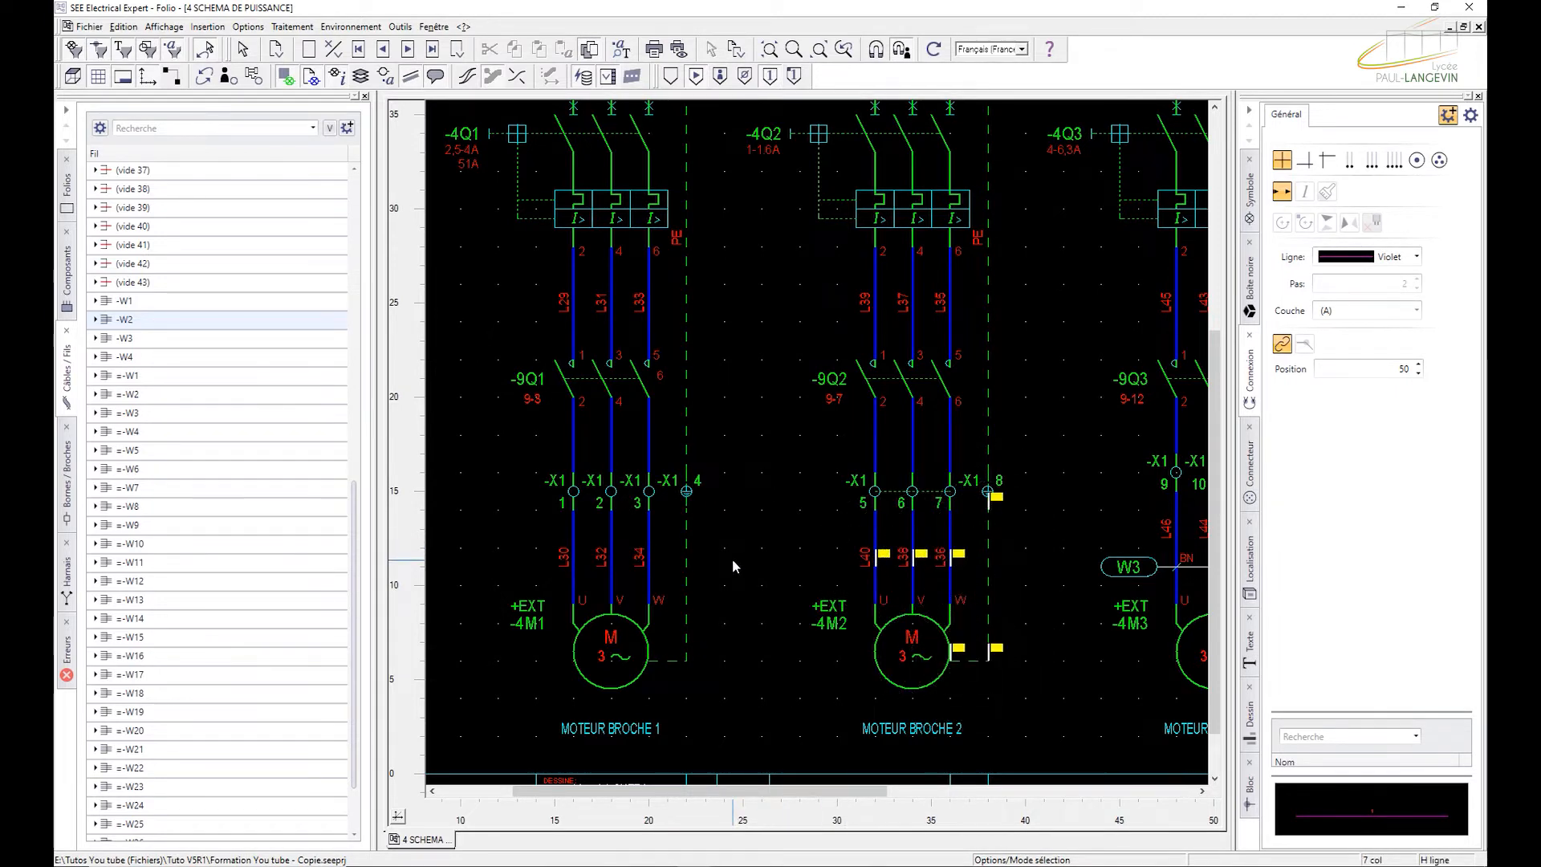
scroll(786, 555, down, 2)
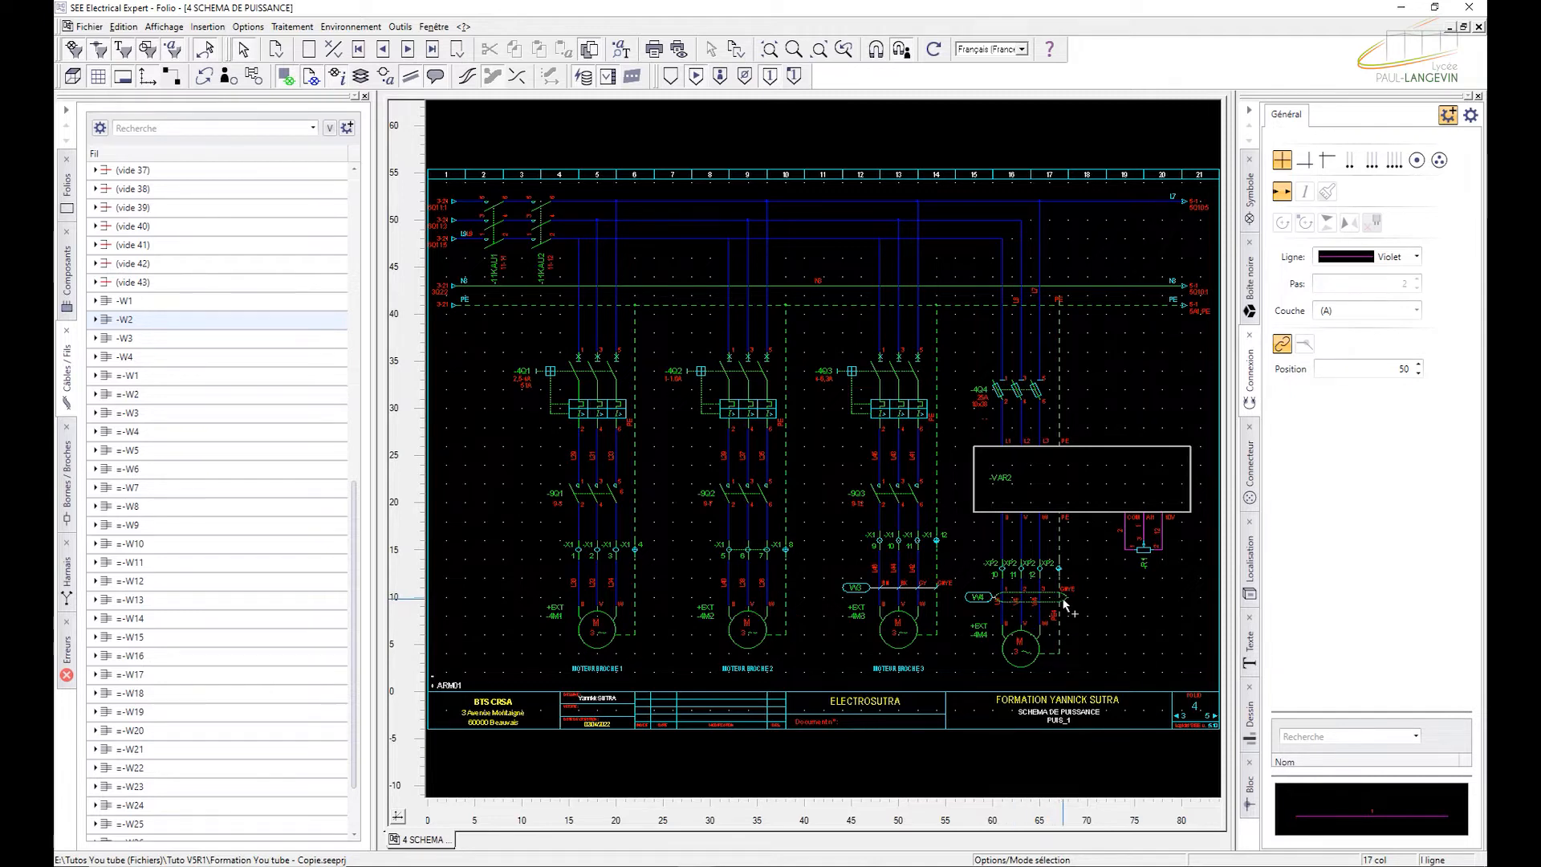
scroll(1064, 604, up, 2)
scroll(1059, 597, down, 2)
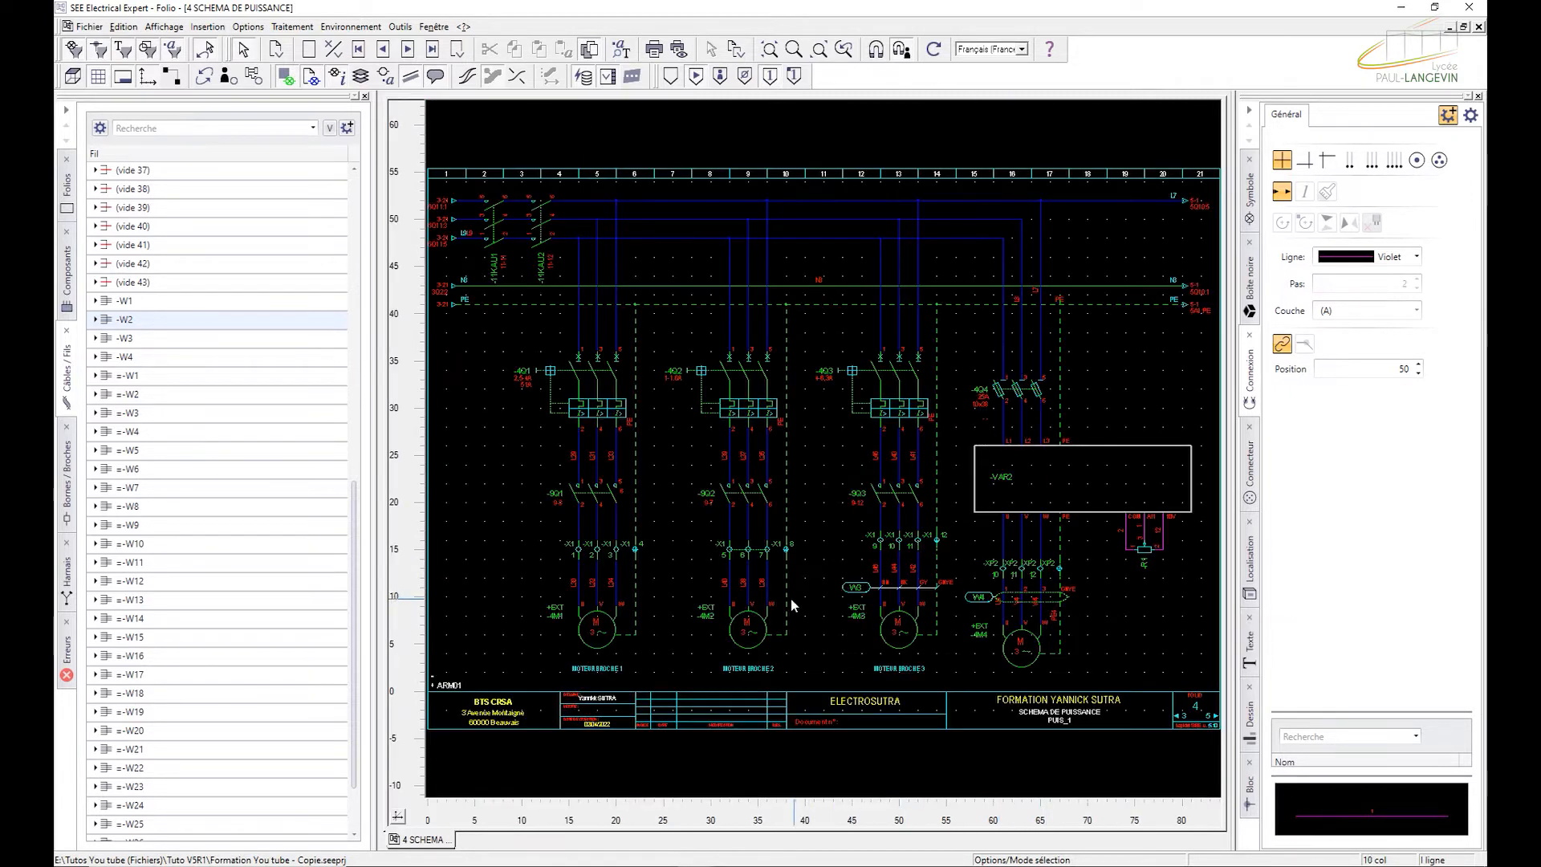
Step: Create a new folio of the synoptic type with the title SYNOPTIQUE
click(90, 27)
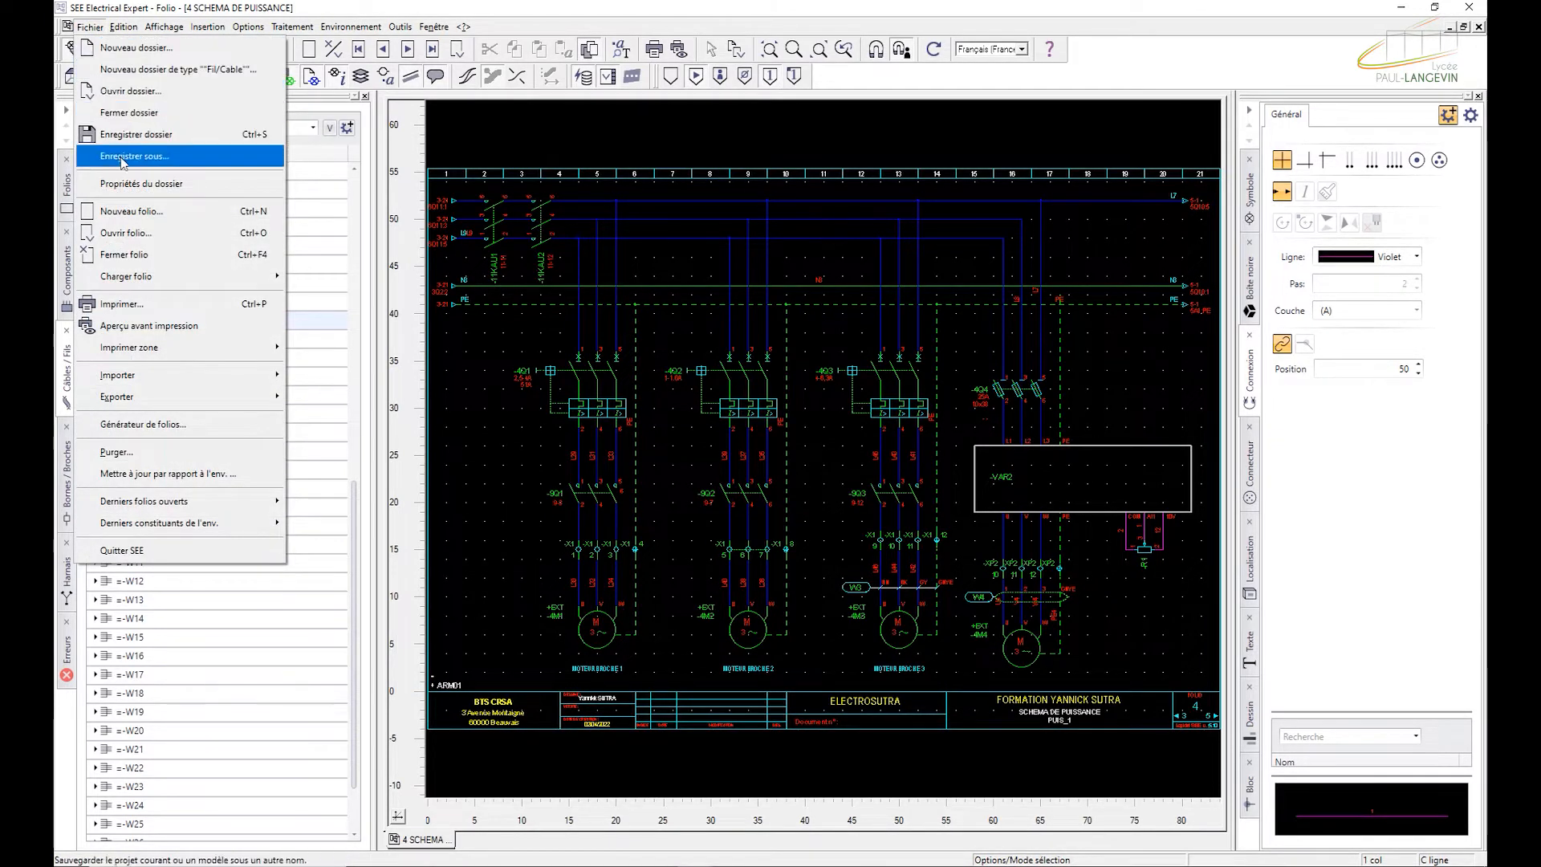
click(122, 211)
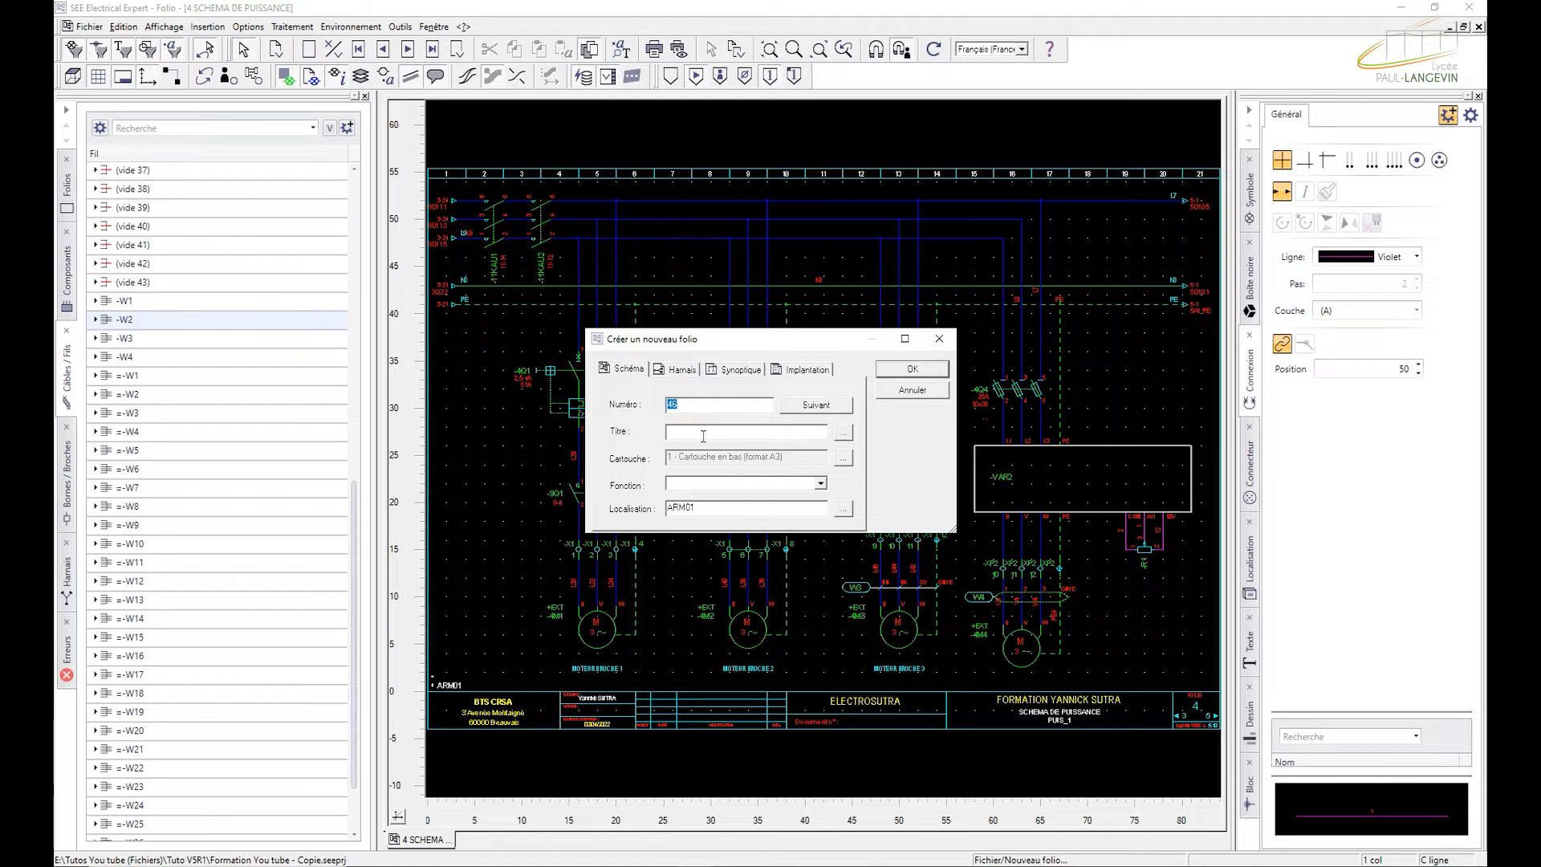
text(SYNOPTIQUE)
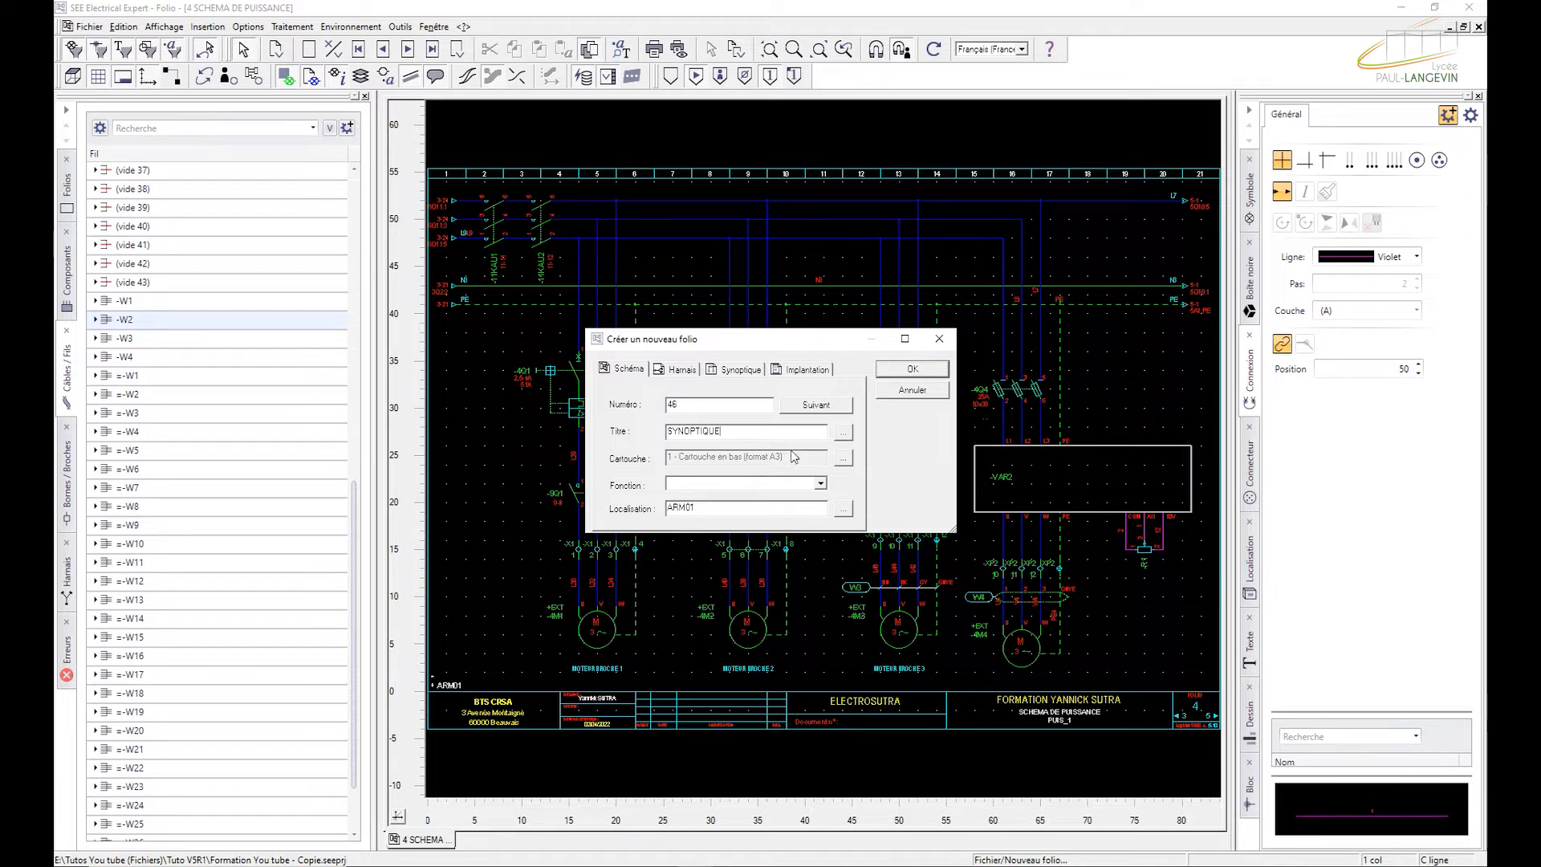
click(741, 374)
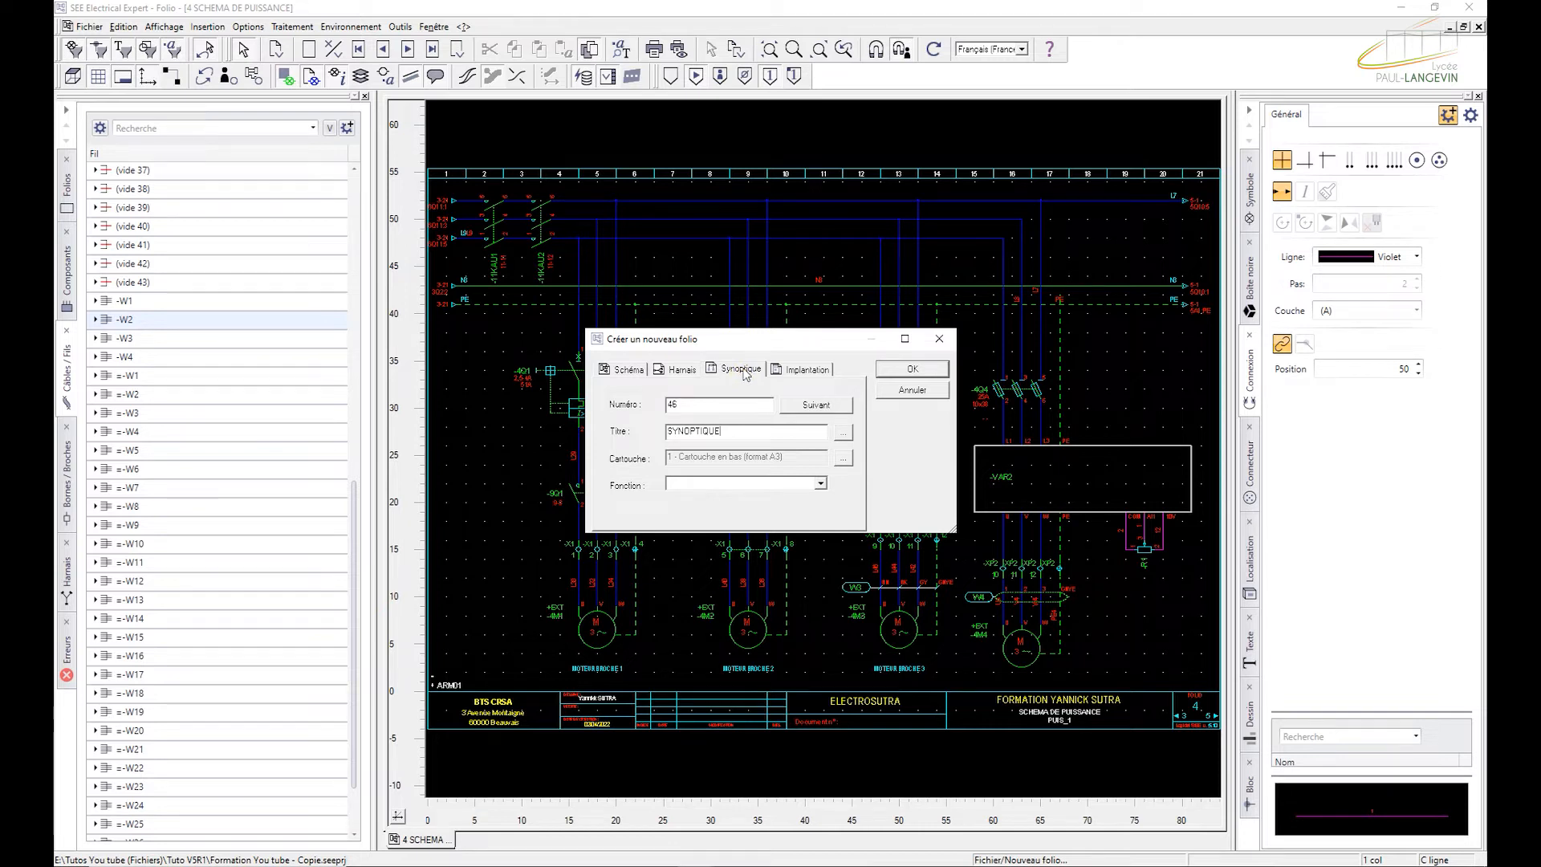
click(909, 369)
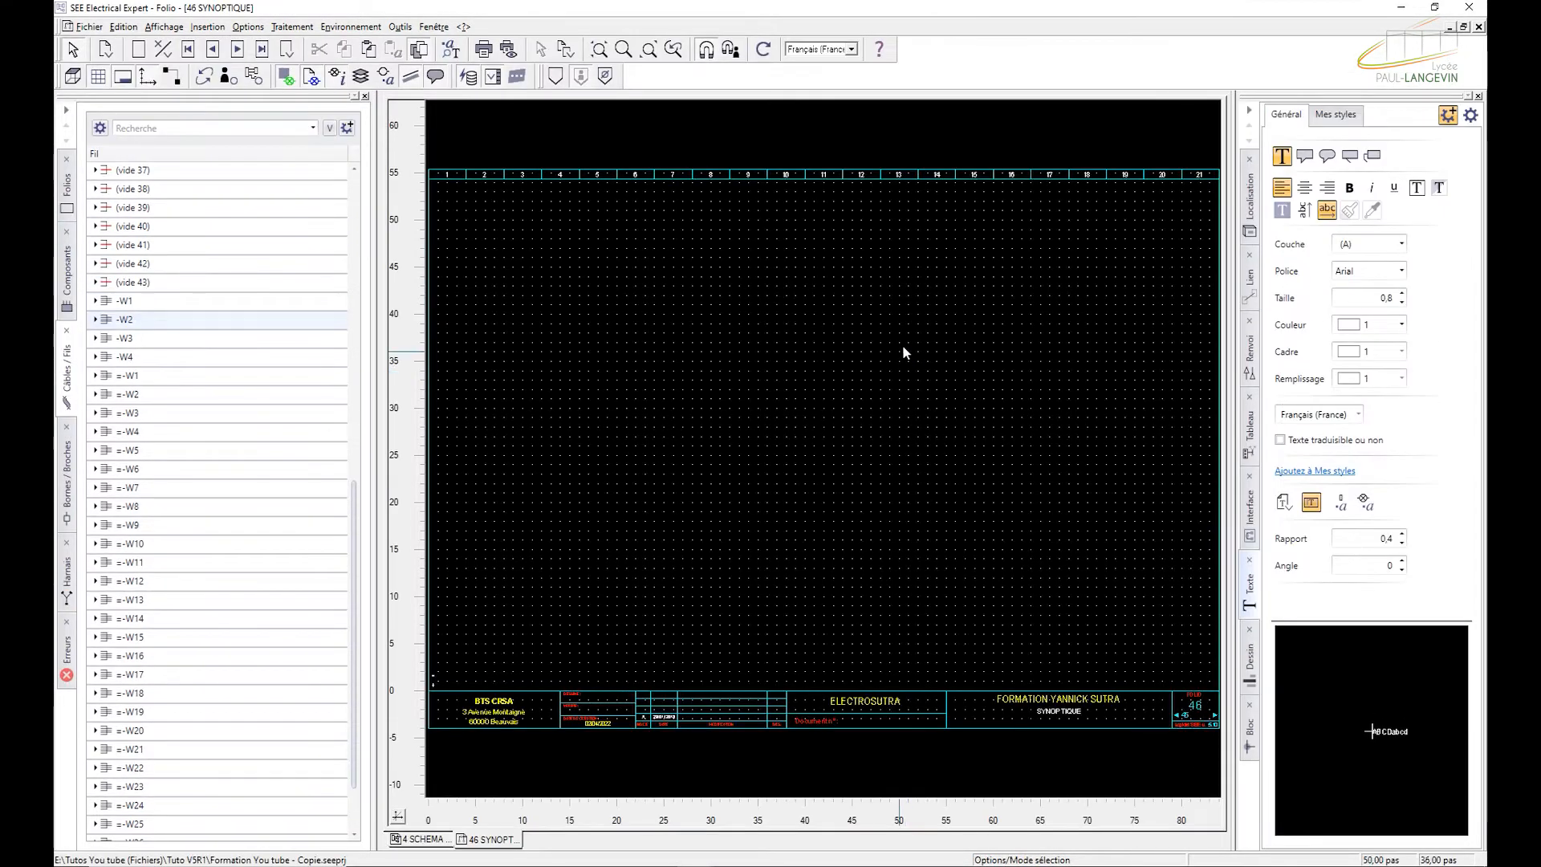
Step: Widen the drawing area and examine the location symbols, cross-references and link types available for the synoptic folio
drag(375, 415, 305, 413)
click(1252, 220)
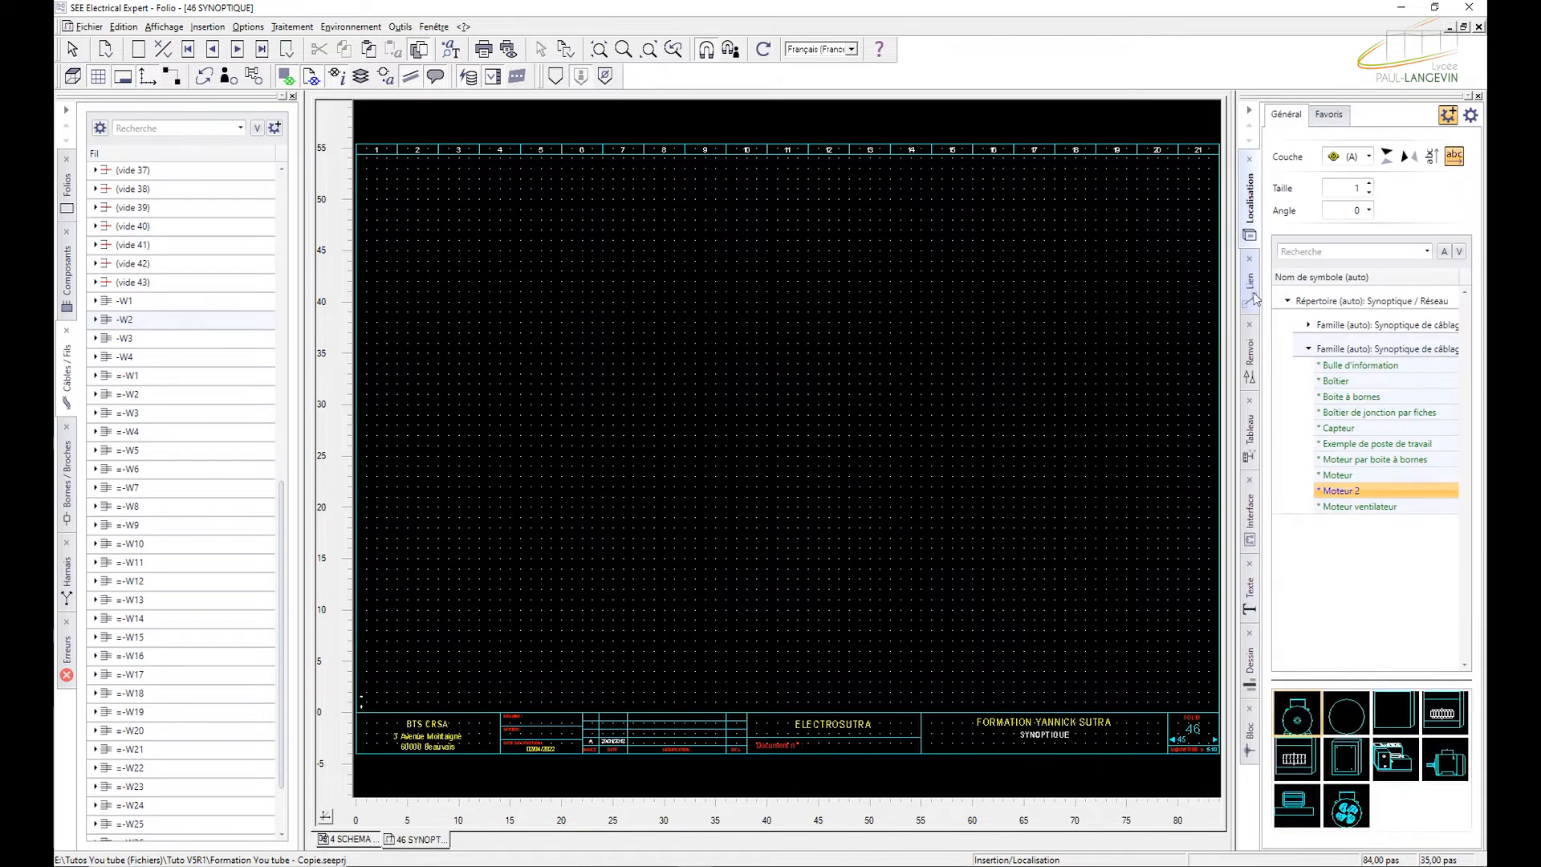
click(1253, 340)
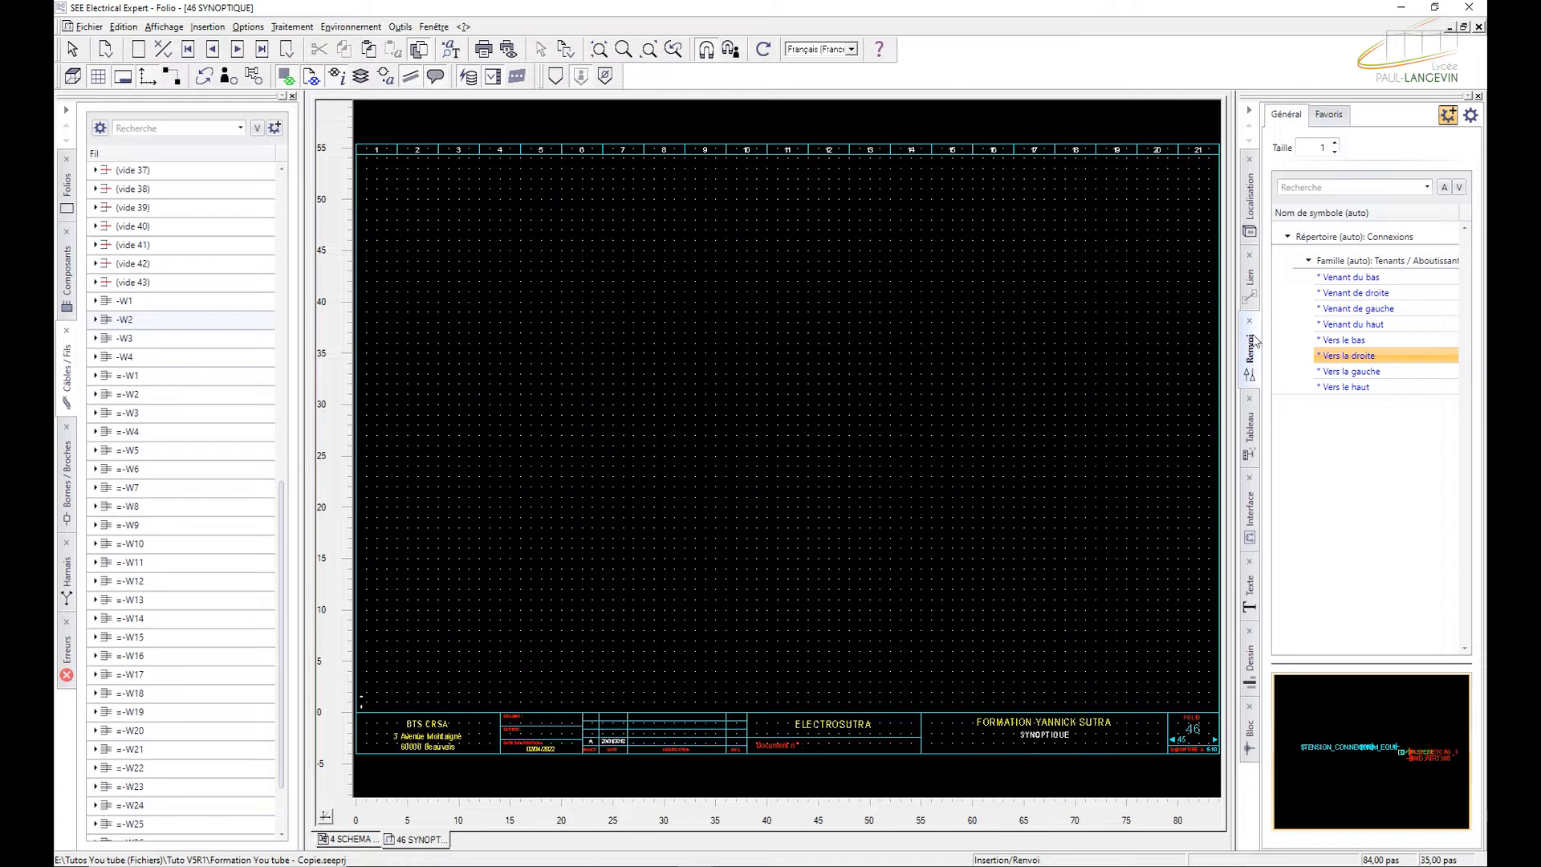
click(1249, 293)
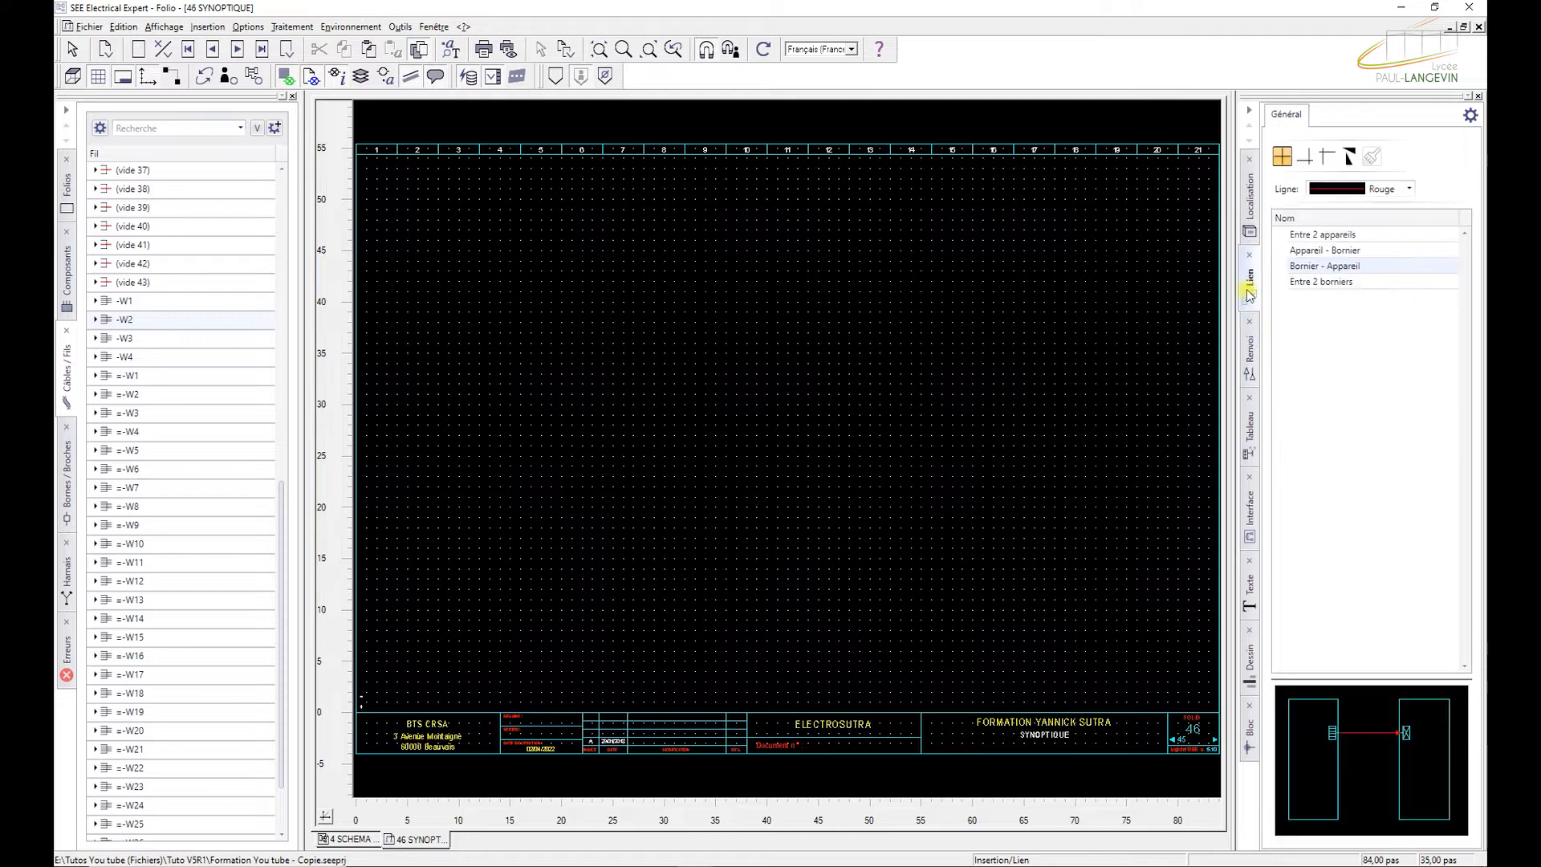
click(1302, 253)
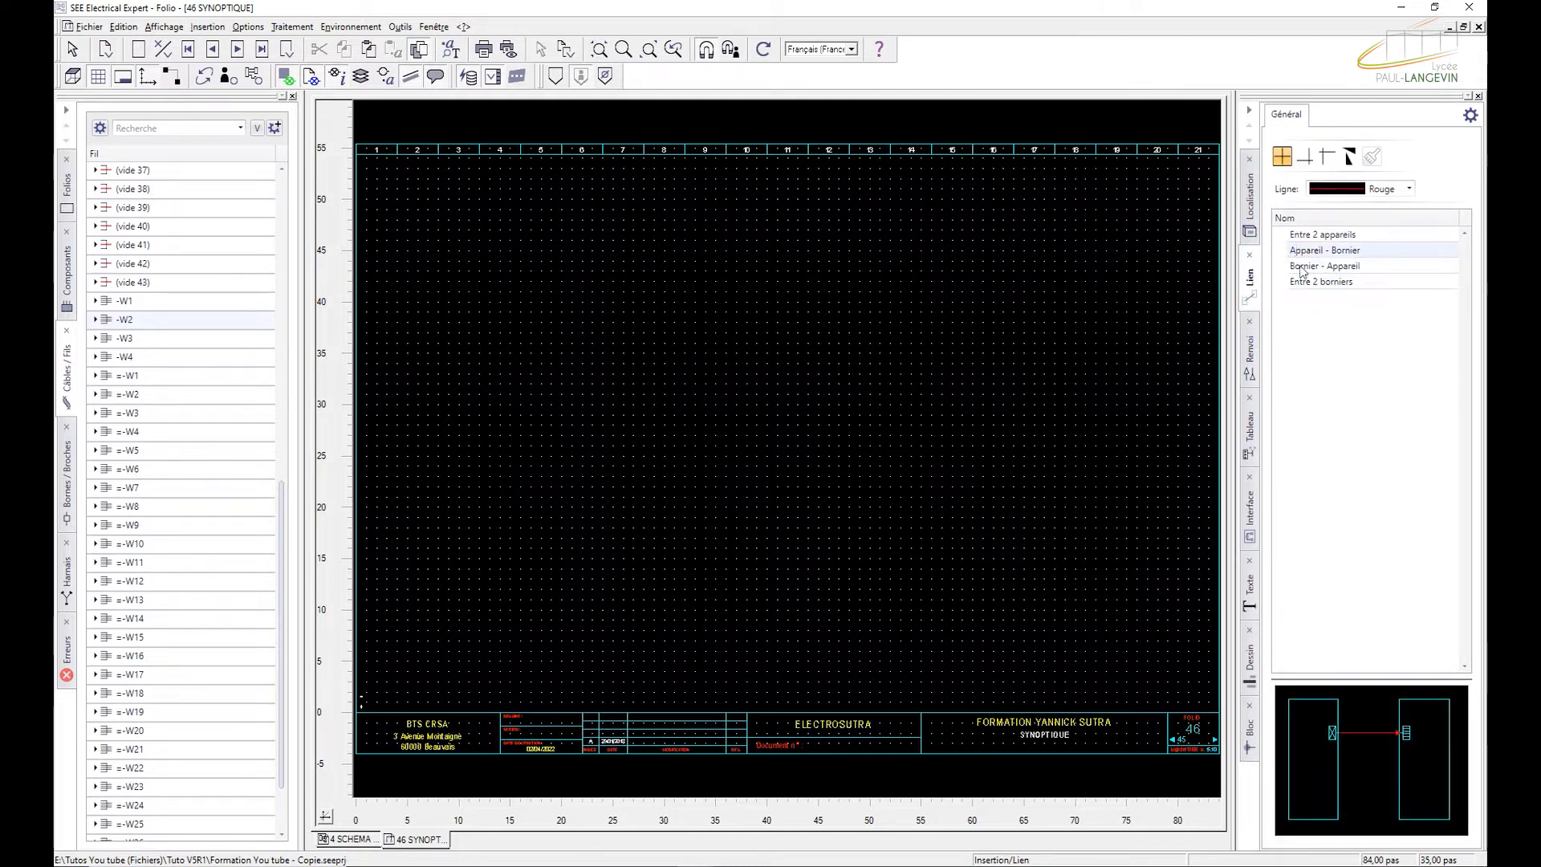
Step: Place the Armoire principale location symbol near the top centre of the folio and assign it to location ARM01
click(1255, 223)
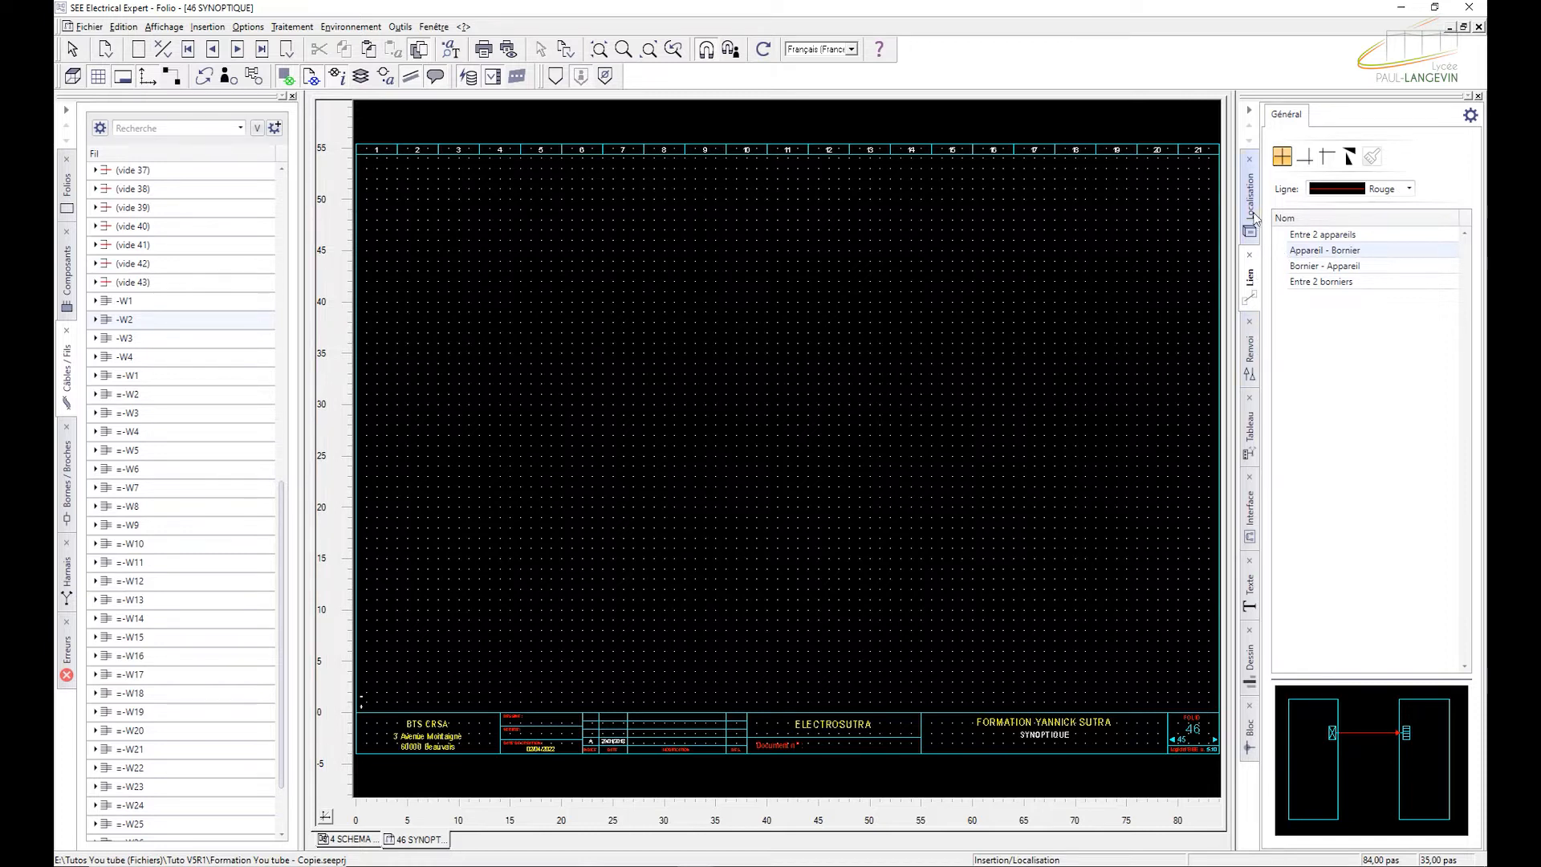
click(1309, 350)
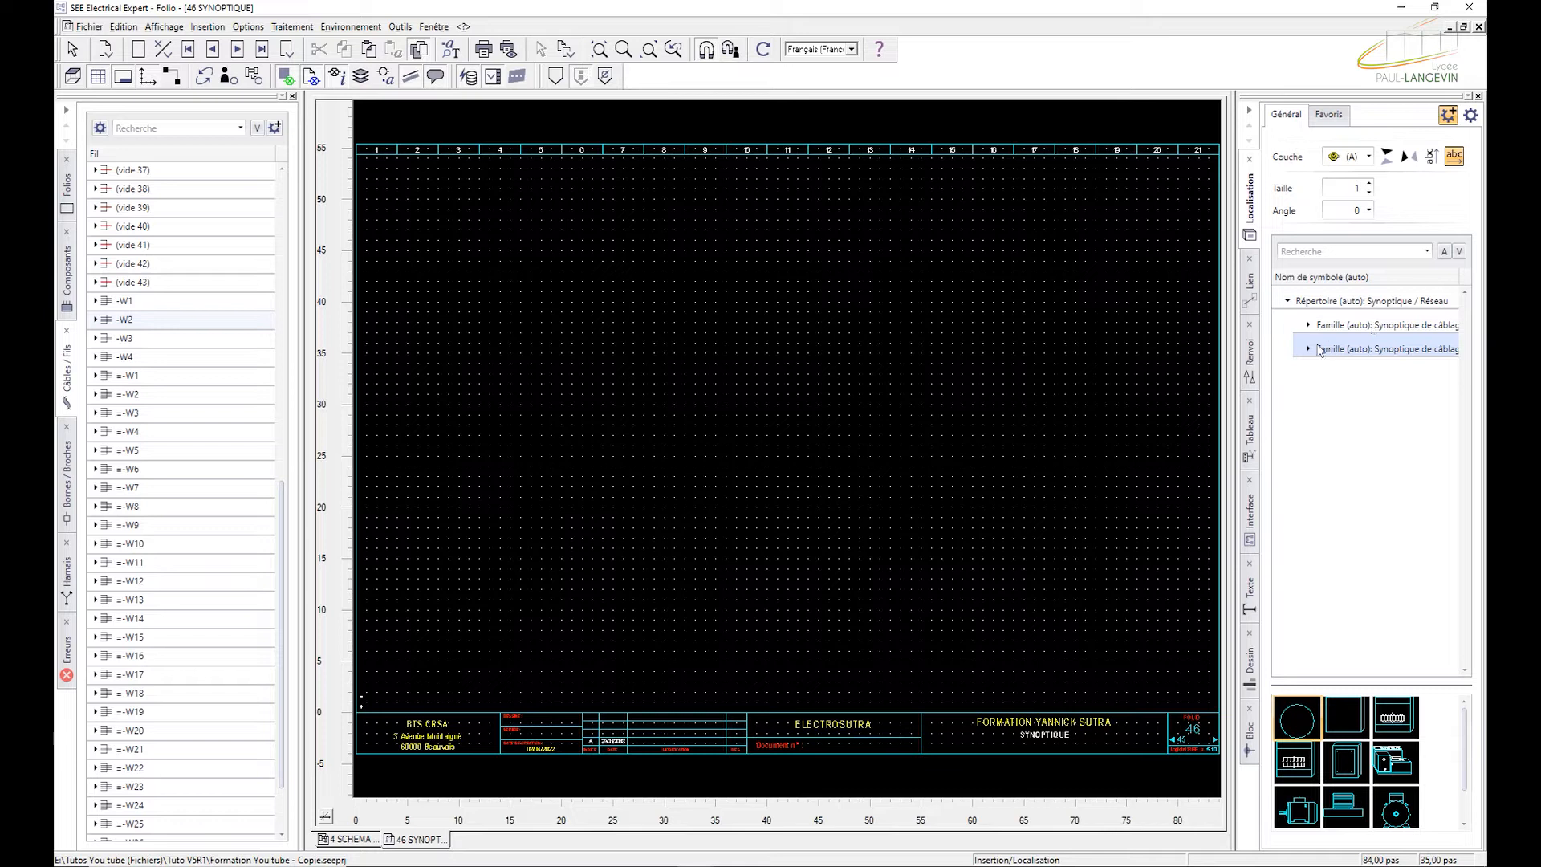
click(1309, 349)
click(1316, 327)
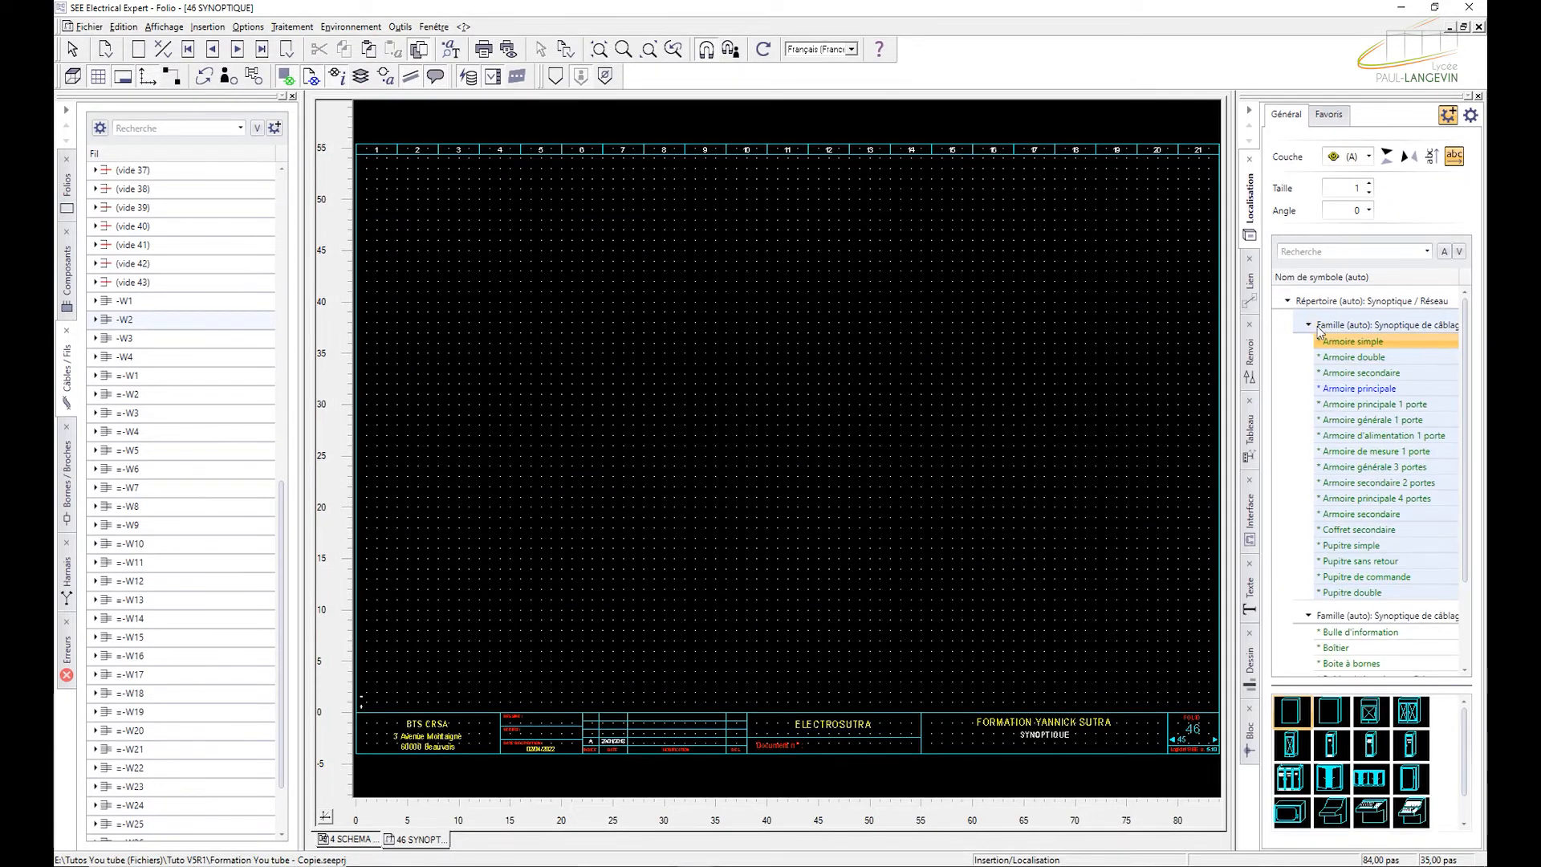
mouse_move(1410, 714)
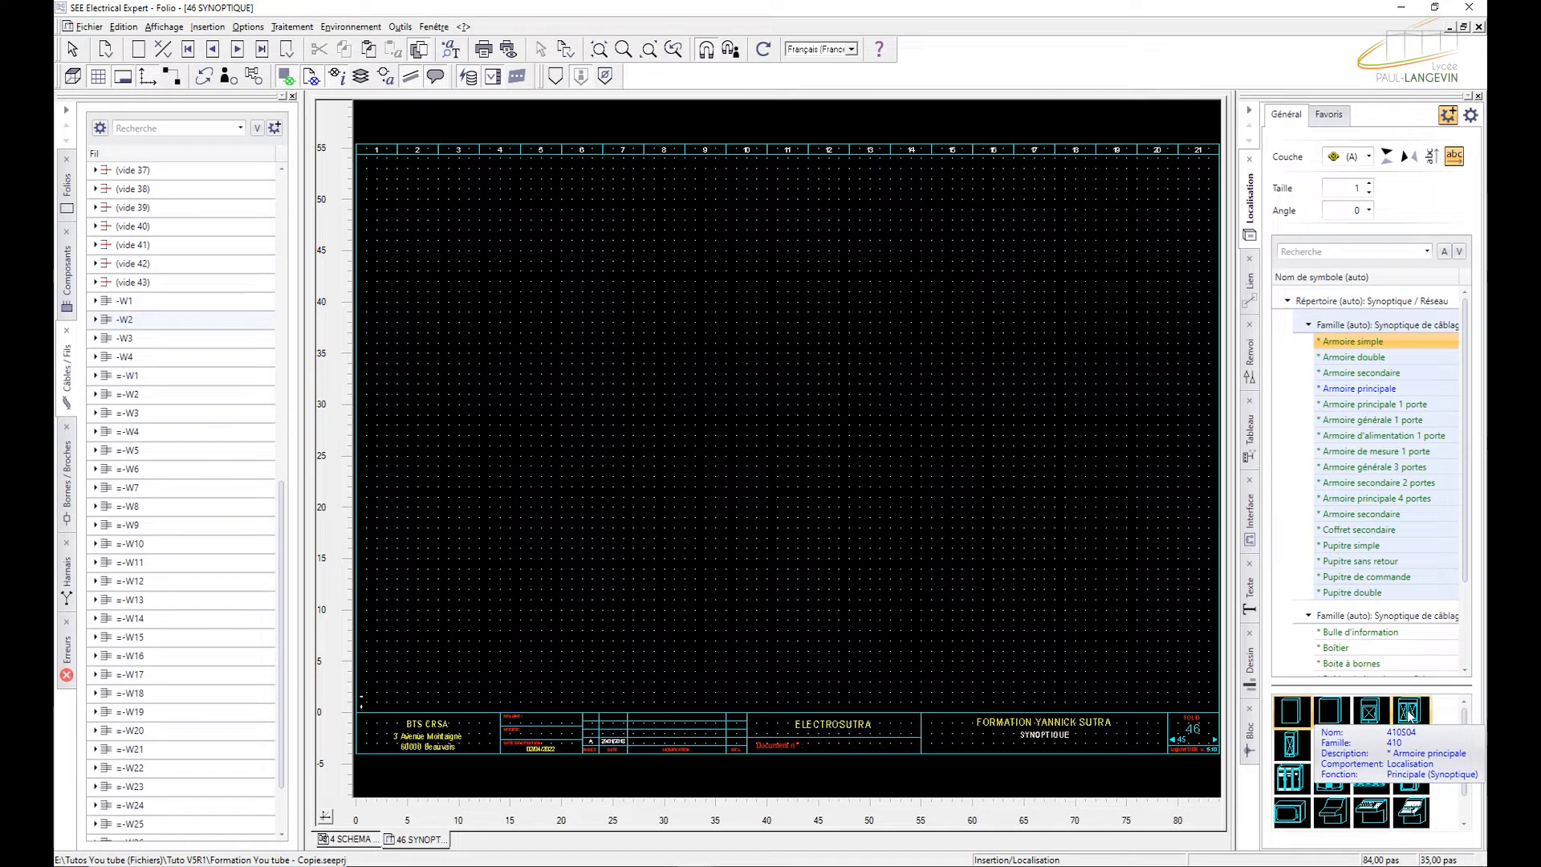
click(1410, 714)
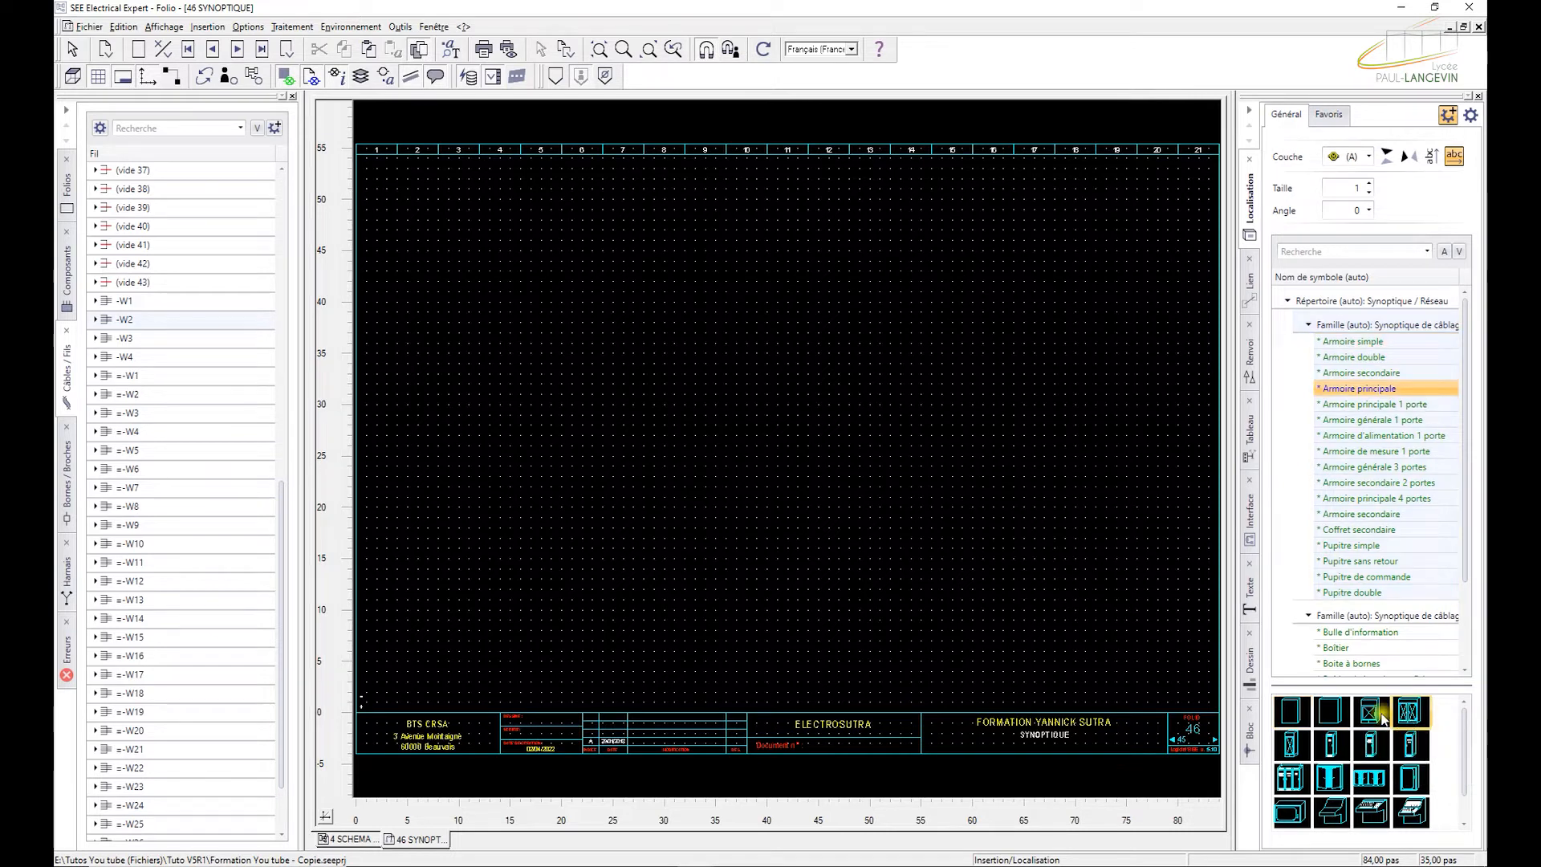
click(658, 240)
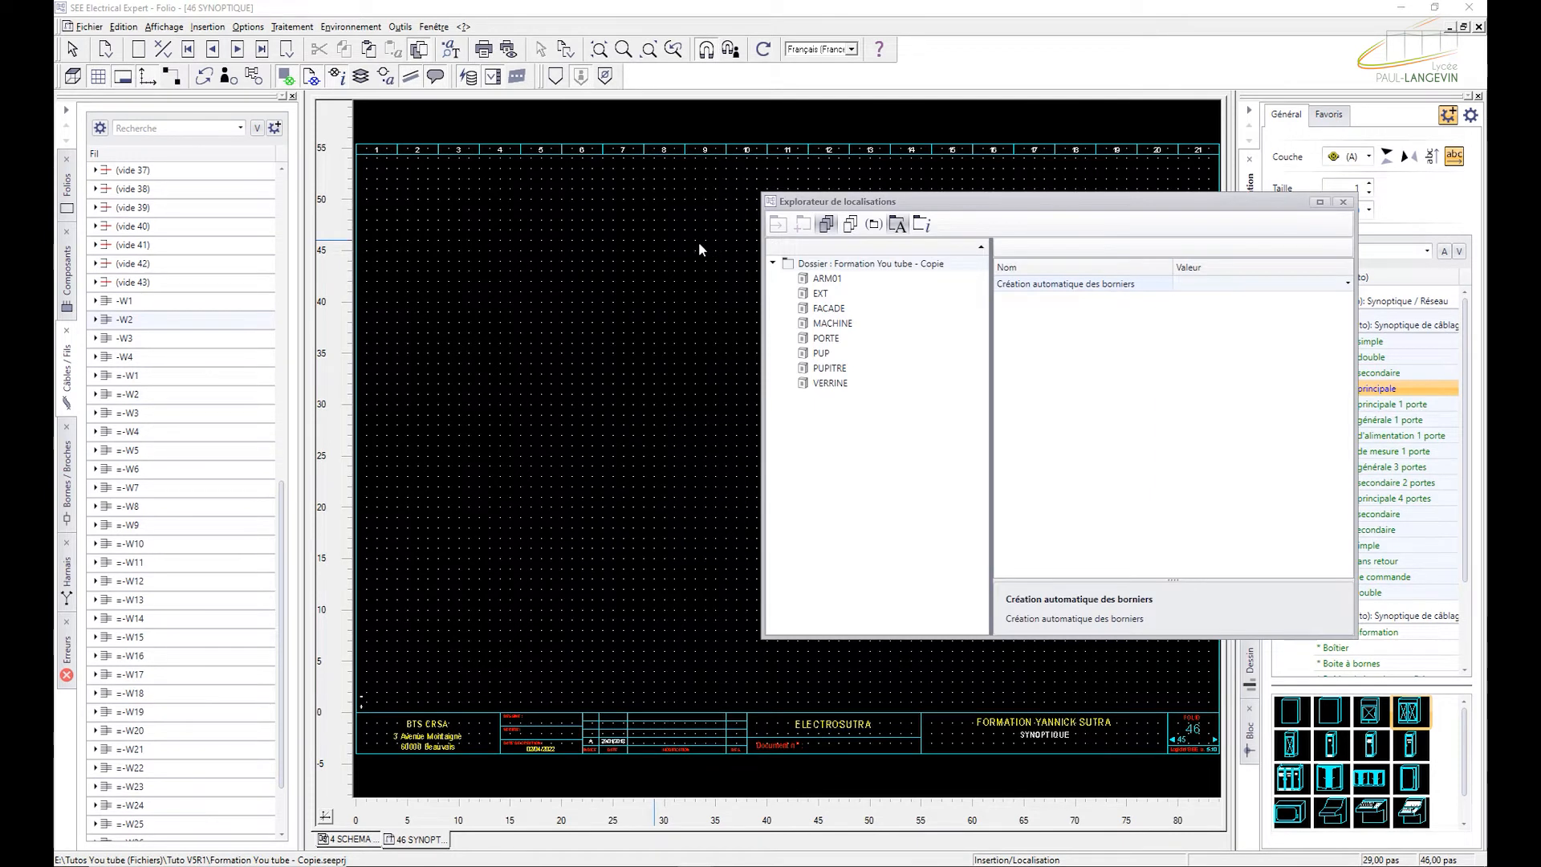
click(822, 278)
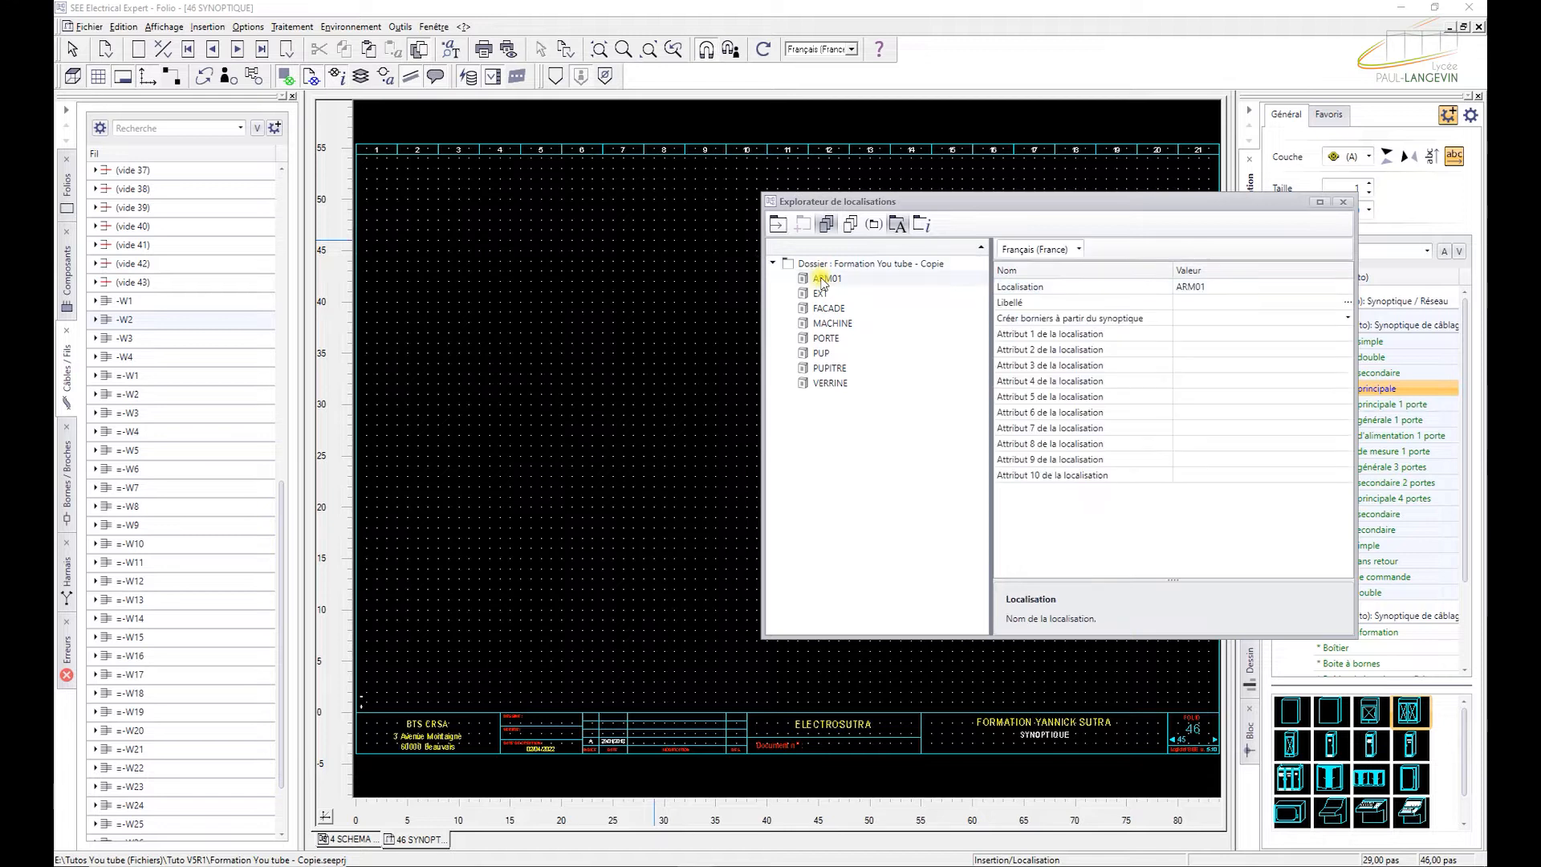
double_click(820, 278)
key(Escape)
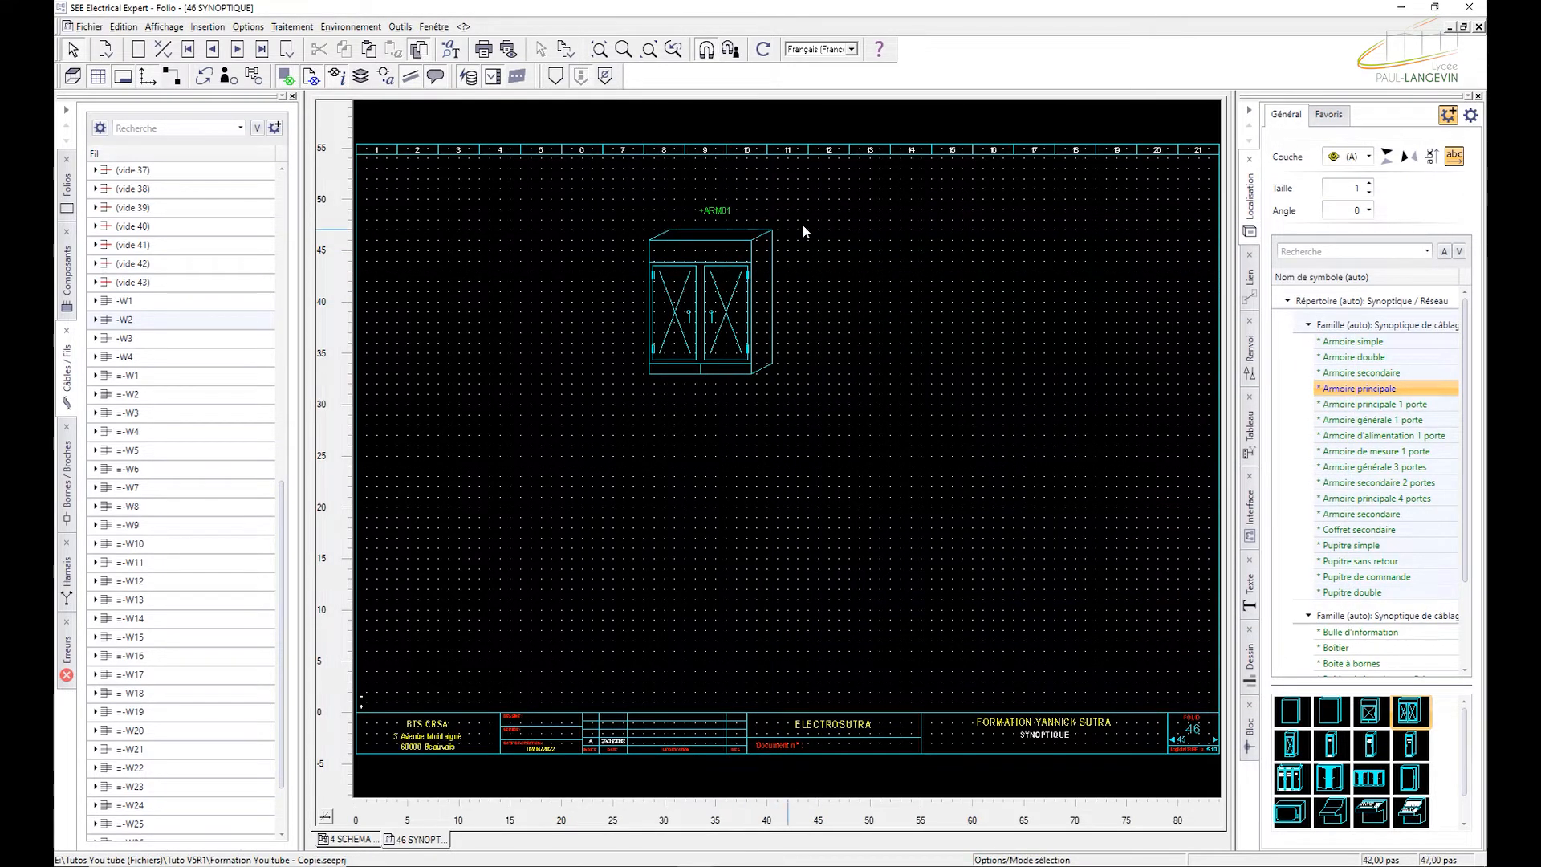
Step: Place a Moteur 2 location symbol in the lower-left area of the folio and assign it to location EXT
click(1308, 325)
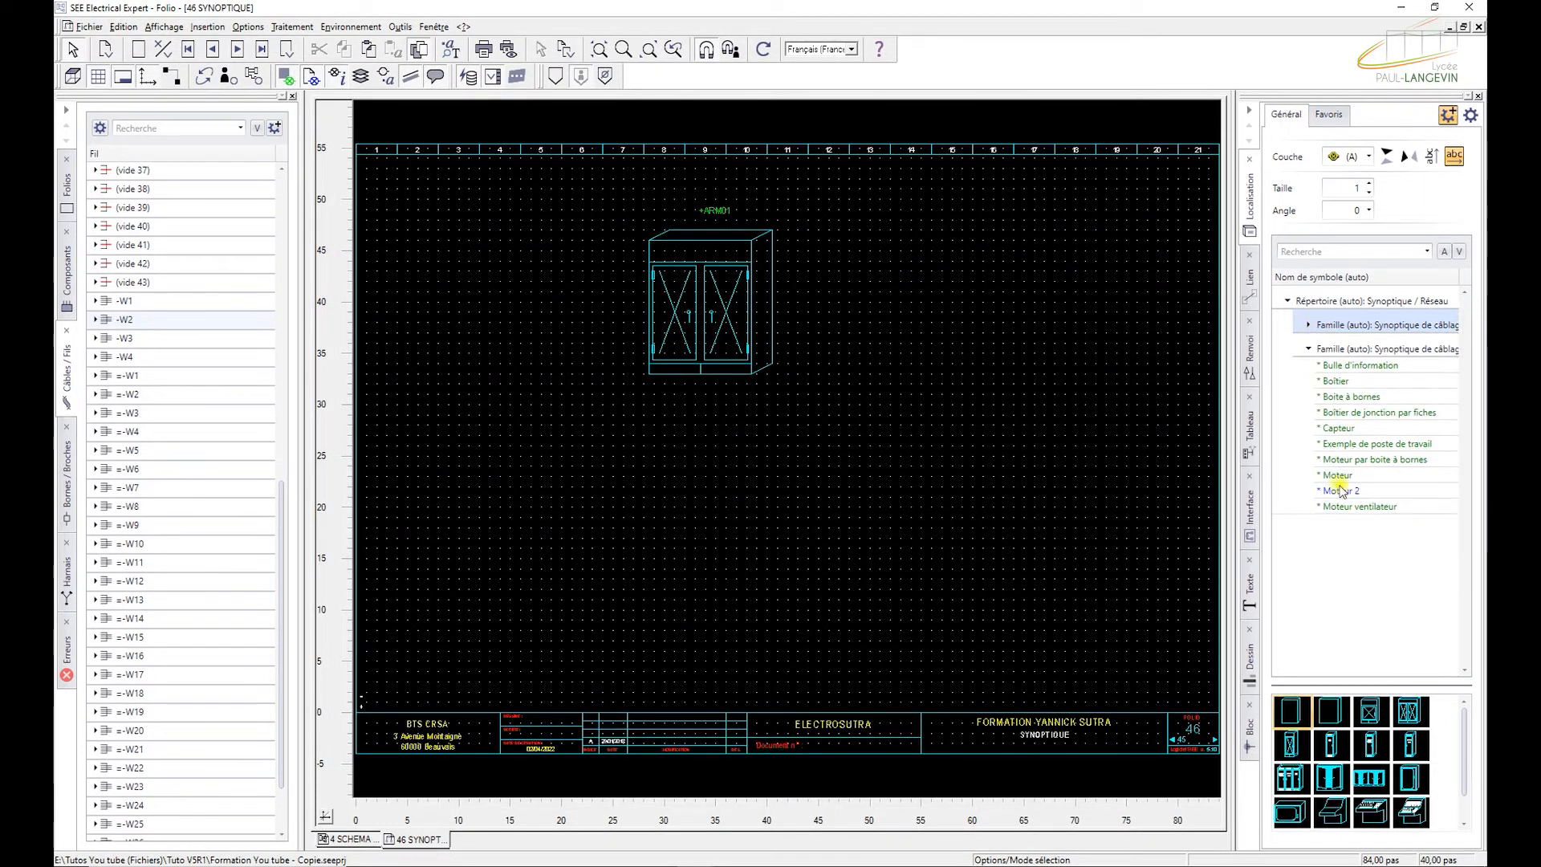
click(1338, 474)
click(1374, 348)
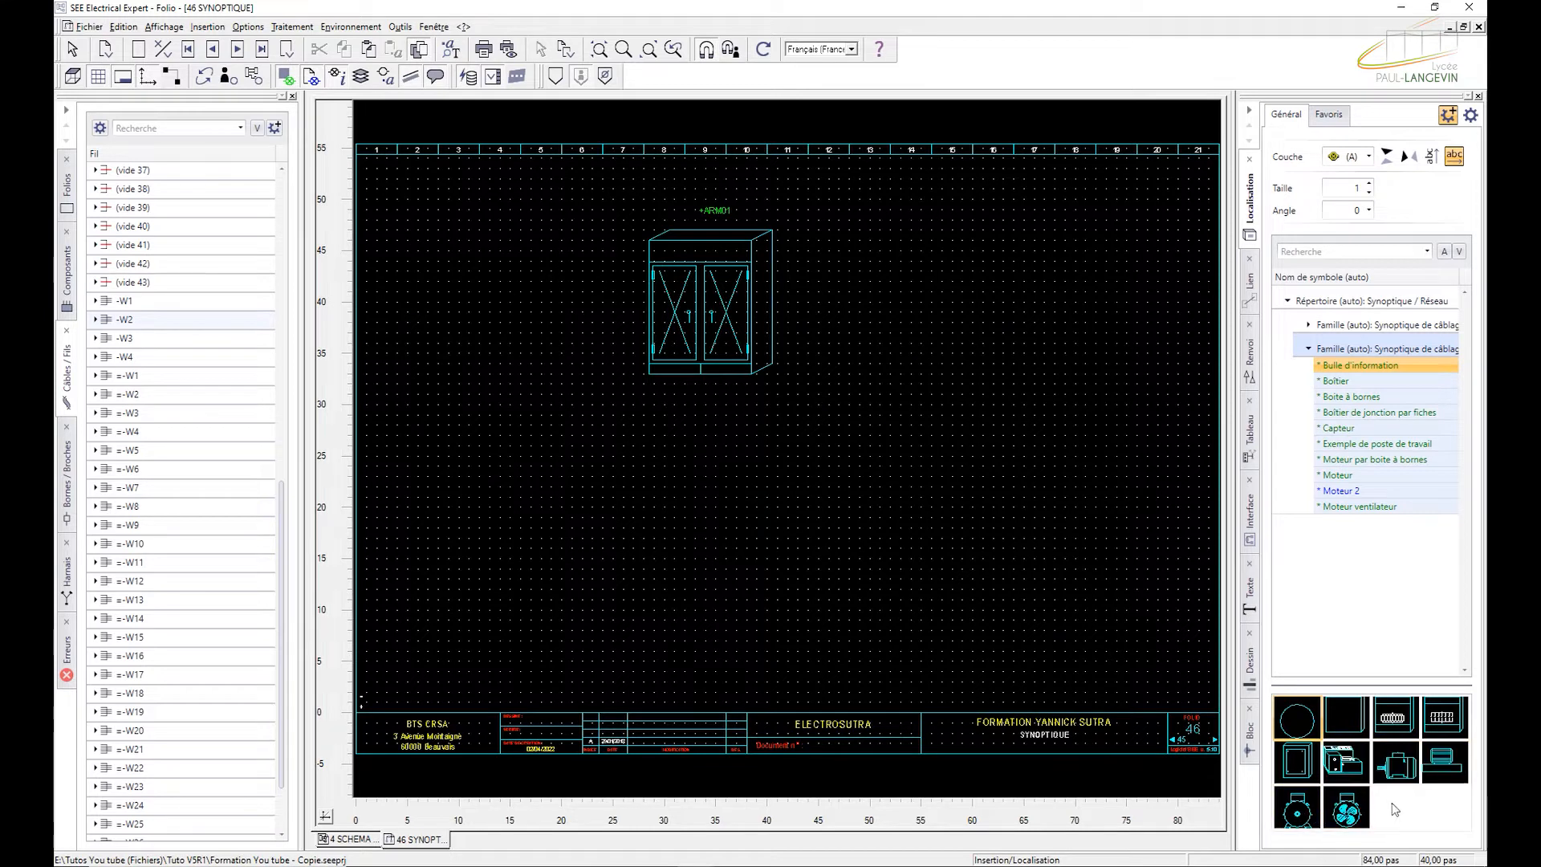
click(1296, 810)
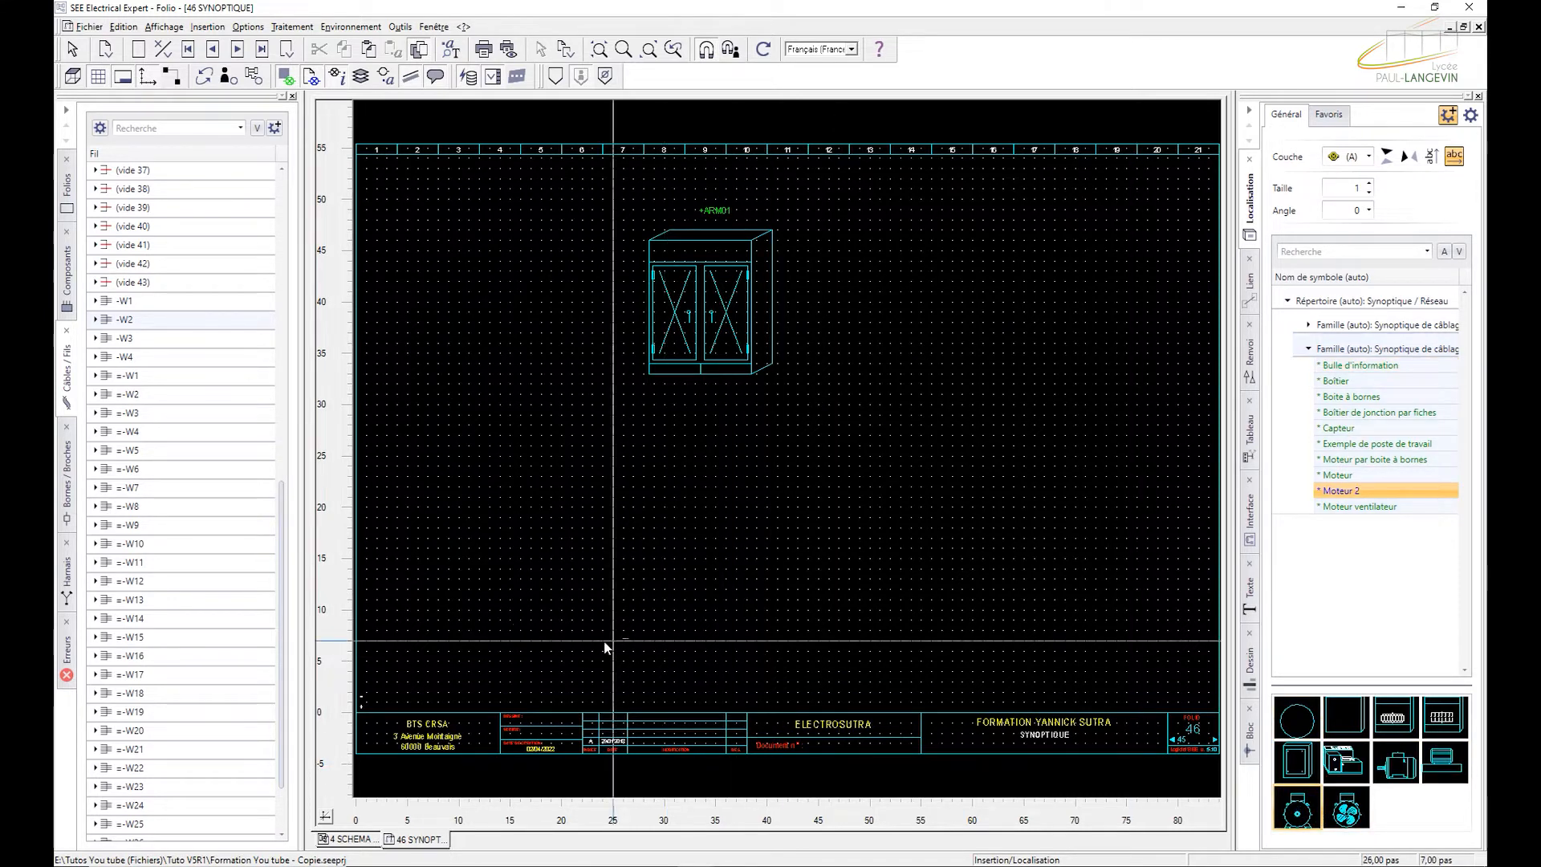
click(471, 644)
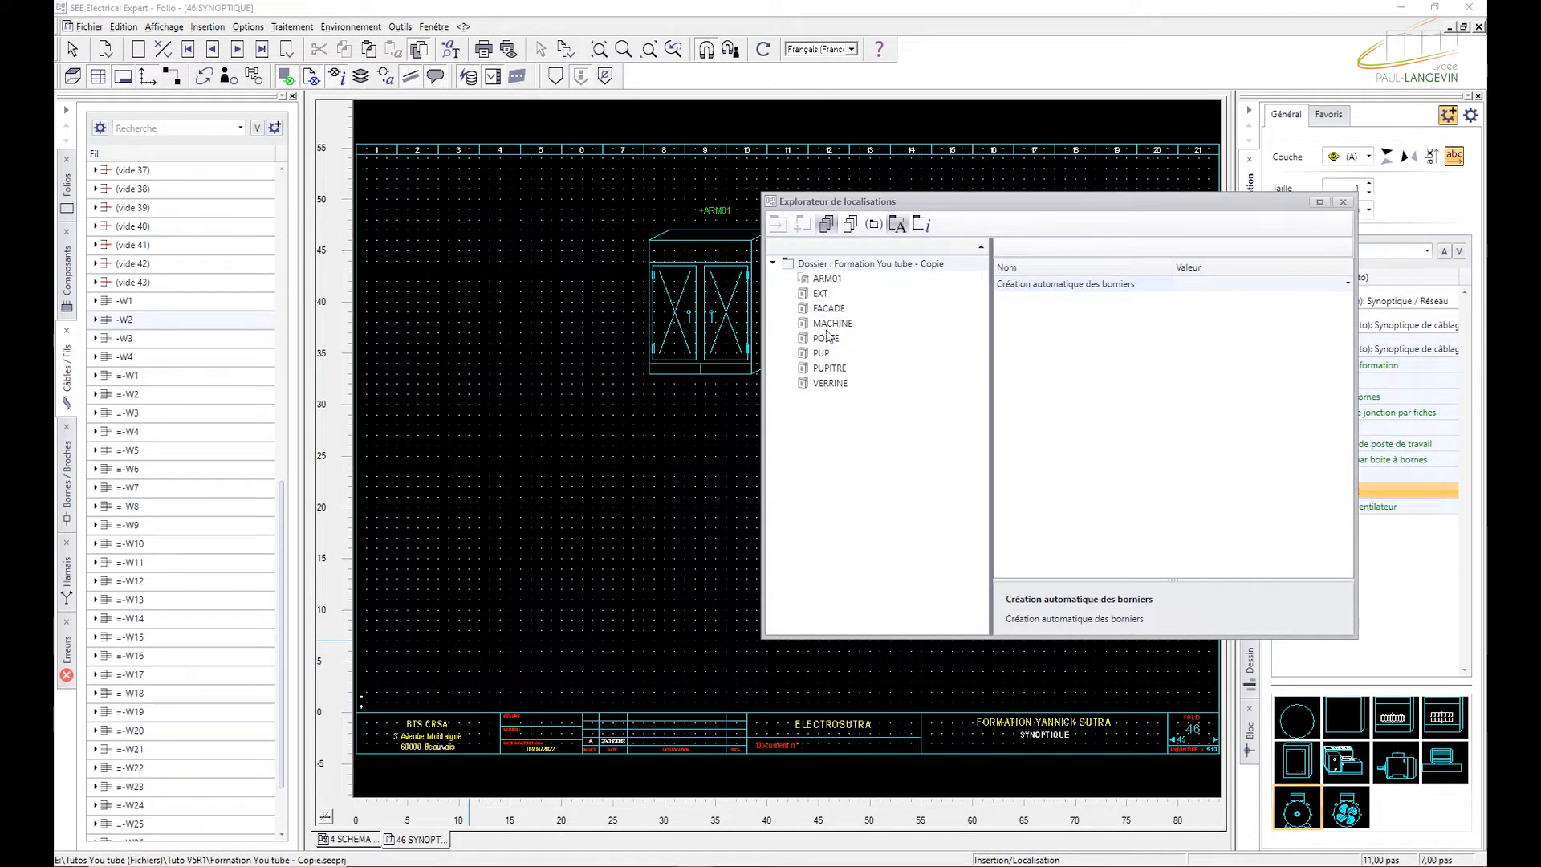
double_click(818, 294)
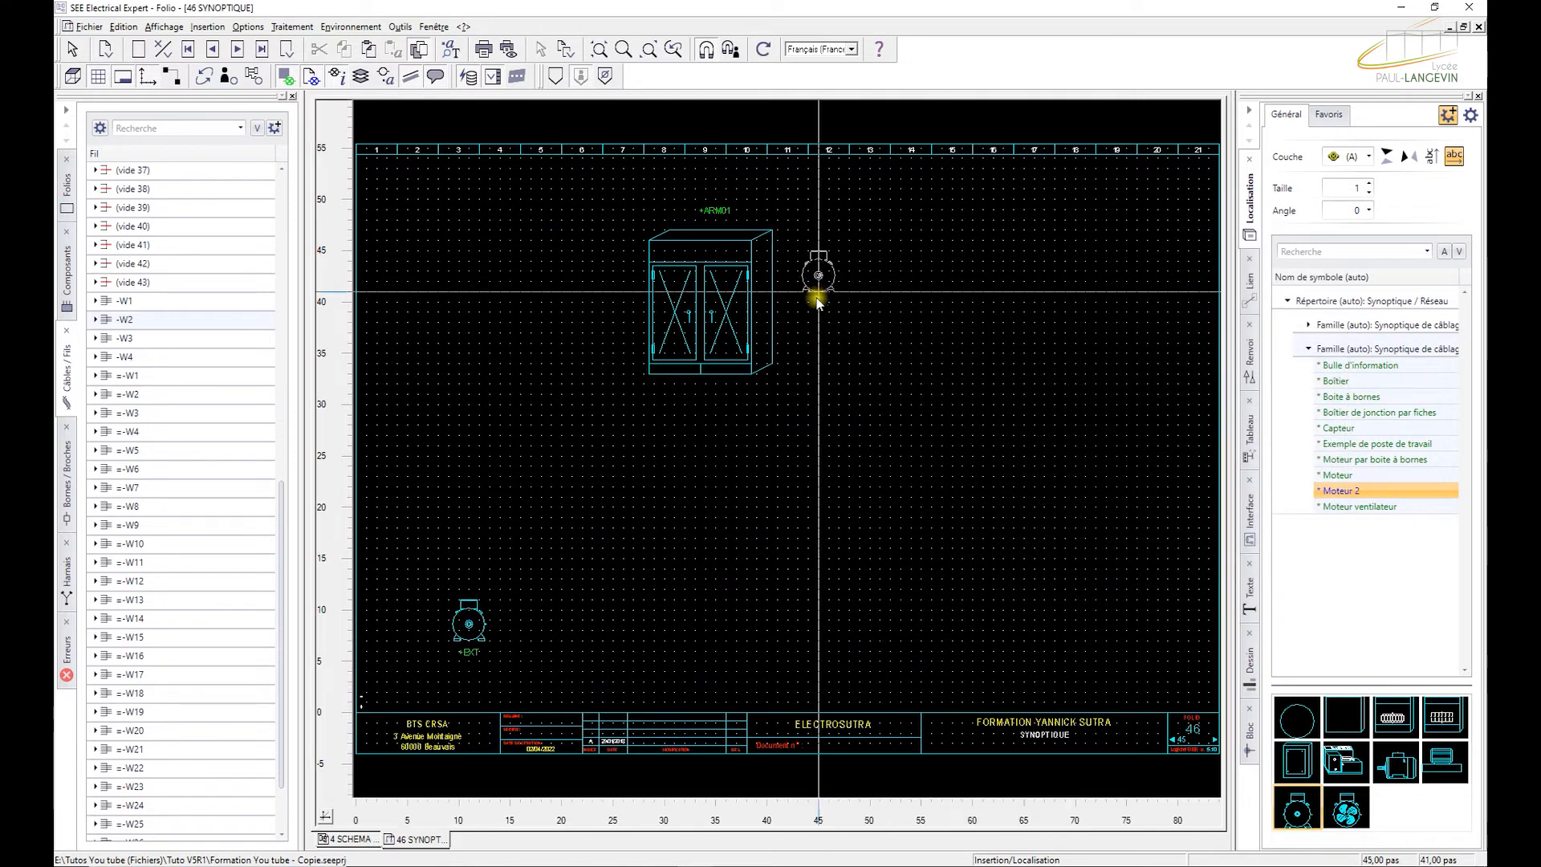
Step: Place a second Moteur 2 symbol level with the first, below the cabinet, and assign it to location EXT
right_click(689, 646)
click(734, 638)
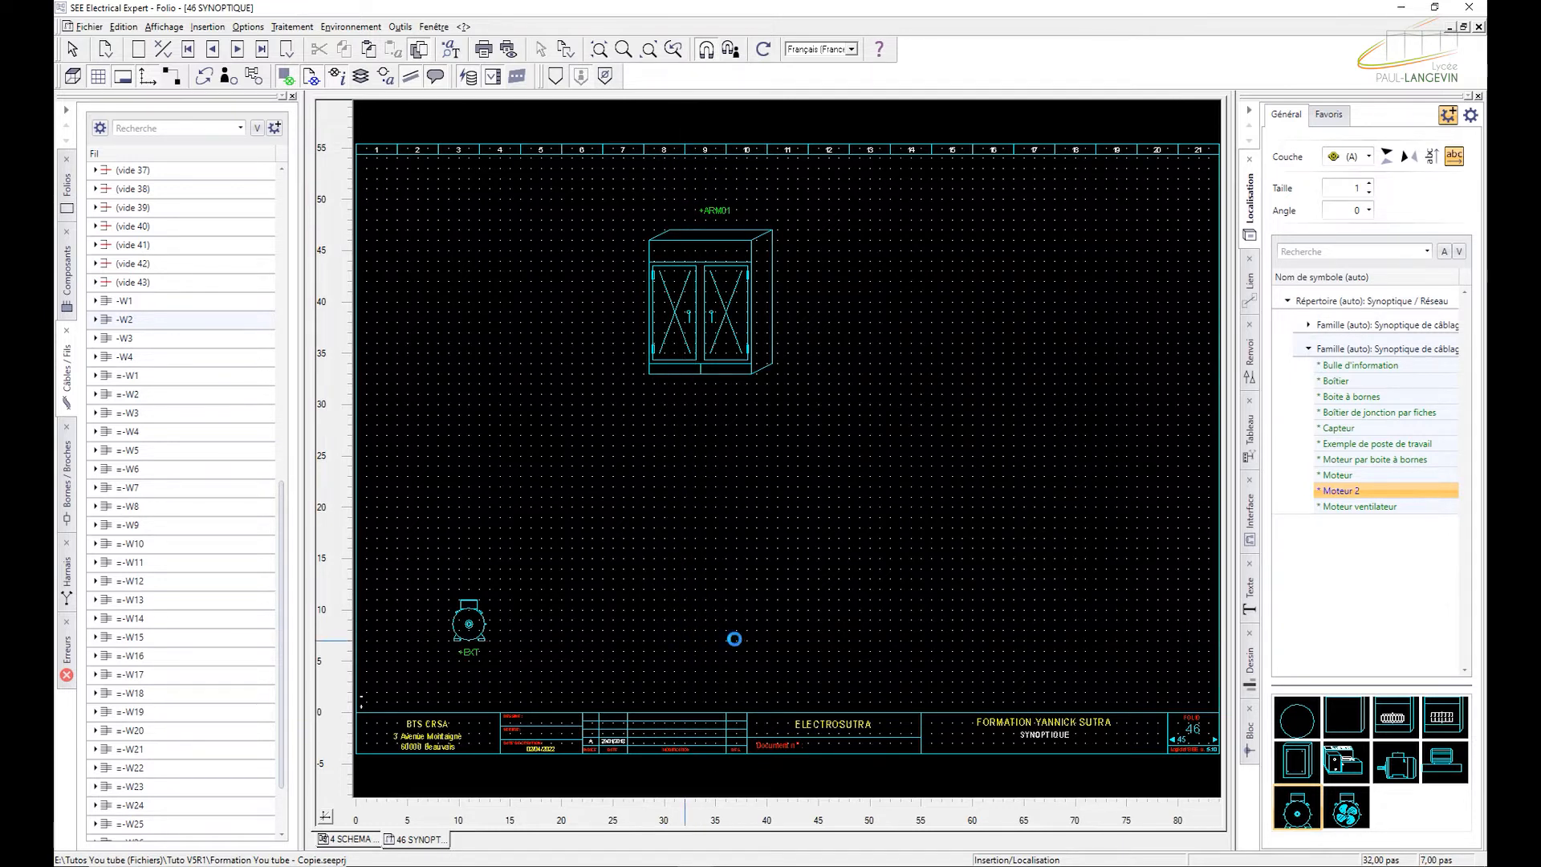
double_click(831, 309)
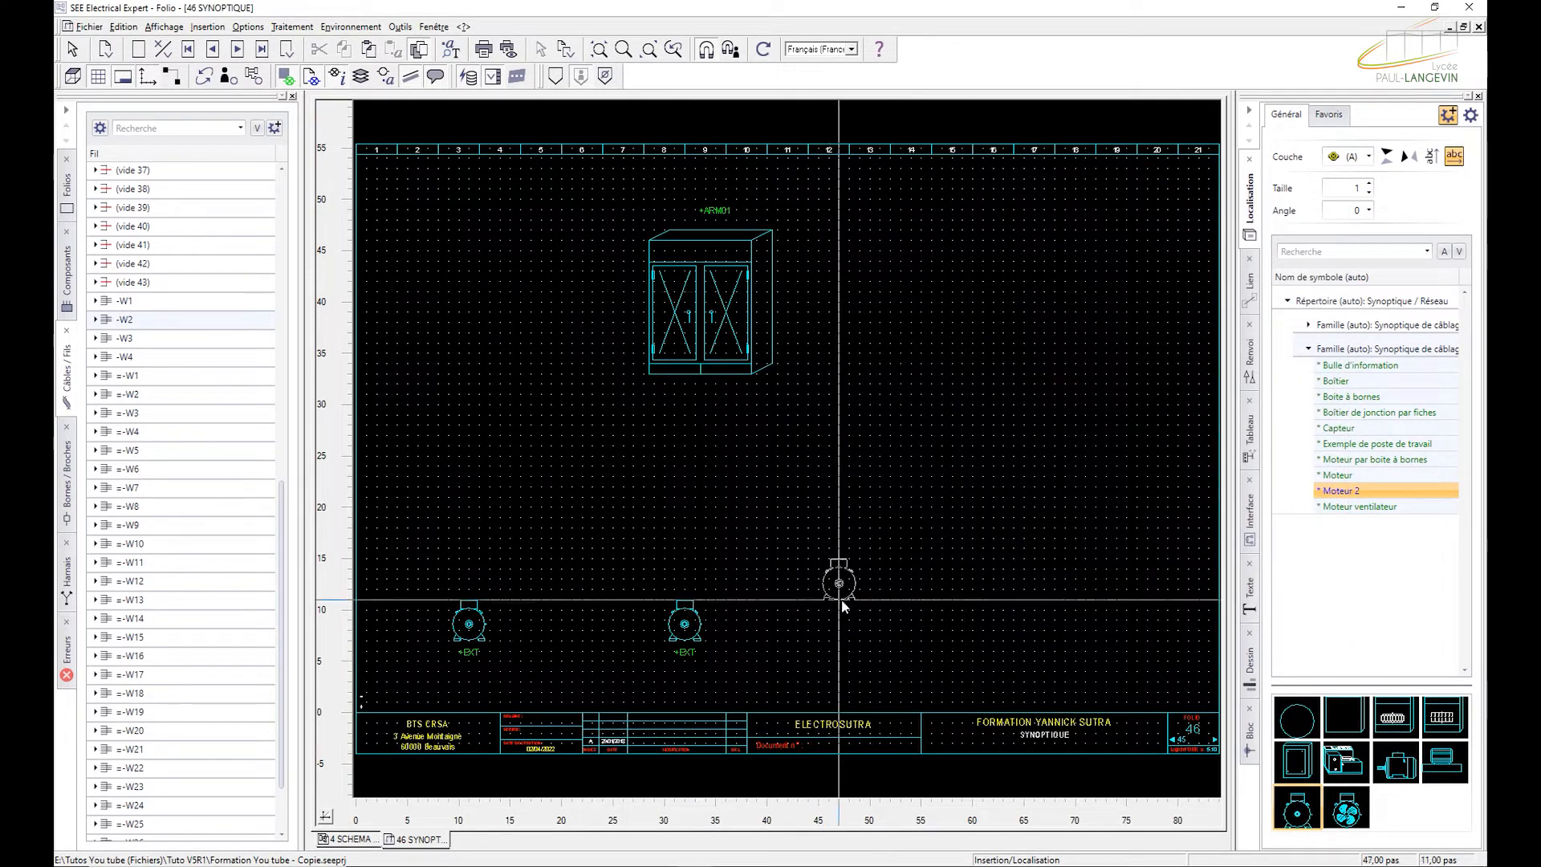
Step: Add two more Moteur 2 symbols assigned to EXT in the motor row, and shift the ARM01 cabinet about 6 grid steps right
right_click(877, 640)
click(941, 641)
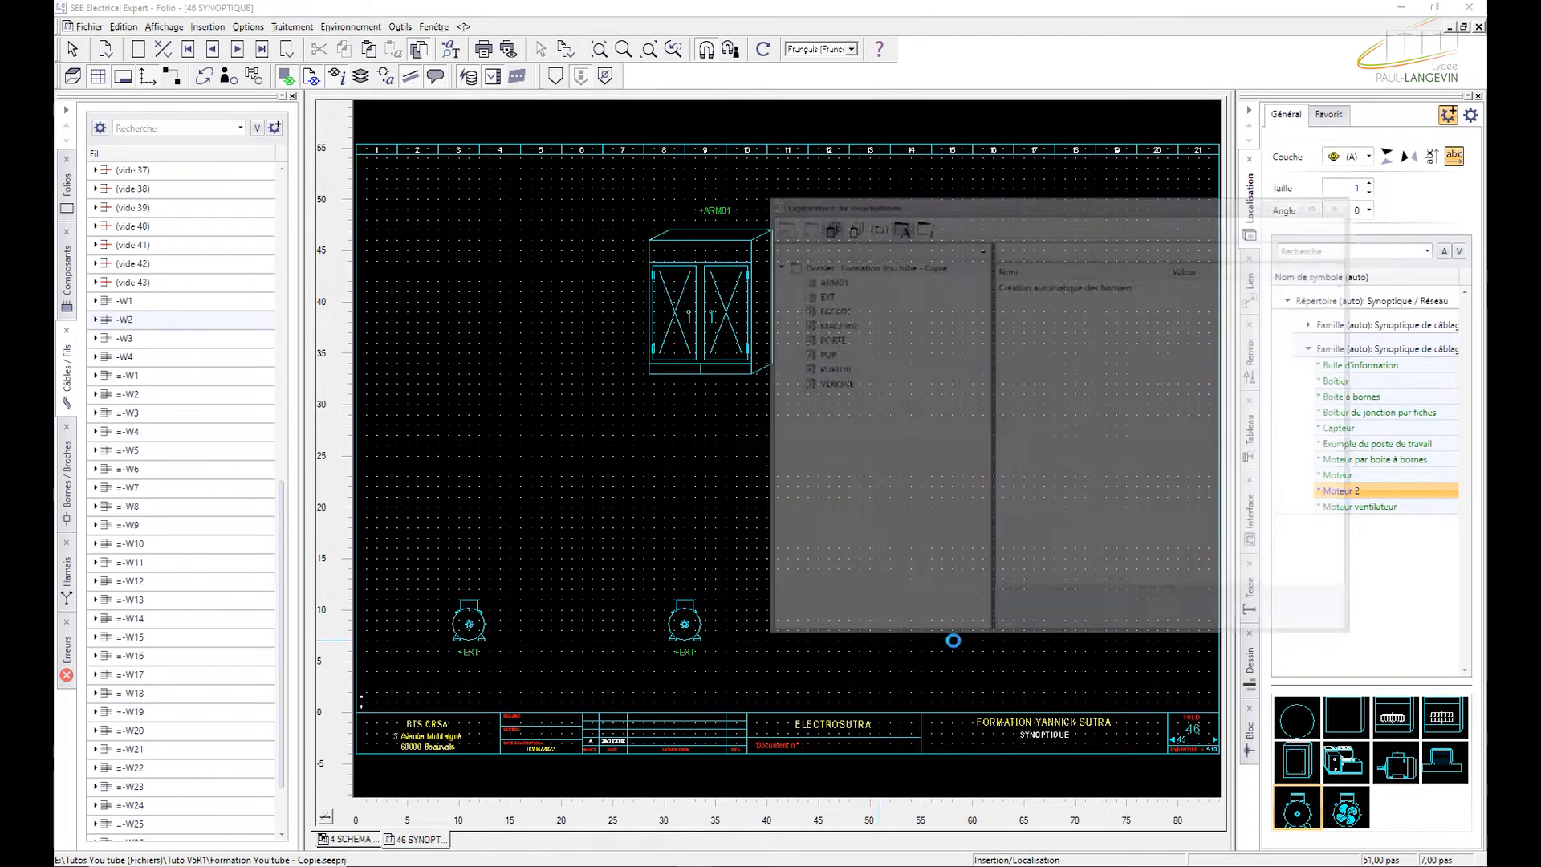
double_click(827, 296)
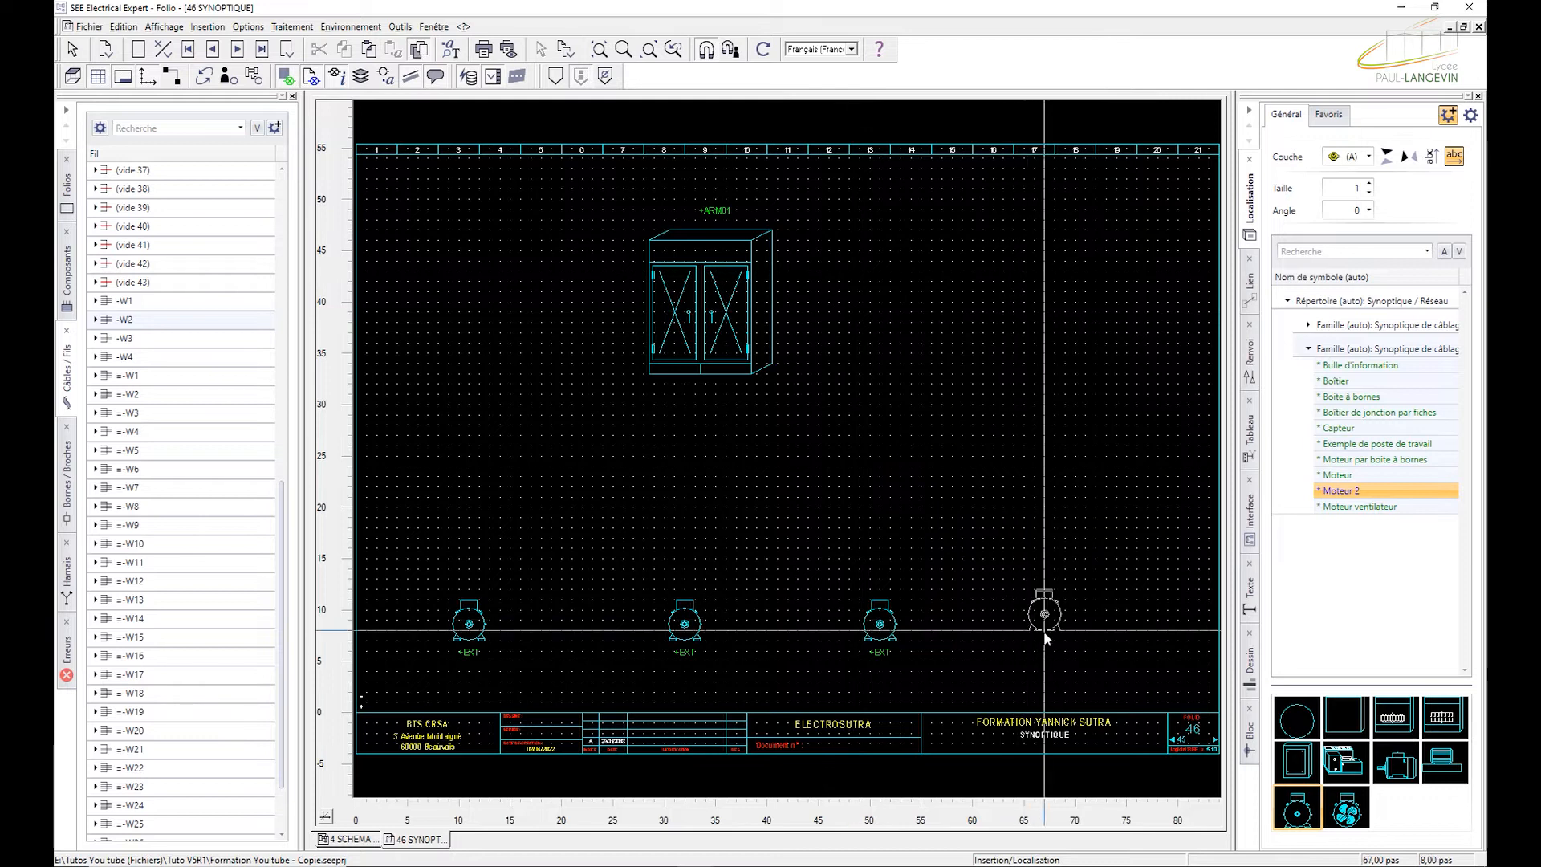
click(1051, 631)
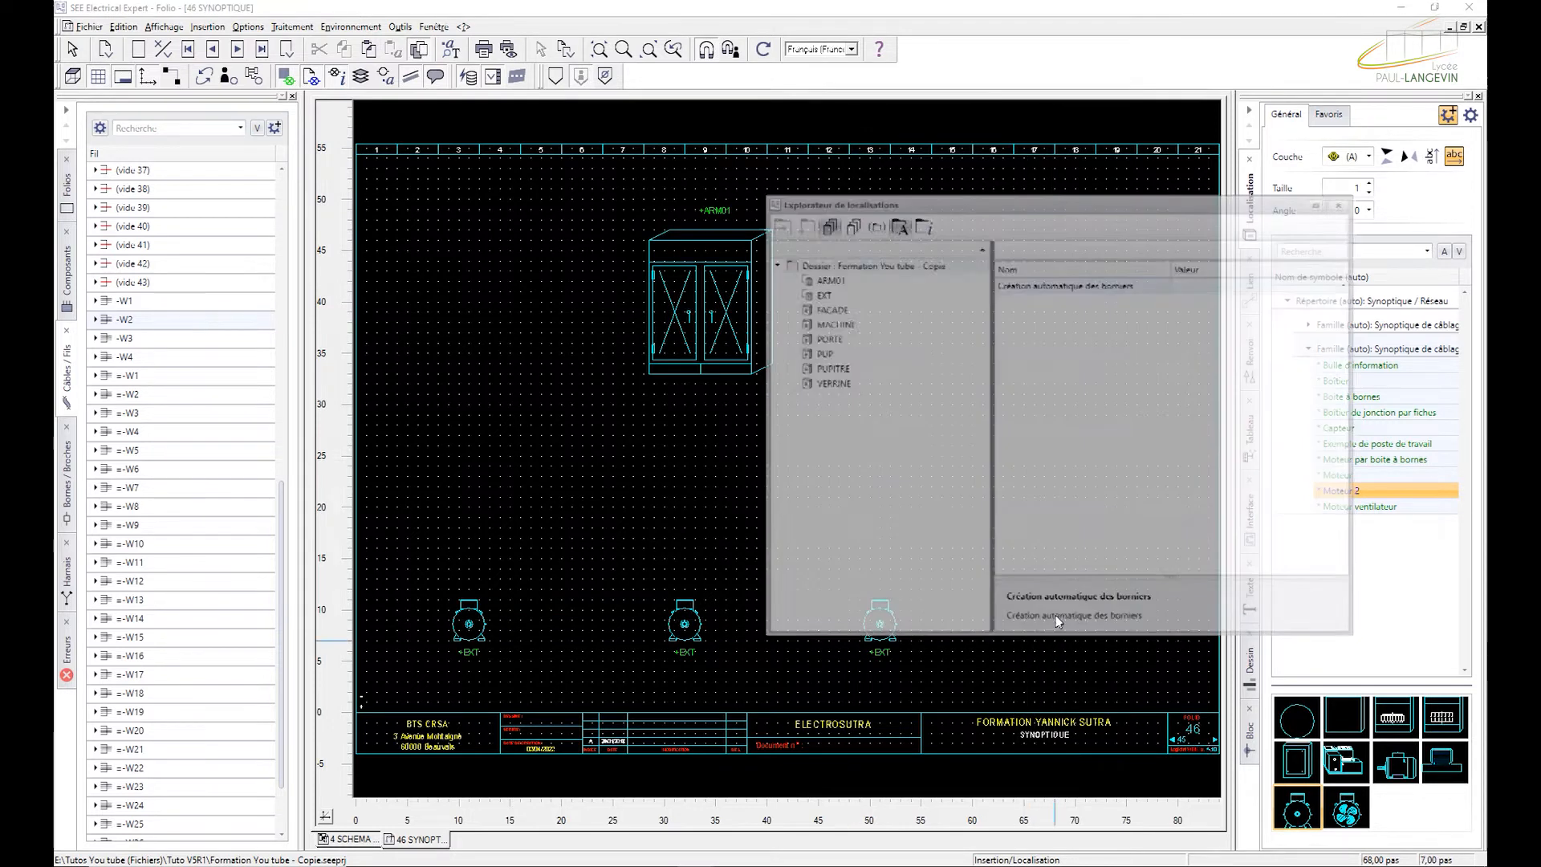
double_click(826, 295)
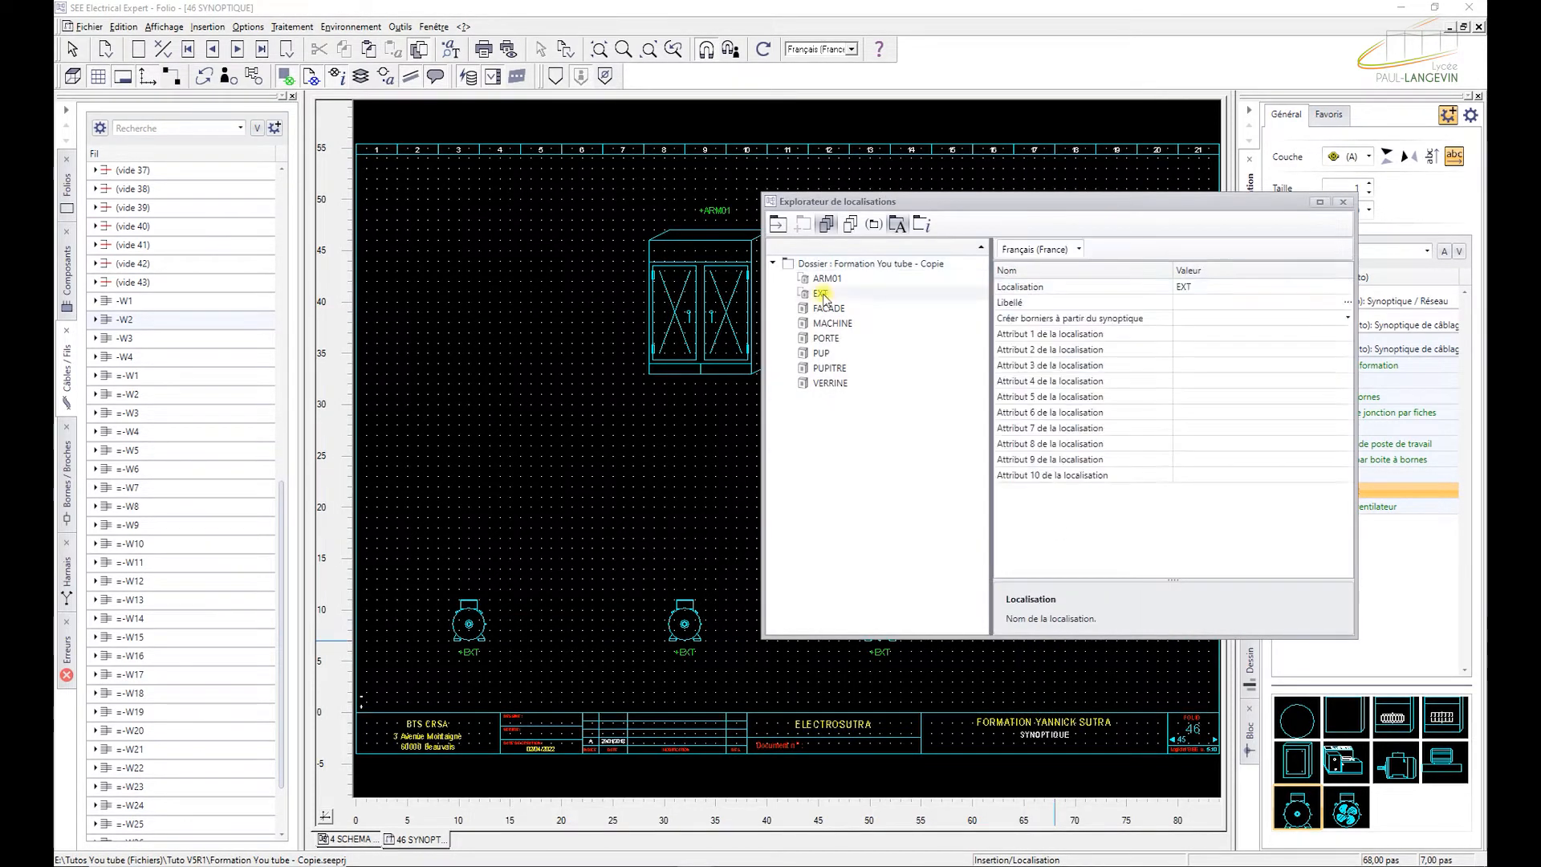
drag(703, 294, 786, 302)
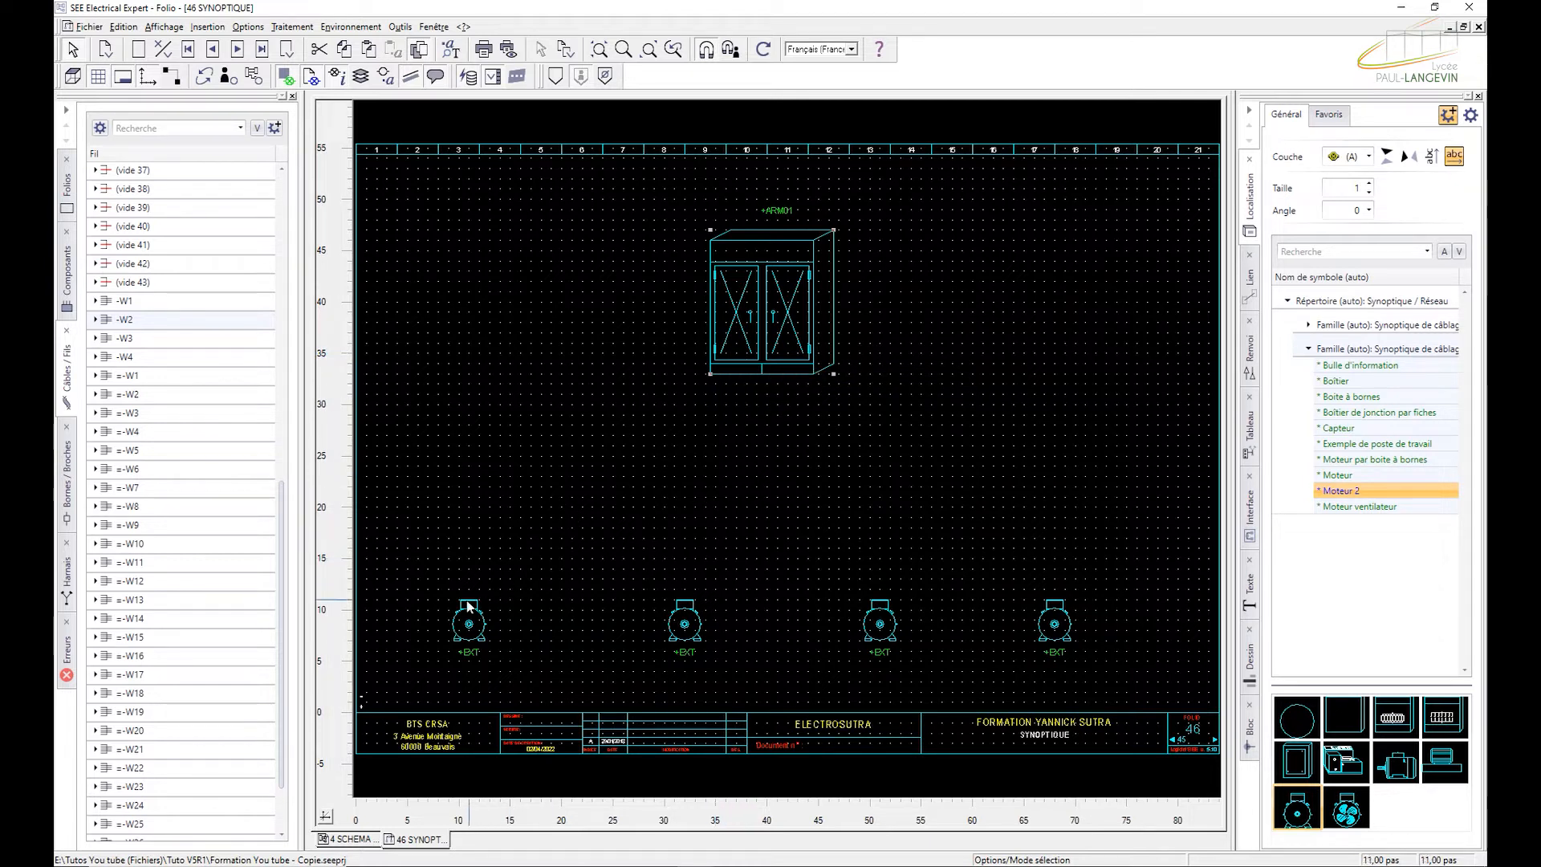
Step: Start inserting a link, compare the four available link types and choose Bornier - Appareil
click(207, 26)
click(241, 89)
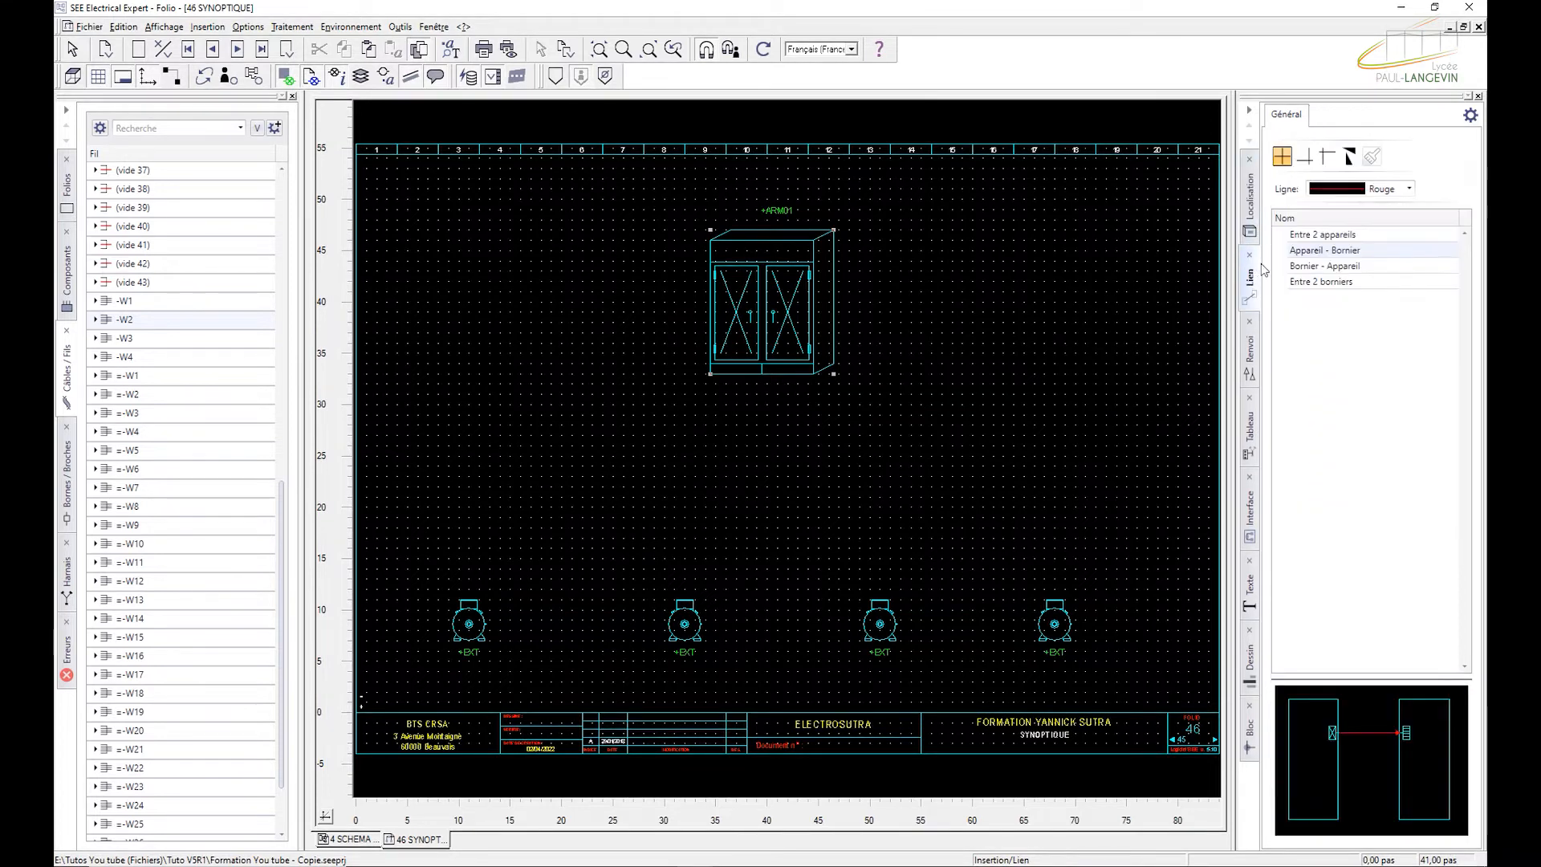
click(1326, 236)
mouse_move(1332, 248)
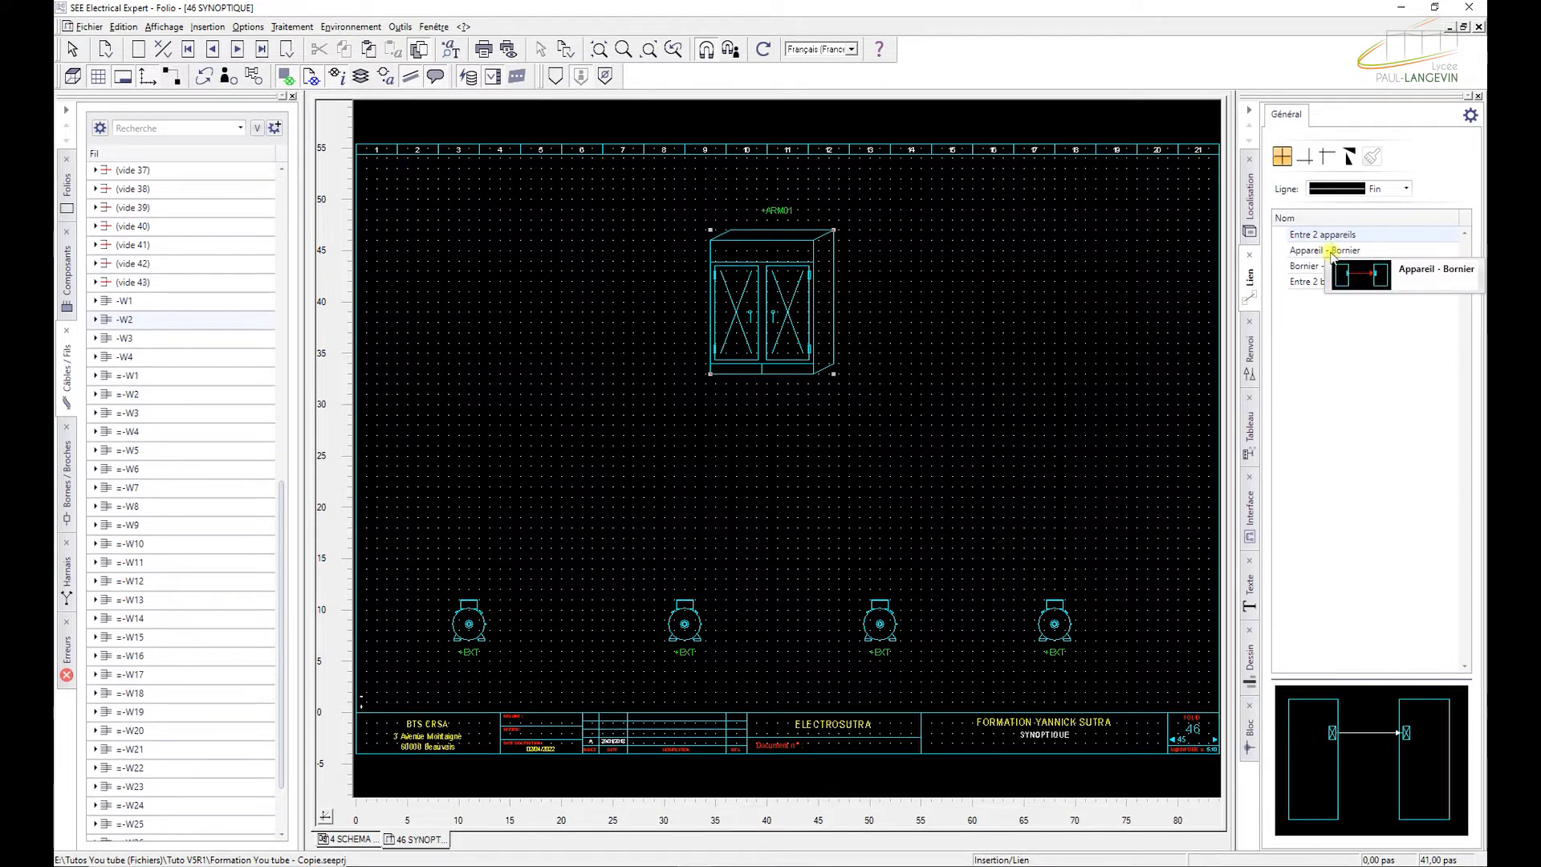
click(1331, 252)
click(1335, 268)
click(1334, 285)
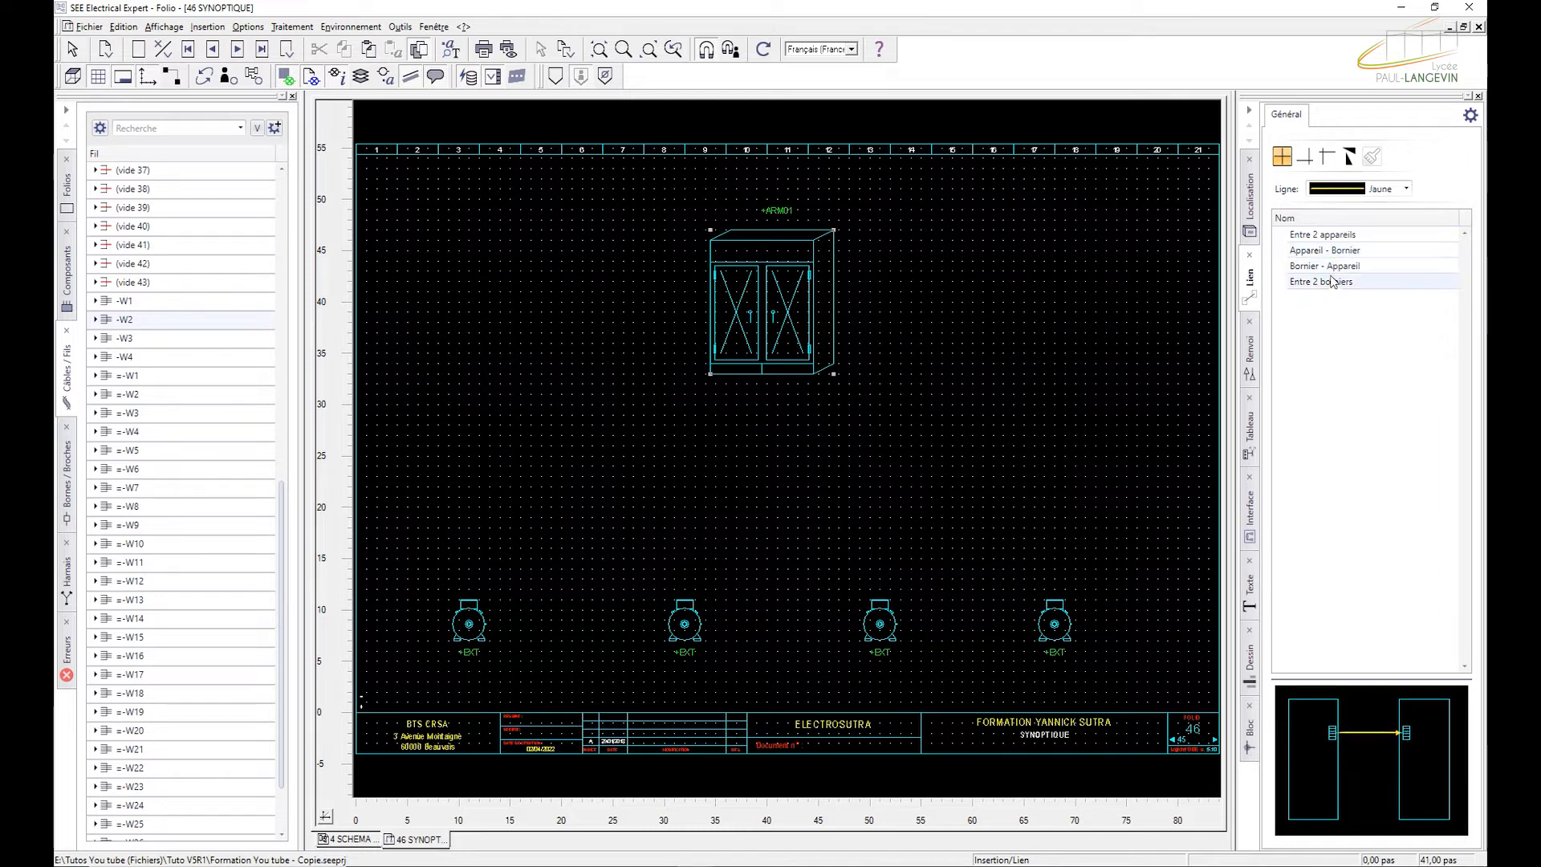
click(1332, 267)
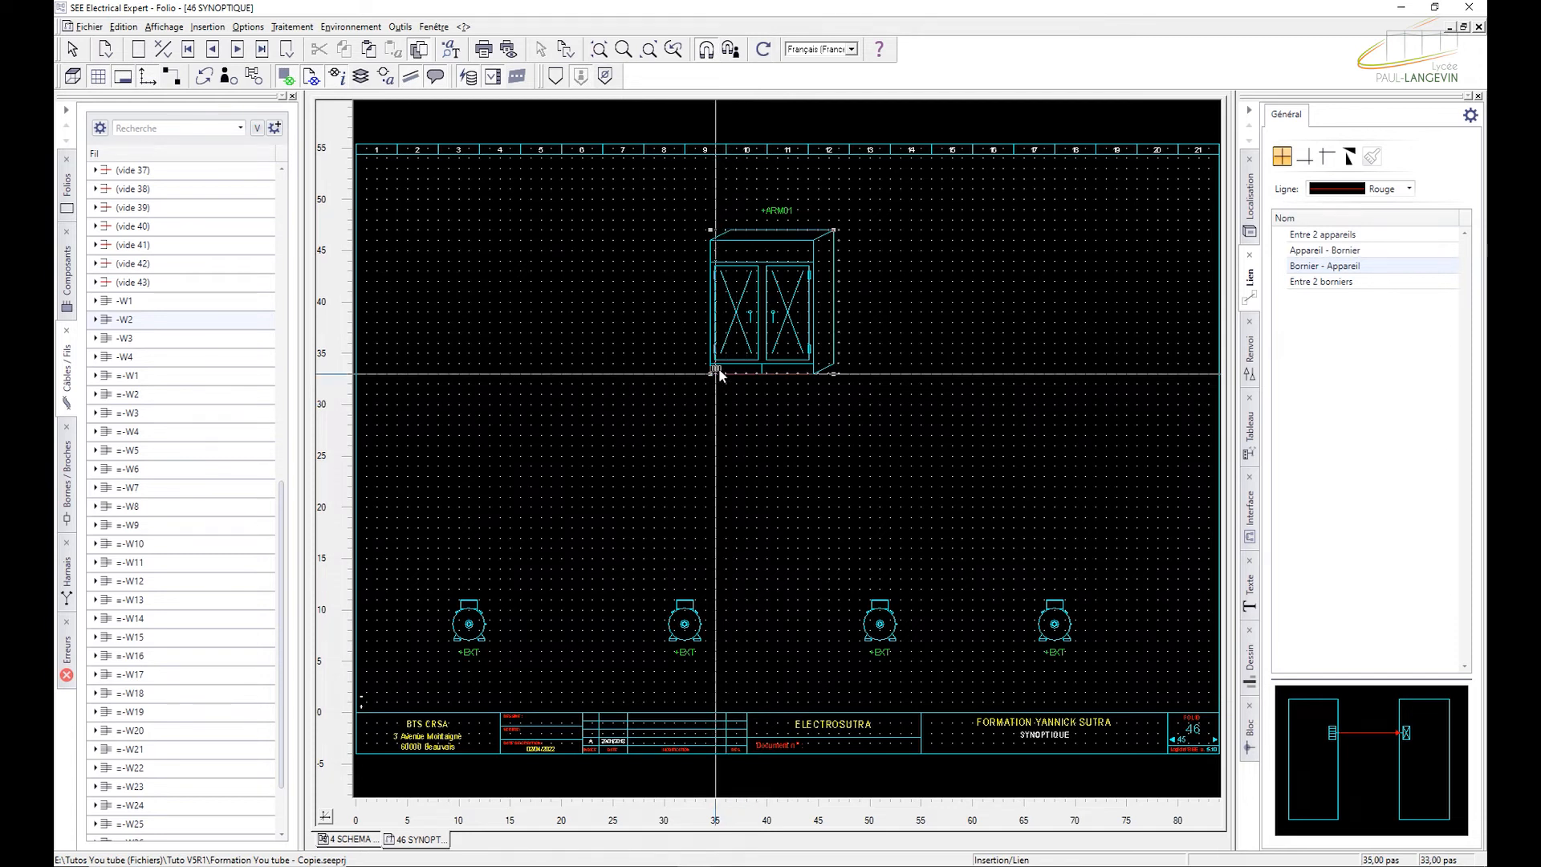
Step: Start the link at the lower-left connection point of the ARM01 cabinet and attach it to terminal strip +ARM01-X1
scroll(717, 371, up, 4)
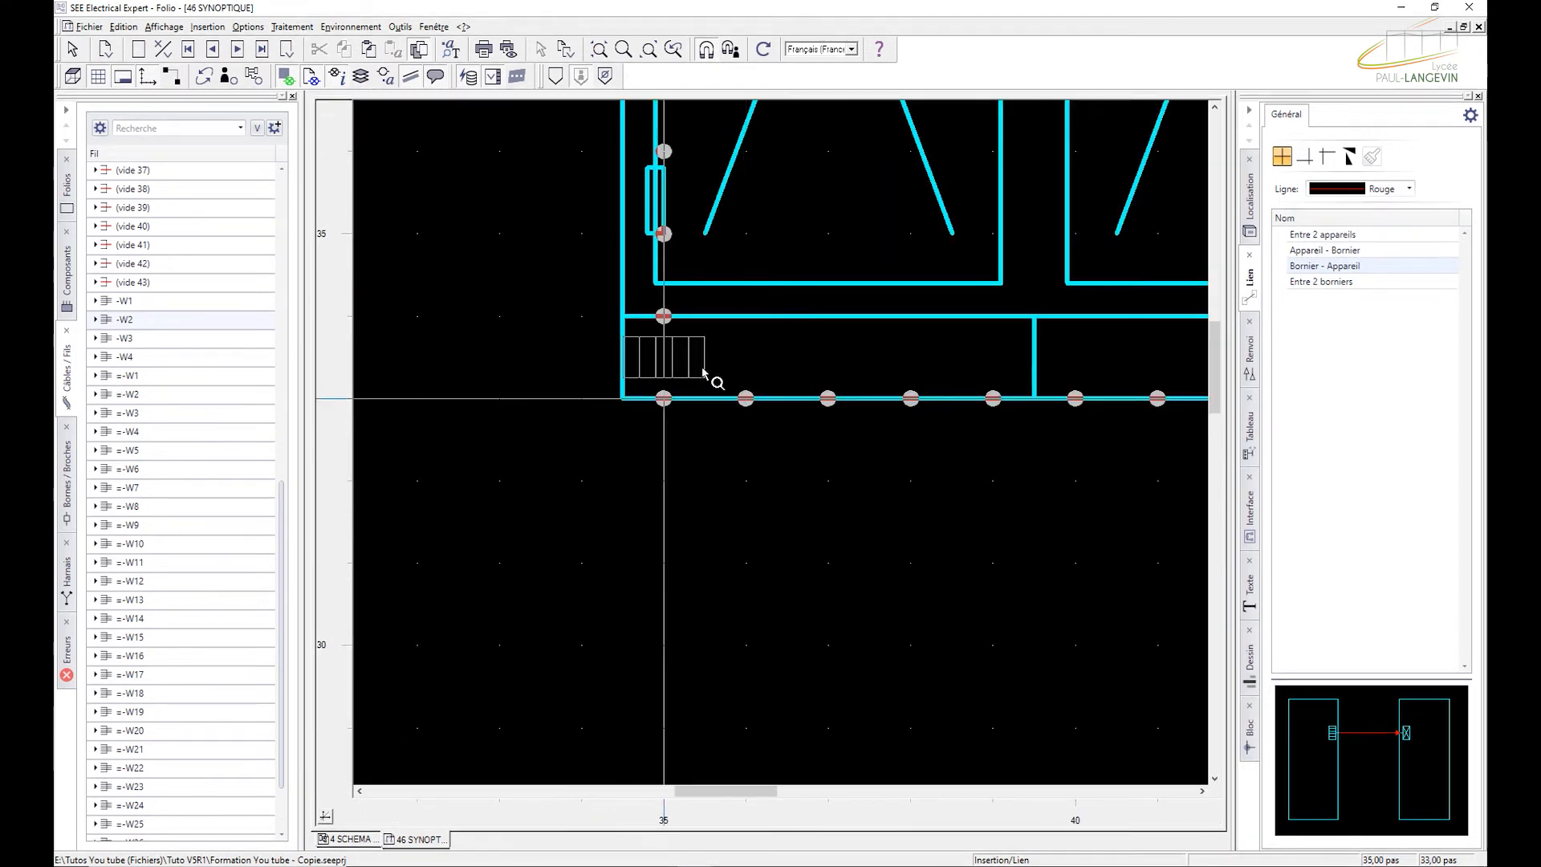
scroll(879, 368, down, 2)
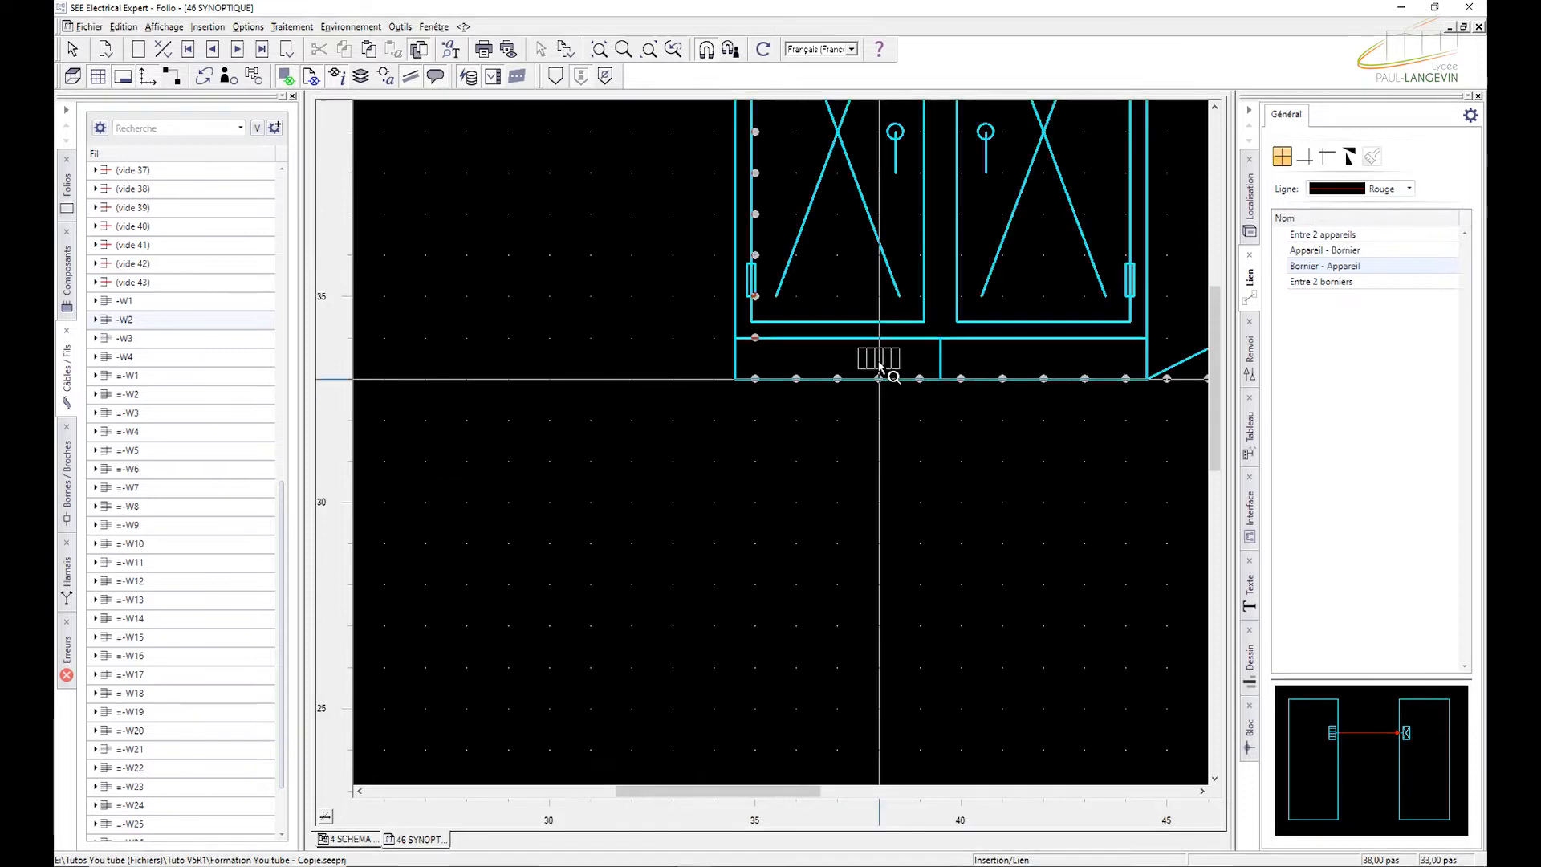
scroll(1052, 358, down, 4)
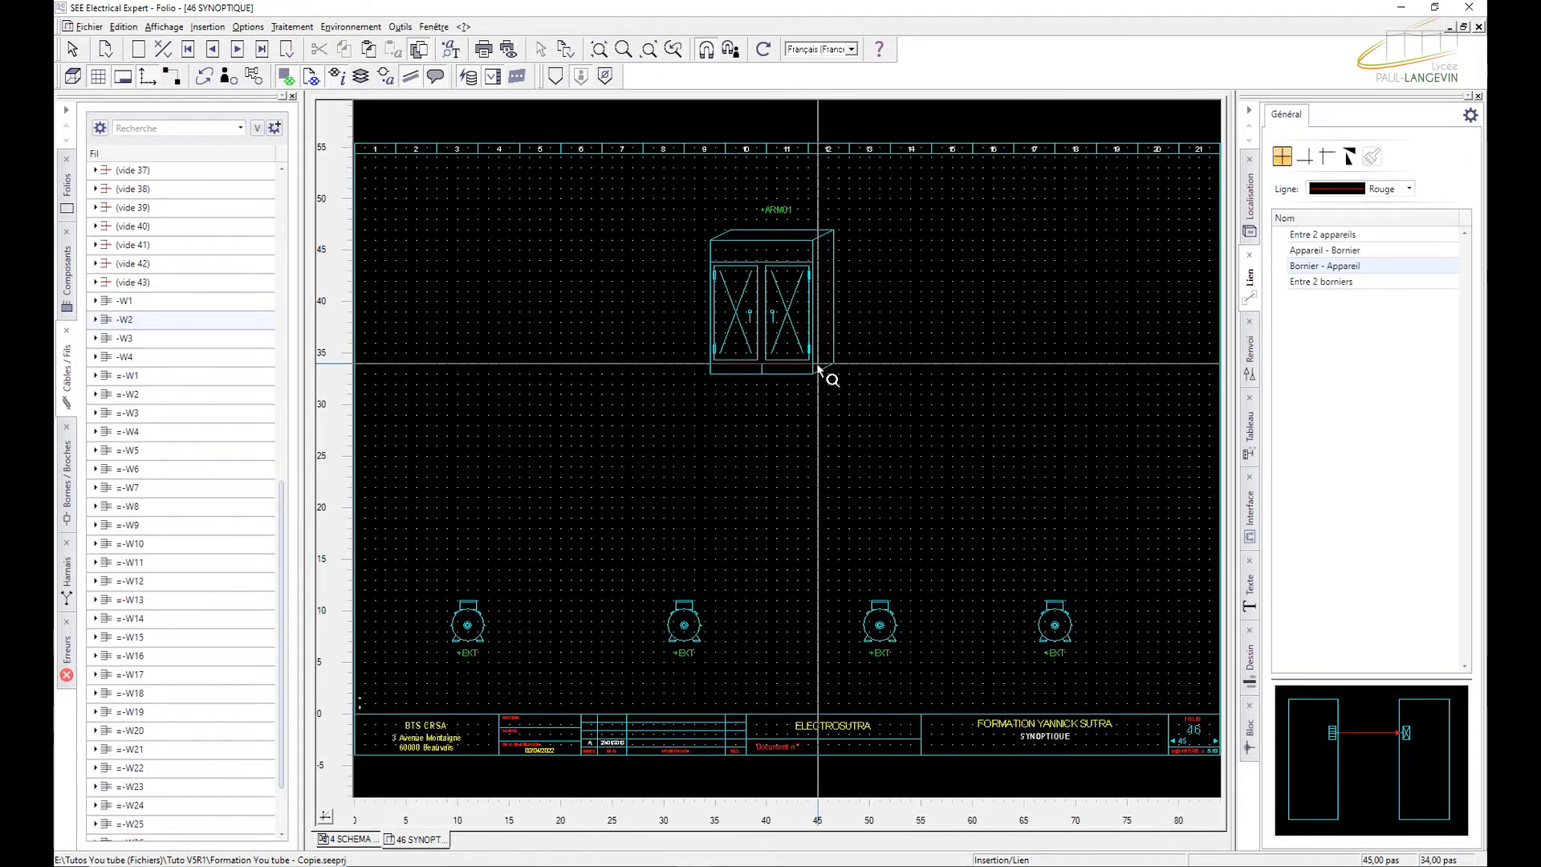
scroll(737, 378, up, 2)
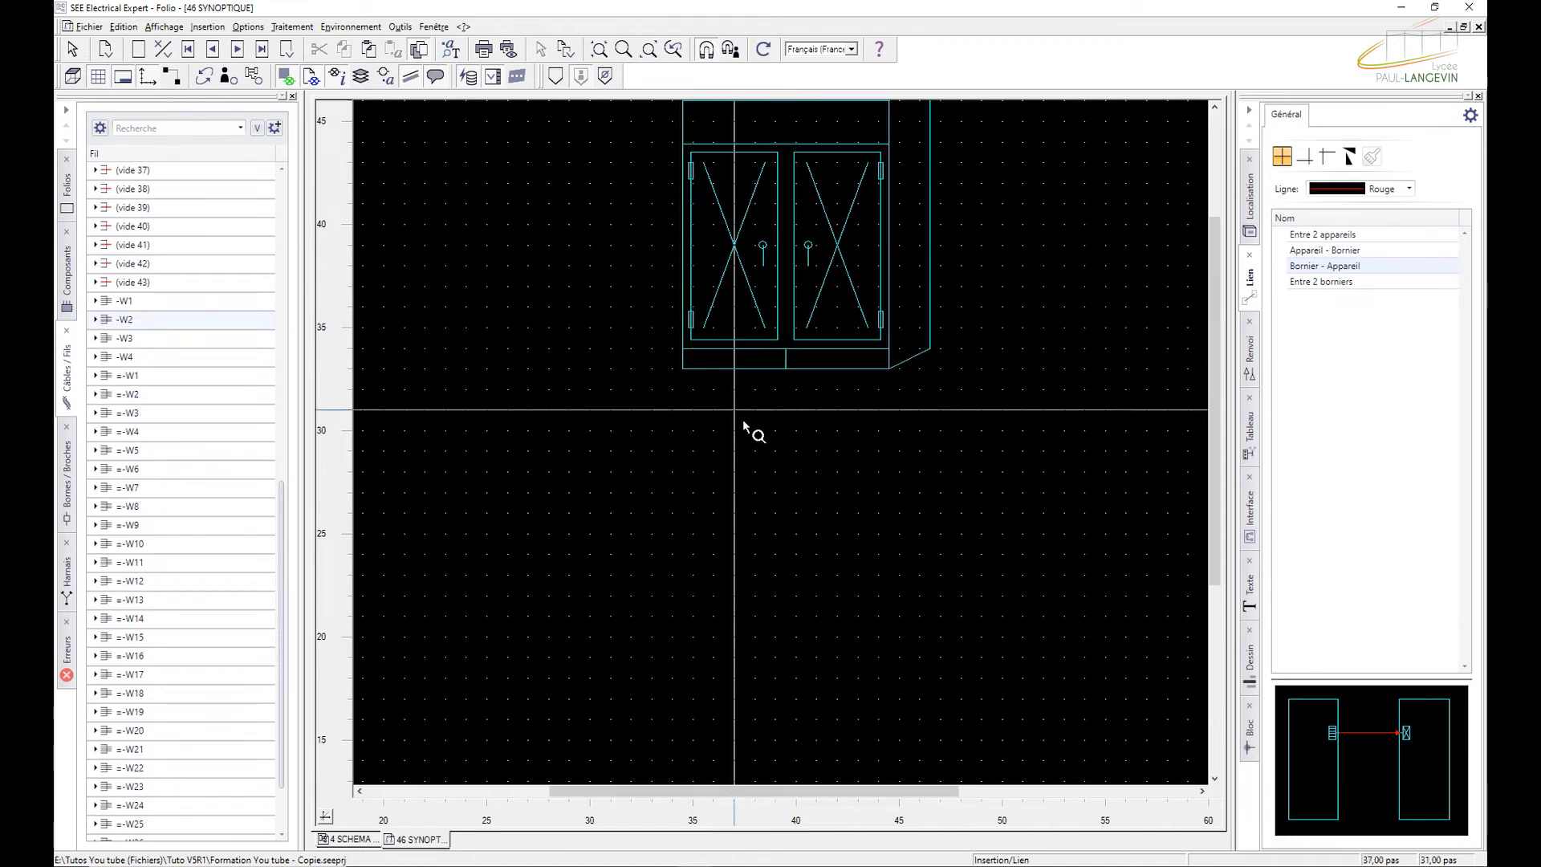
scroll(750, 445, down, 2)
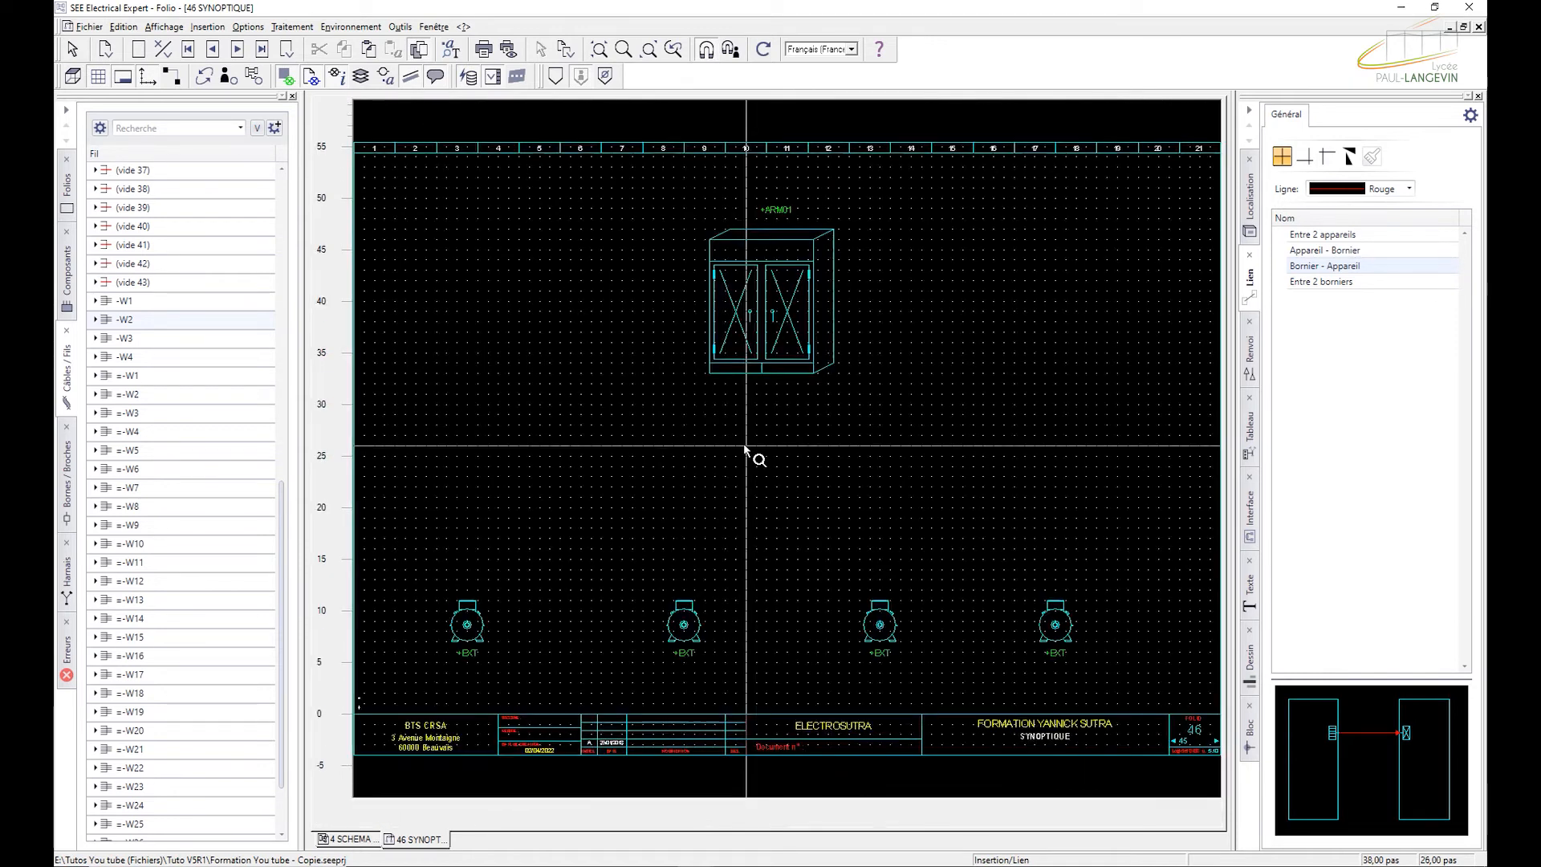
click(715, 371)
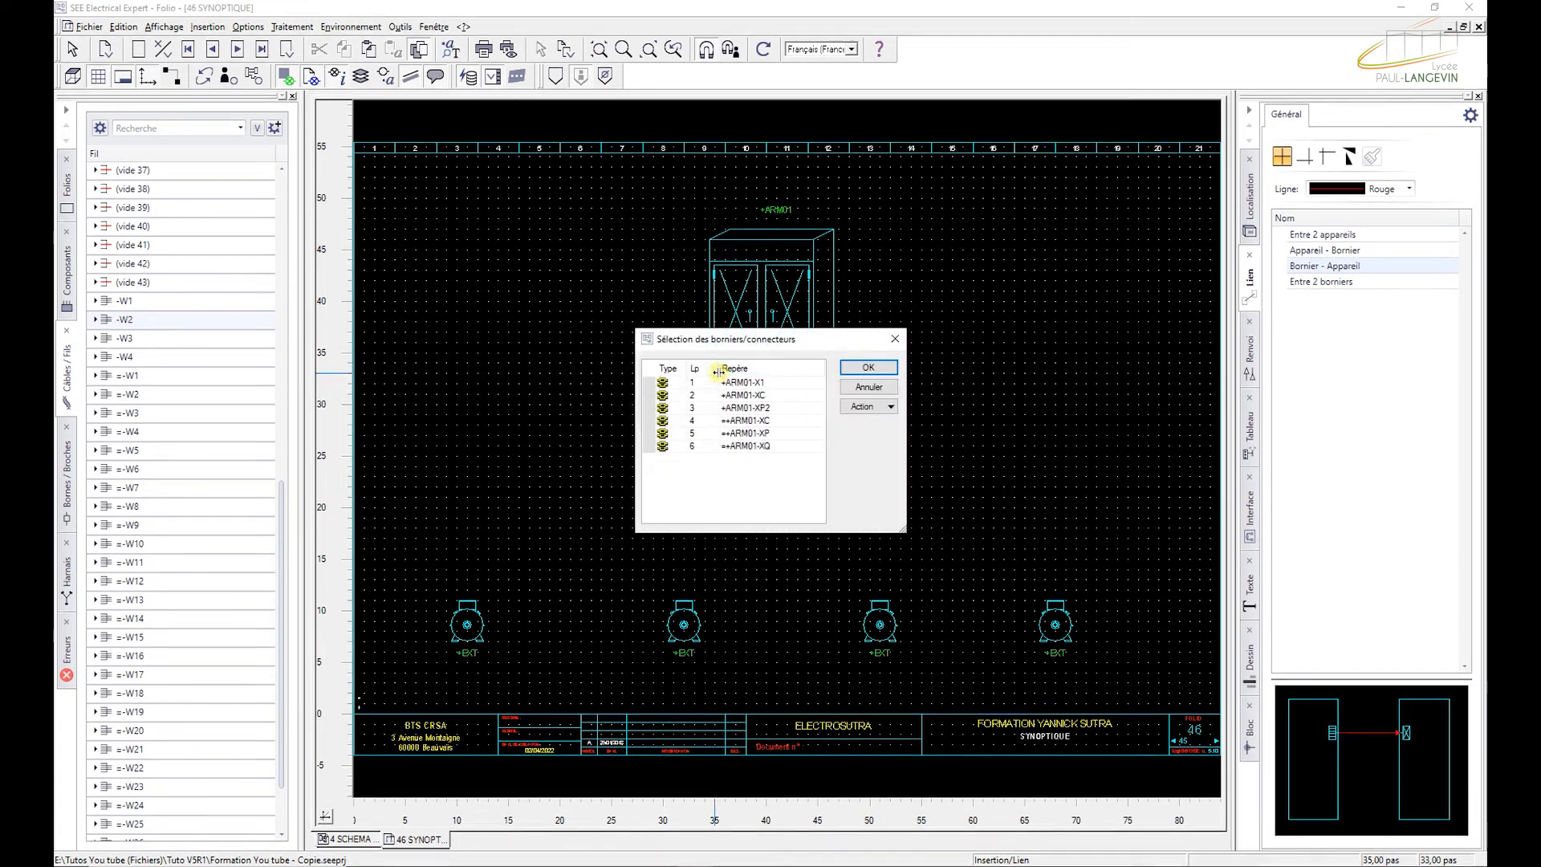
drag(765, 347, 982, 332)
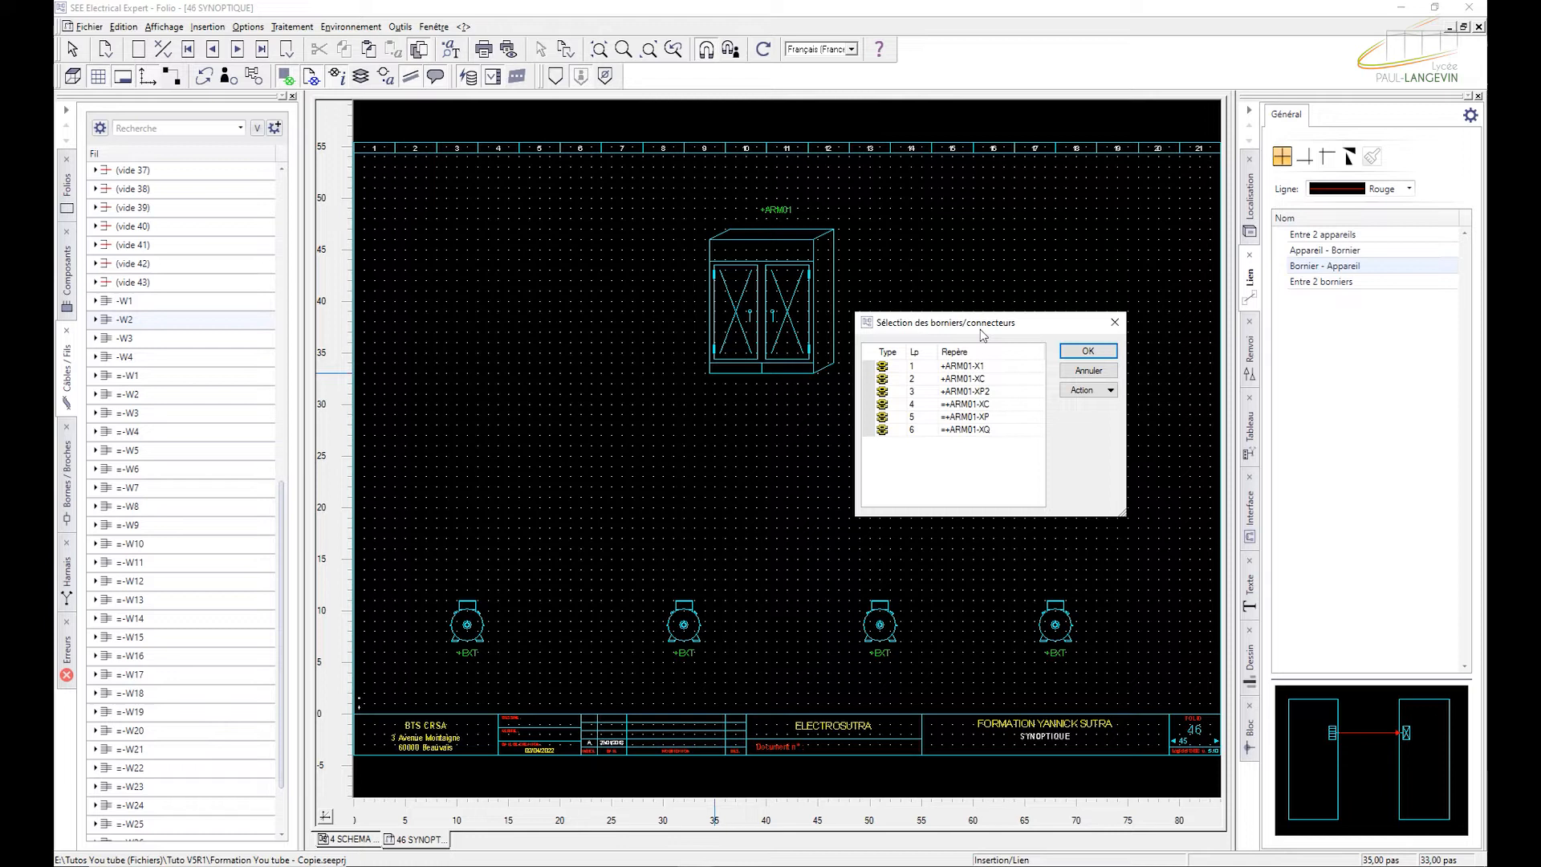
click(892, 370)
click(1075, 353)
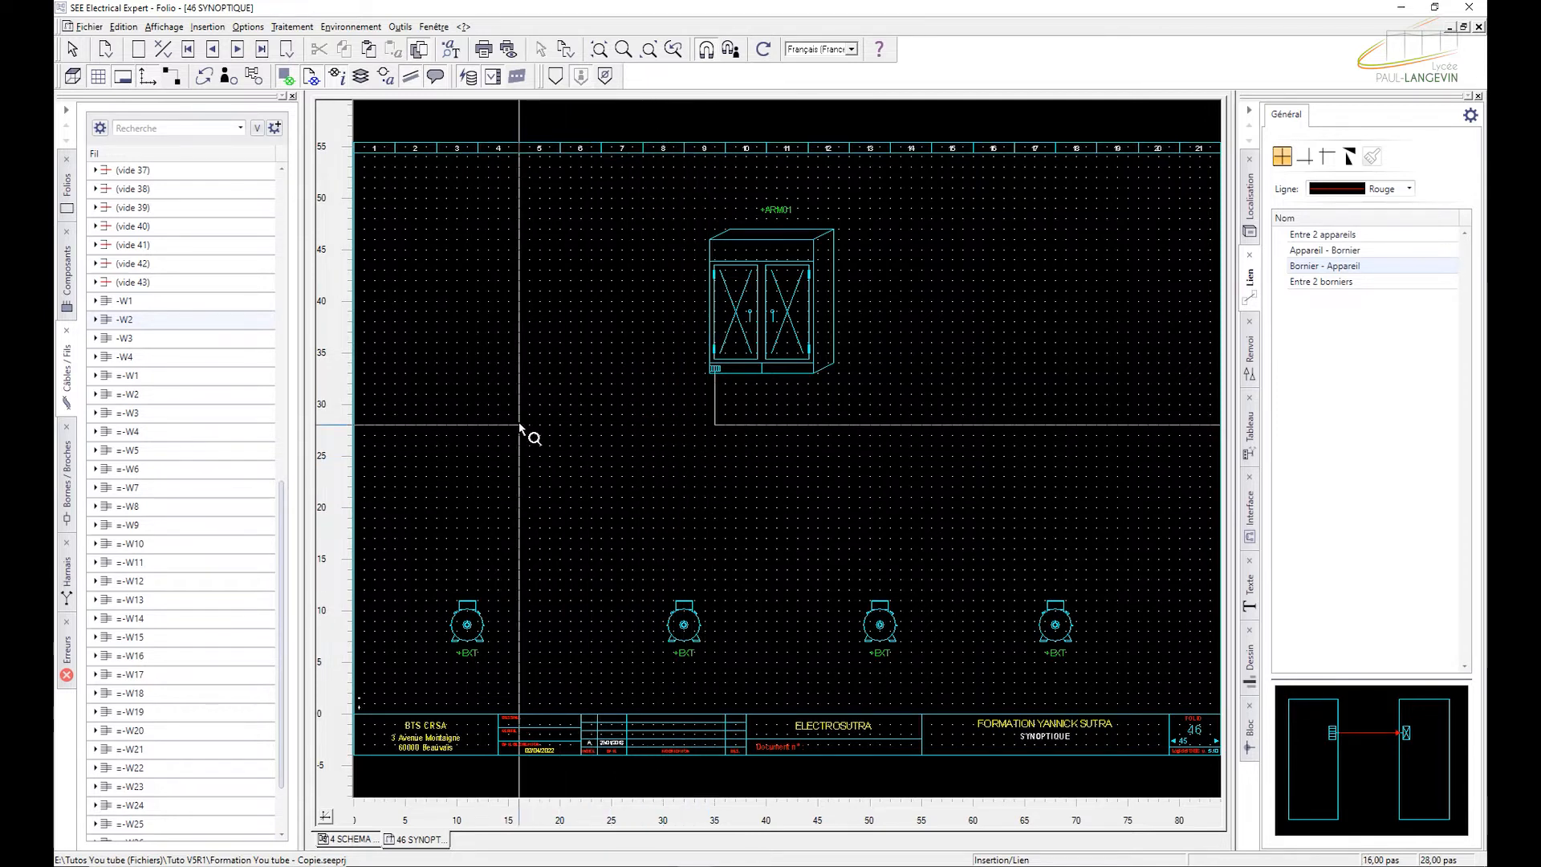
Step: Route the link with right-angle bends to the leftmost motor and assign cable -W1 to it
click(468, 426)
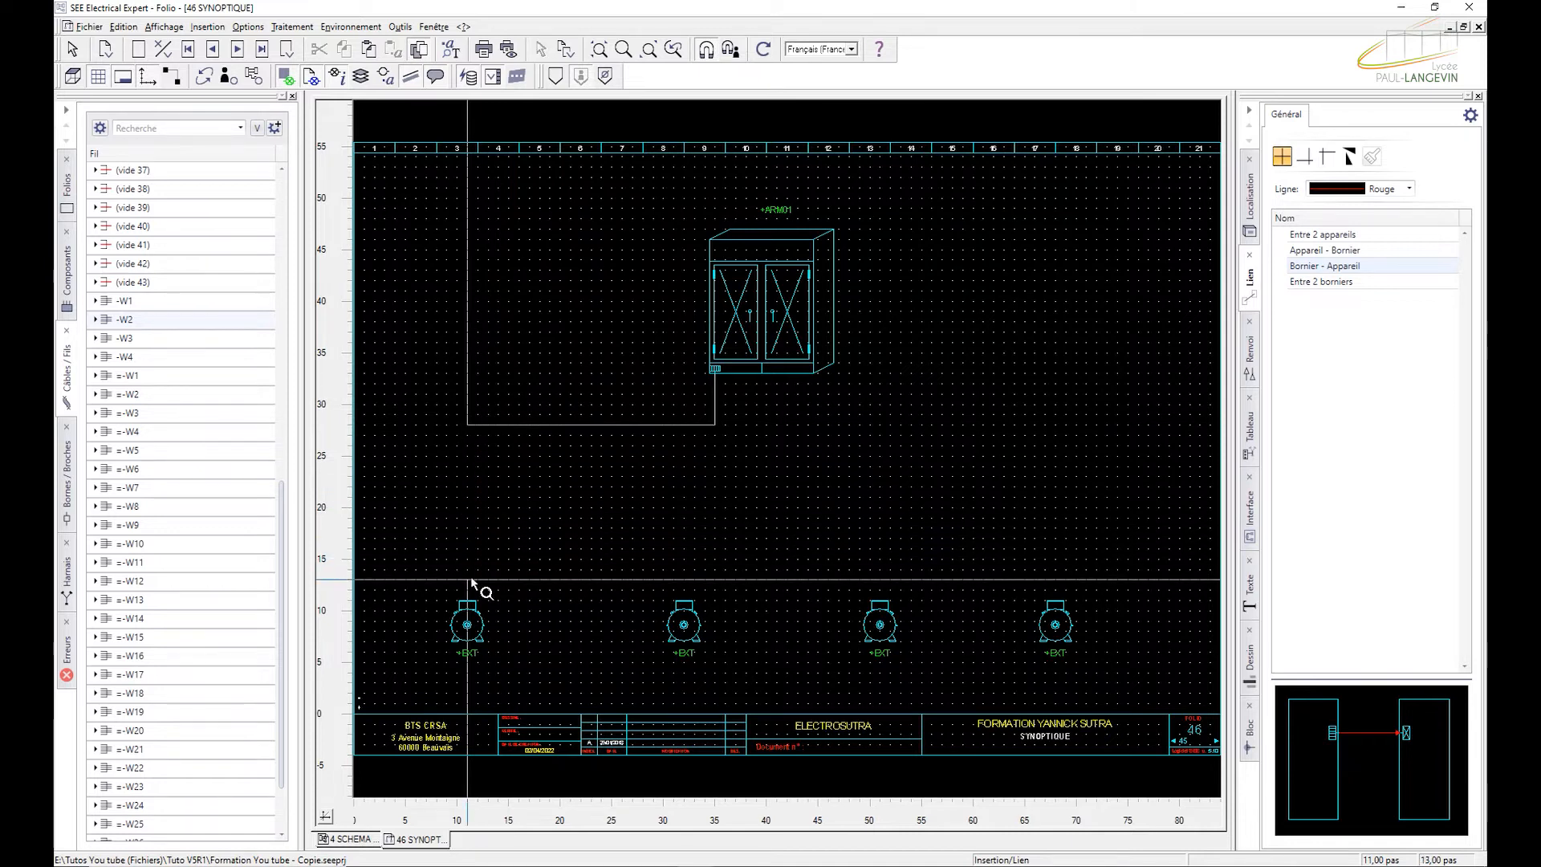
click(467, 604)
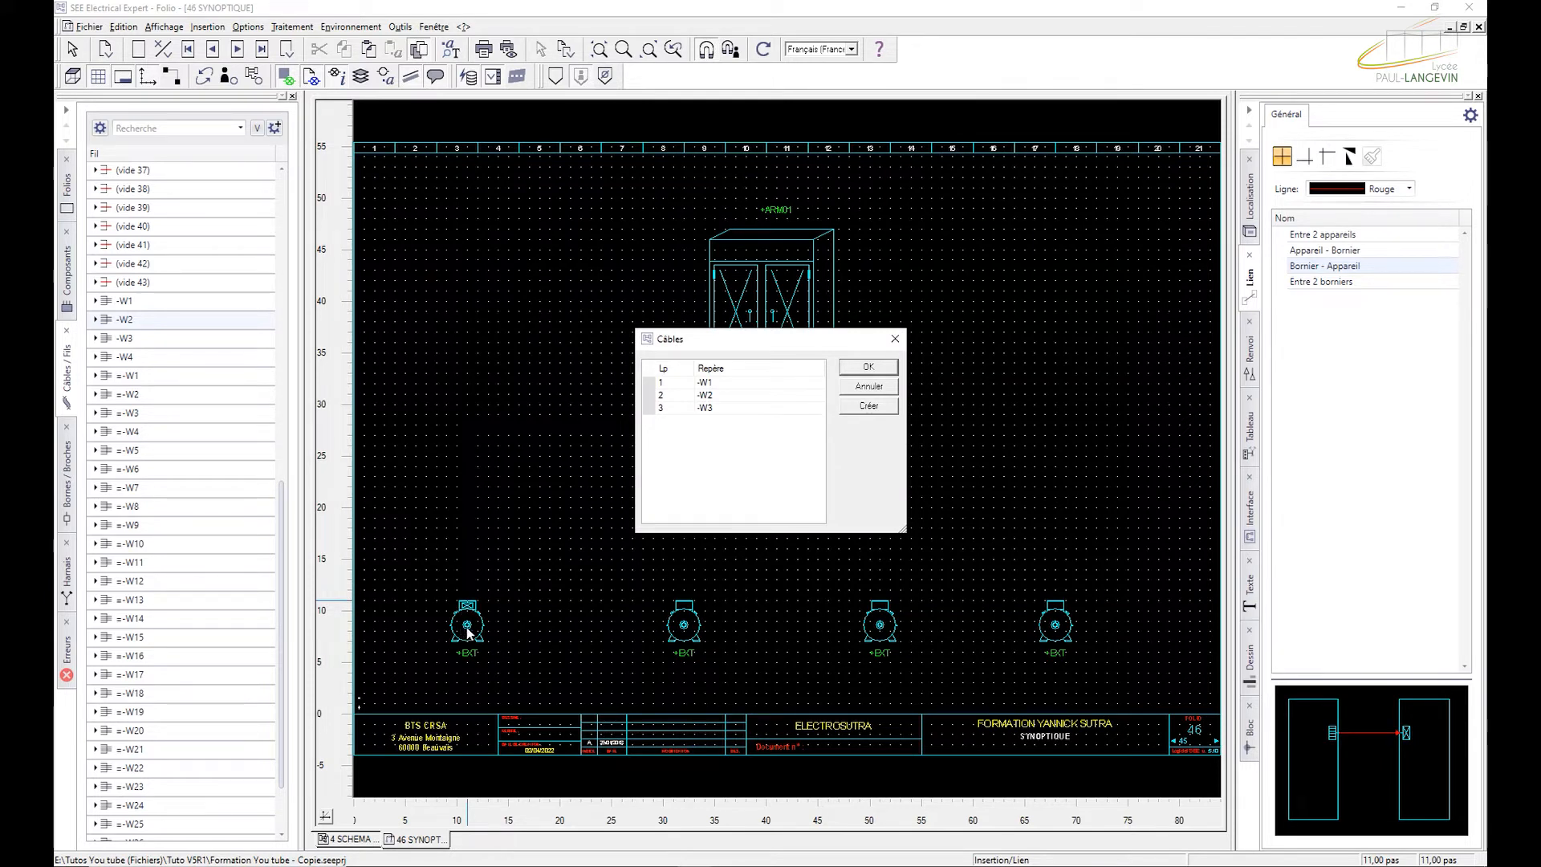
click(663, 386)
click(867, 367)
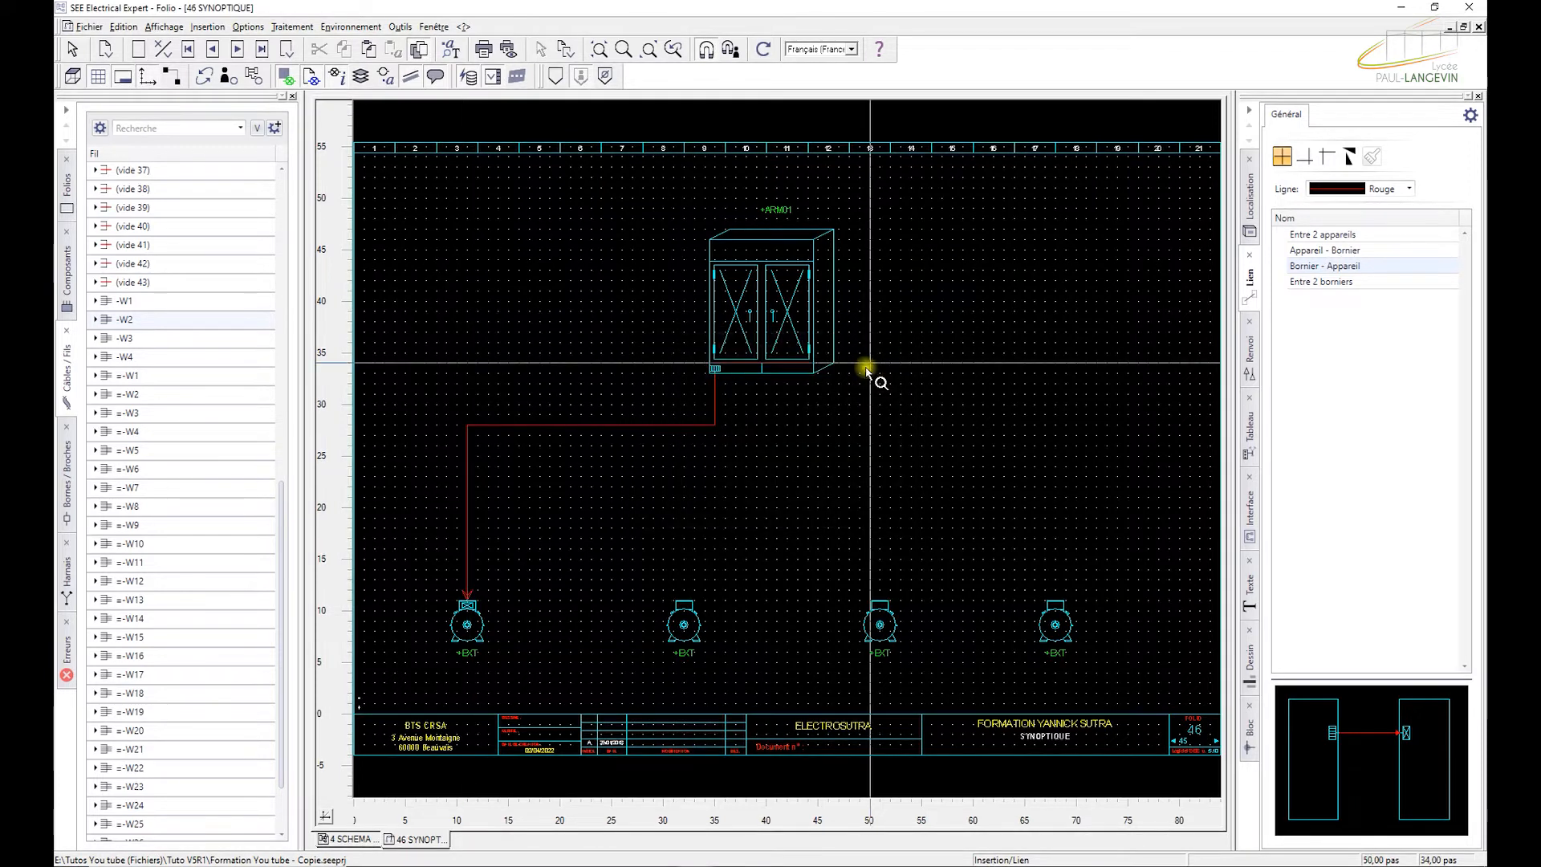
key(Escape)
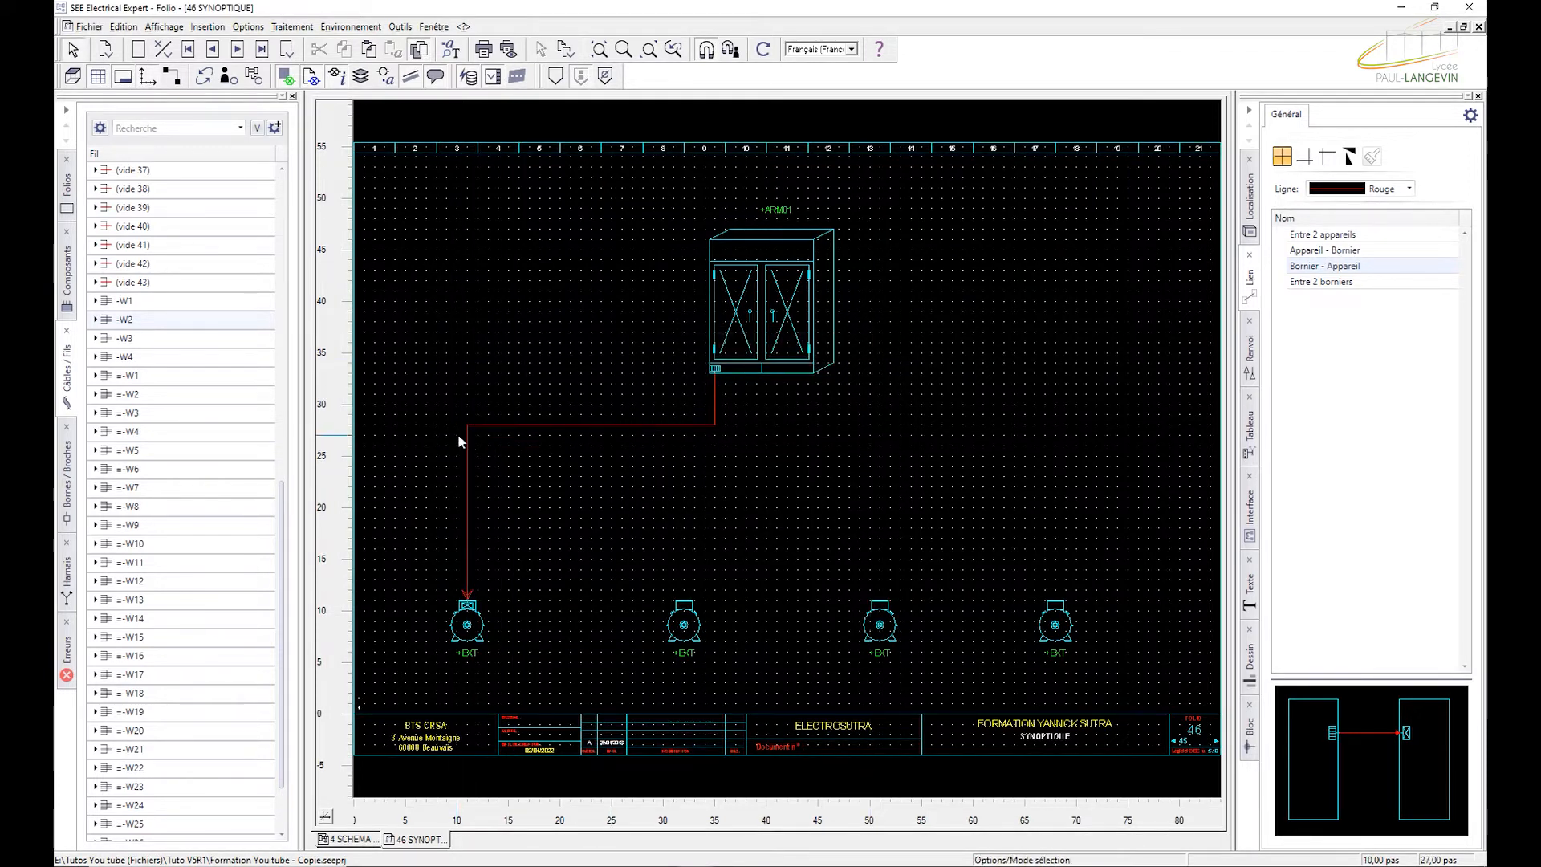
Step: Move the second motor right beneath the cabinet's left part, and check the motors' terminal strips on the power schematic folio
ctrl+drag(687, 607, 723, 612)
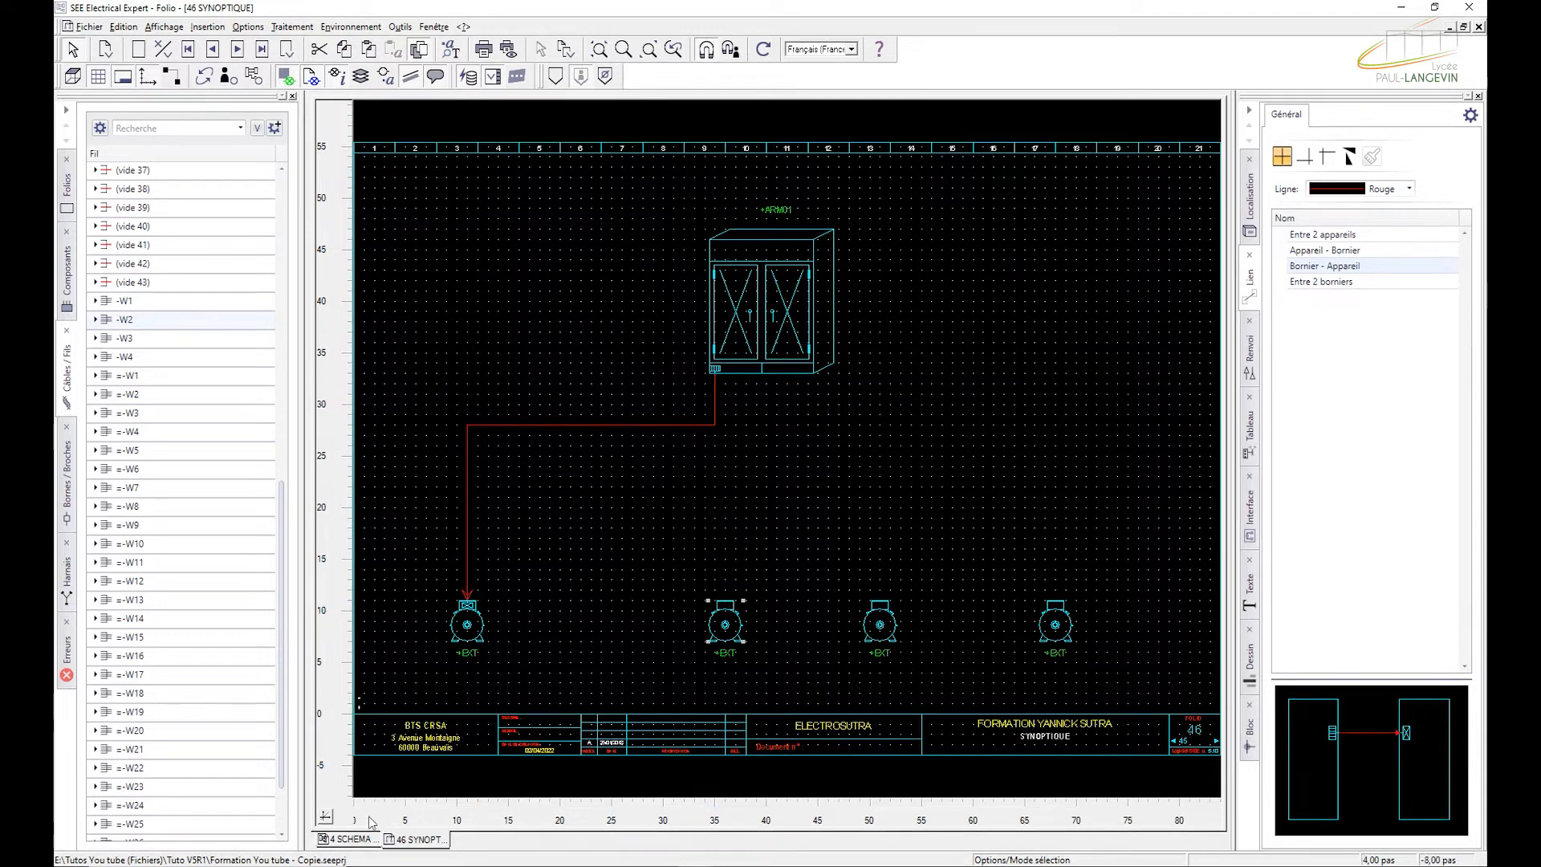
click(356, 839)
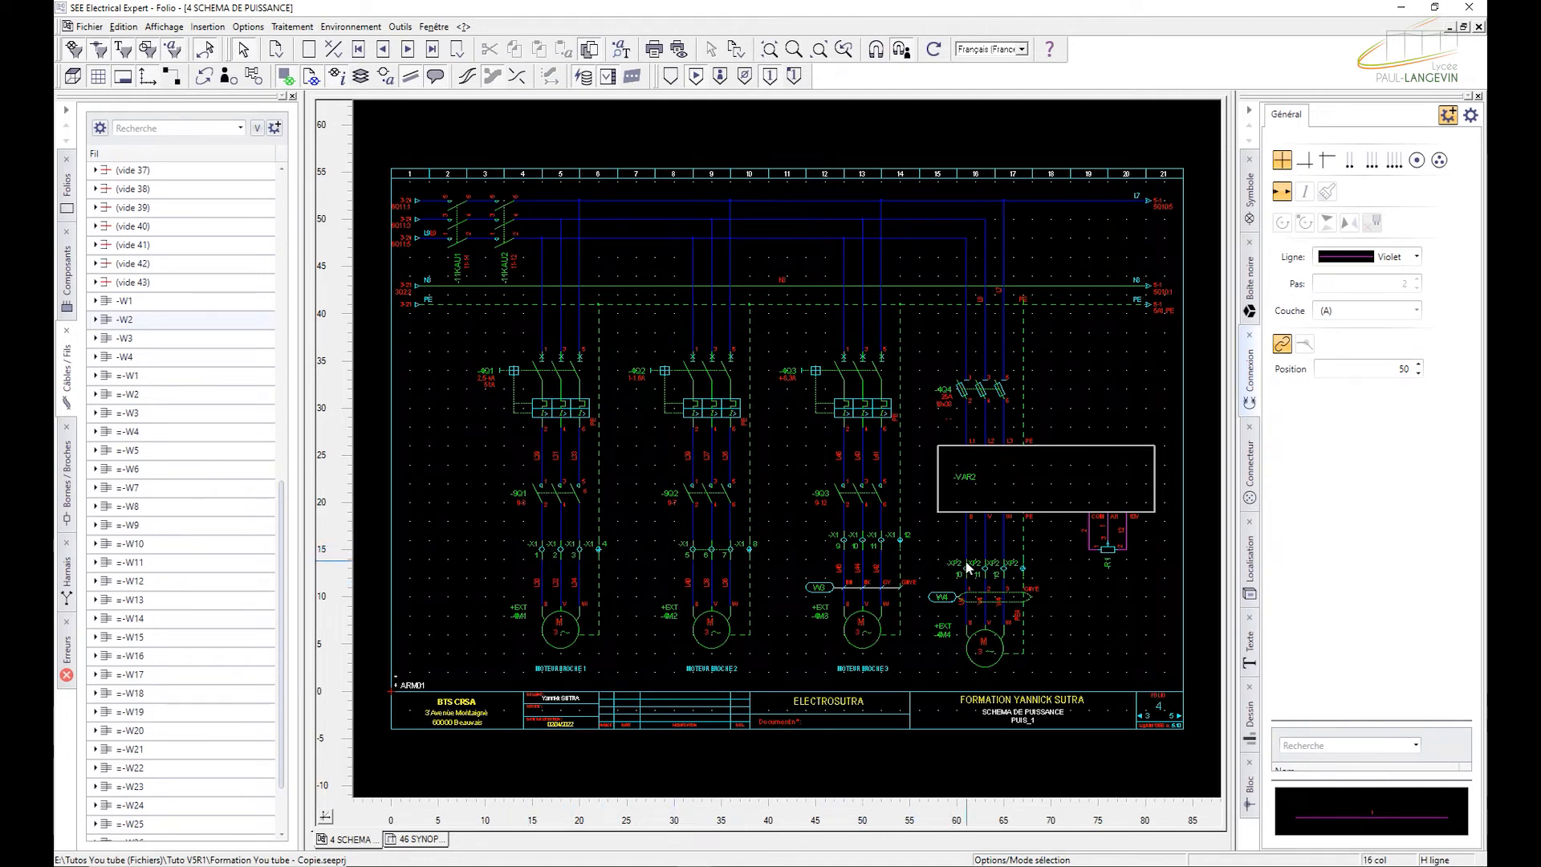
click(428, 839)
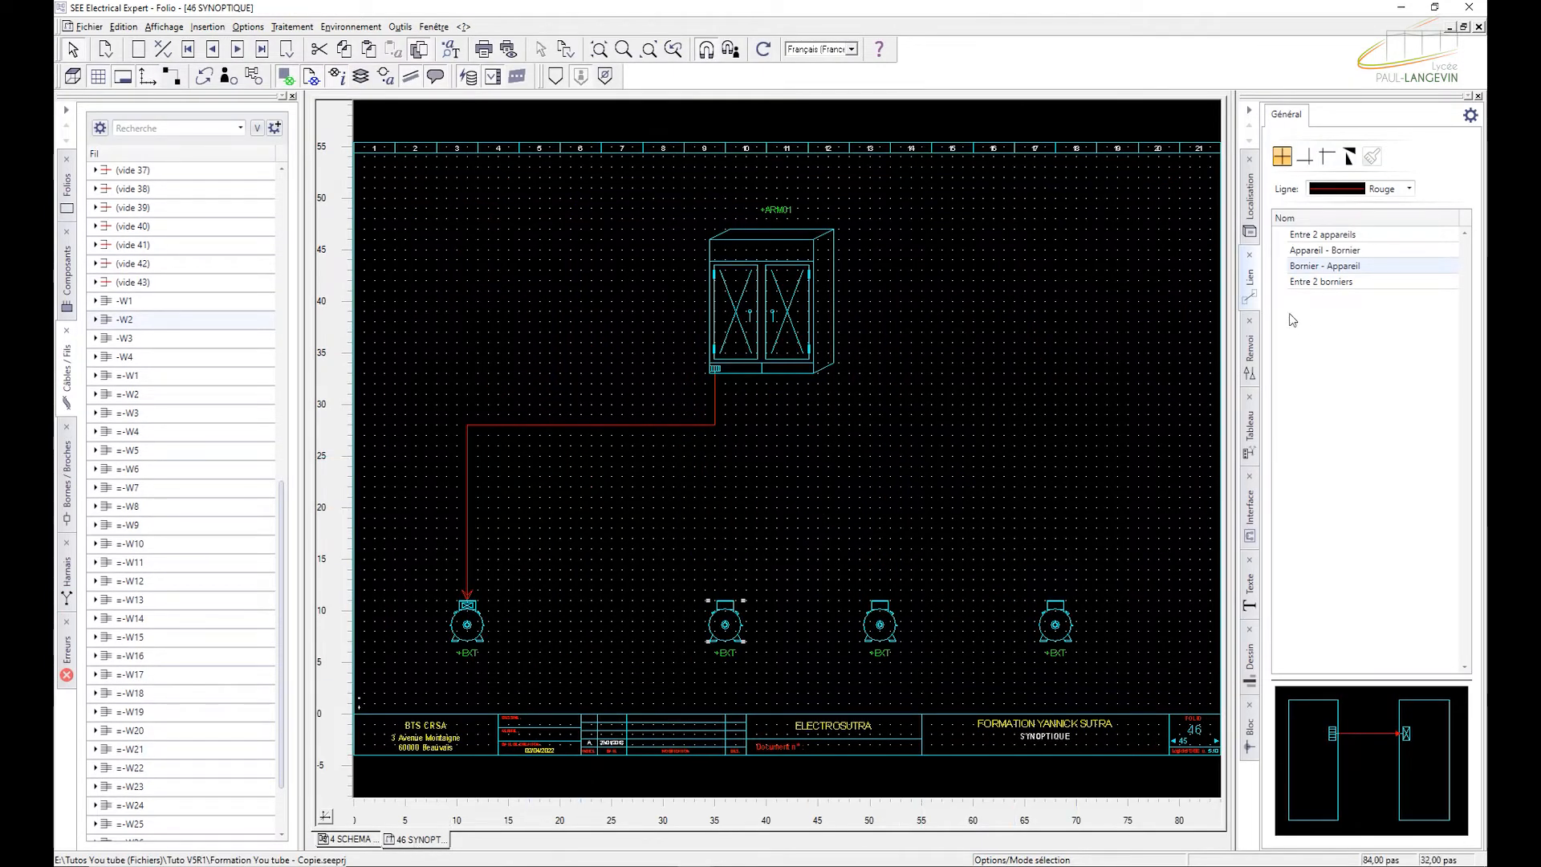
Step: Draw a straight Bornier - Appareil link from cabinet strip +ARM01-X1 down to the second motor and assign cable -W2
click(1299, 267)
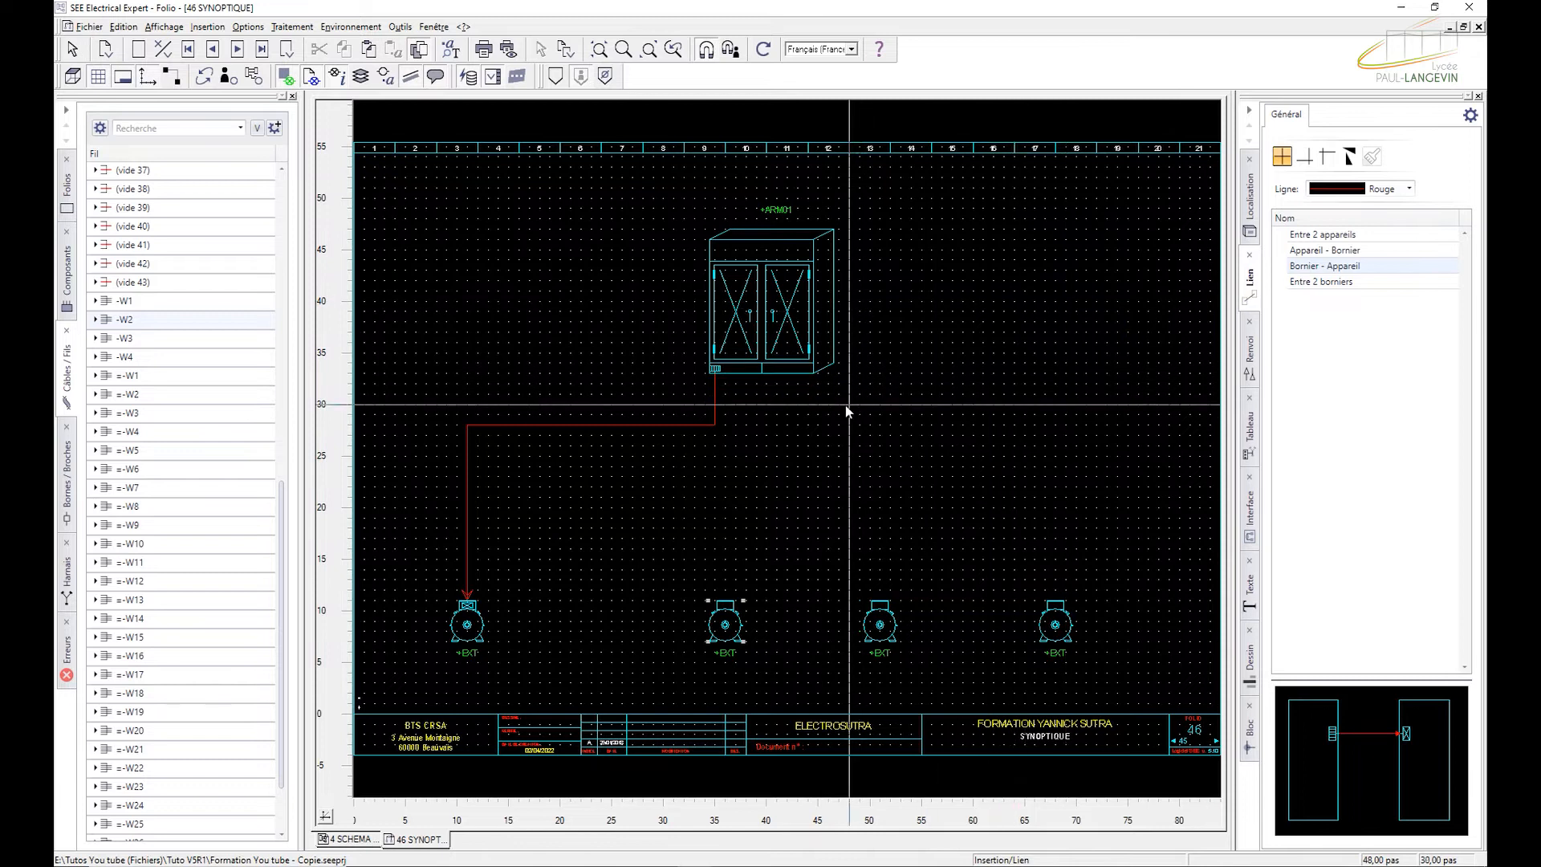
click(728, 374)
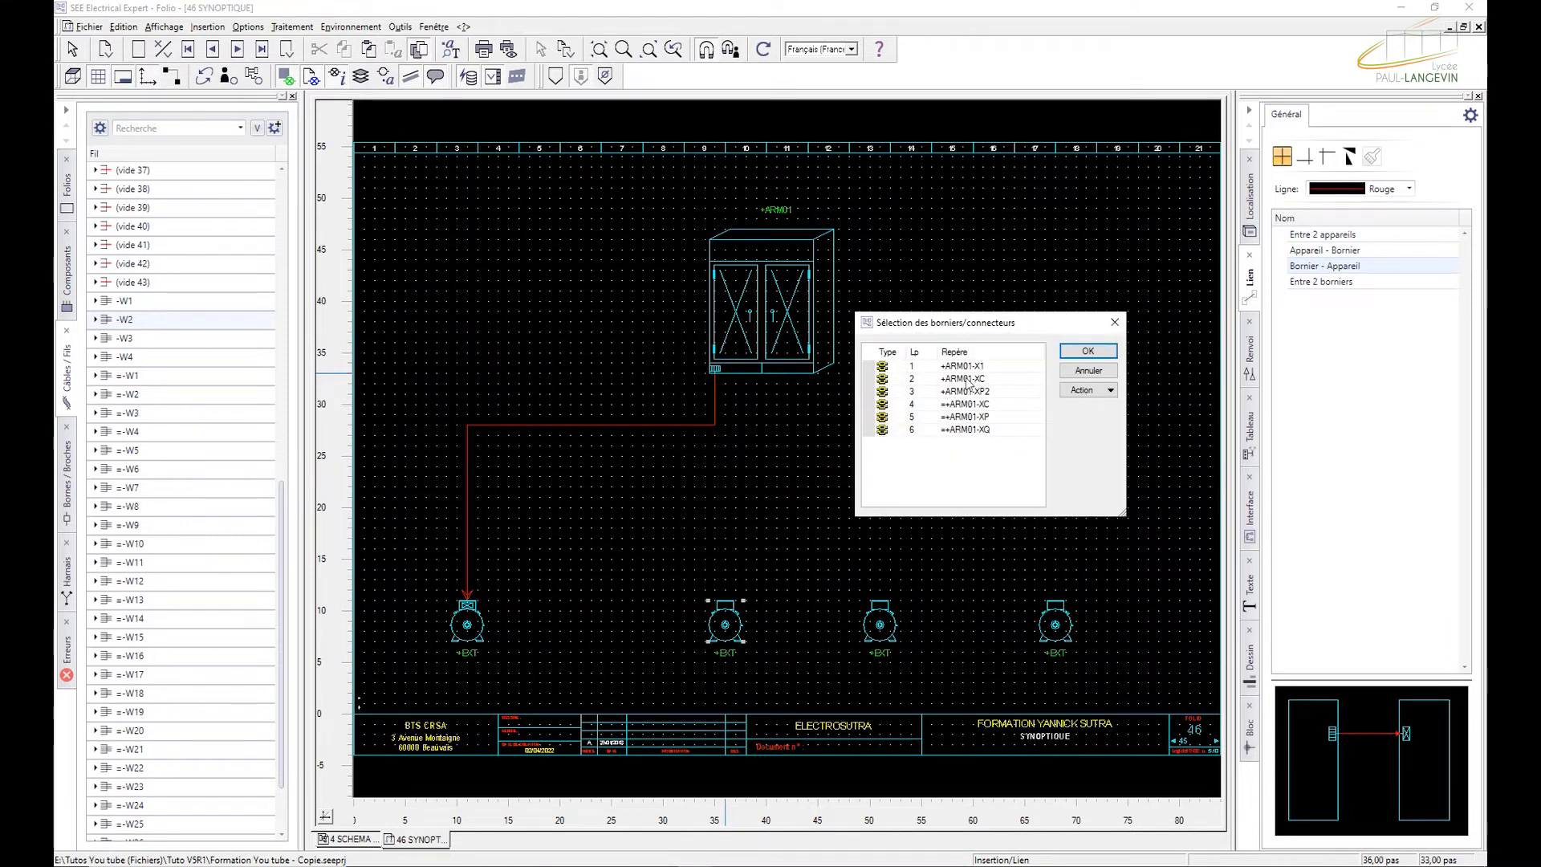
click(961, 366)
click(1088, 350)
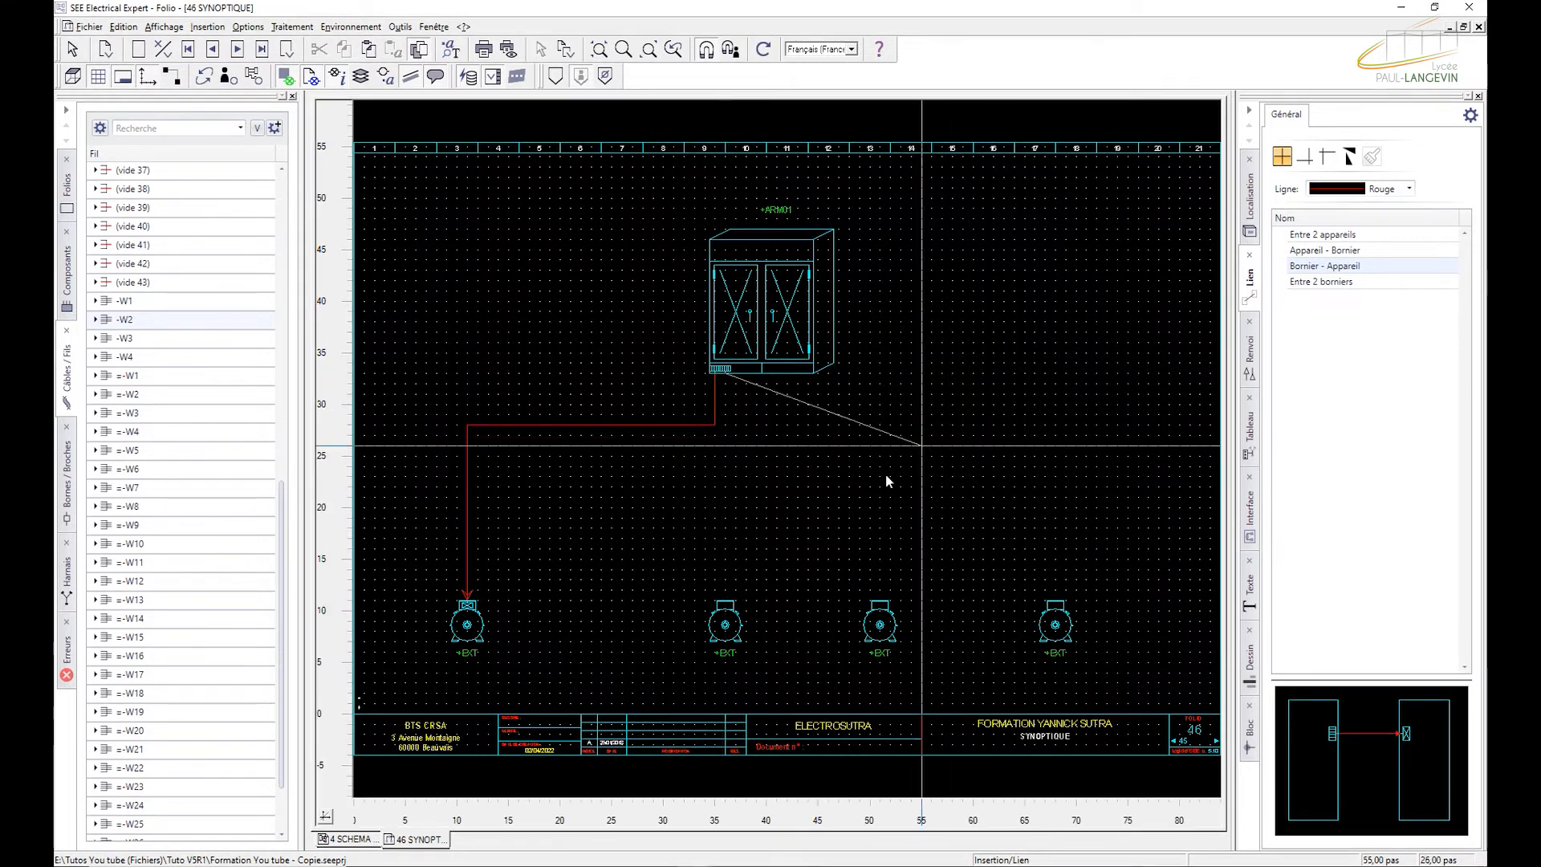
click(722, 604)
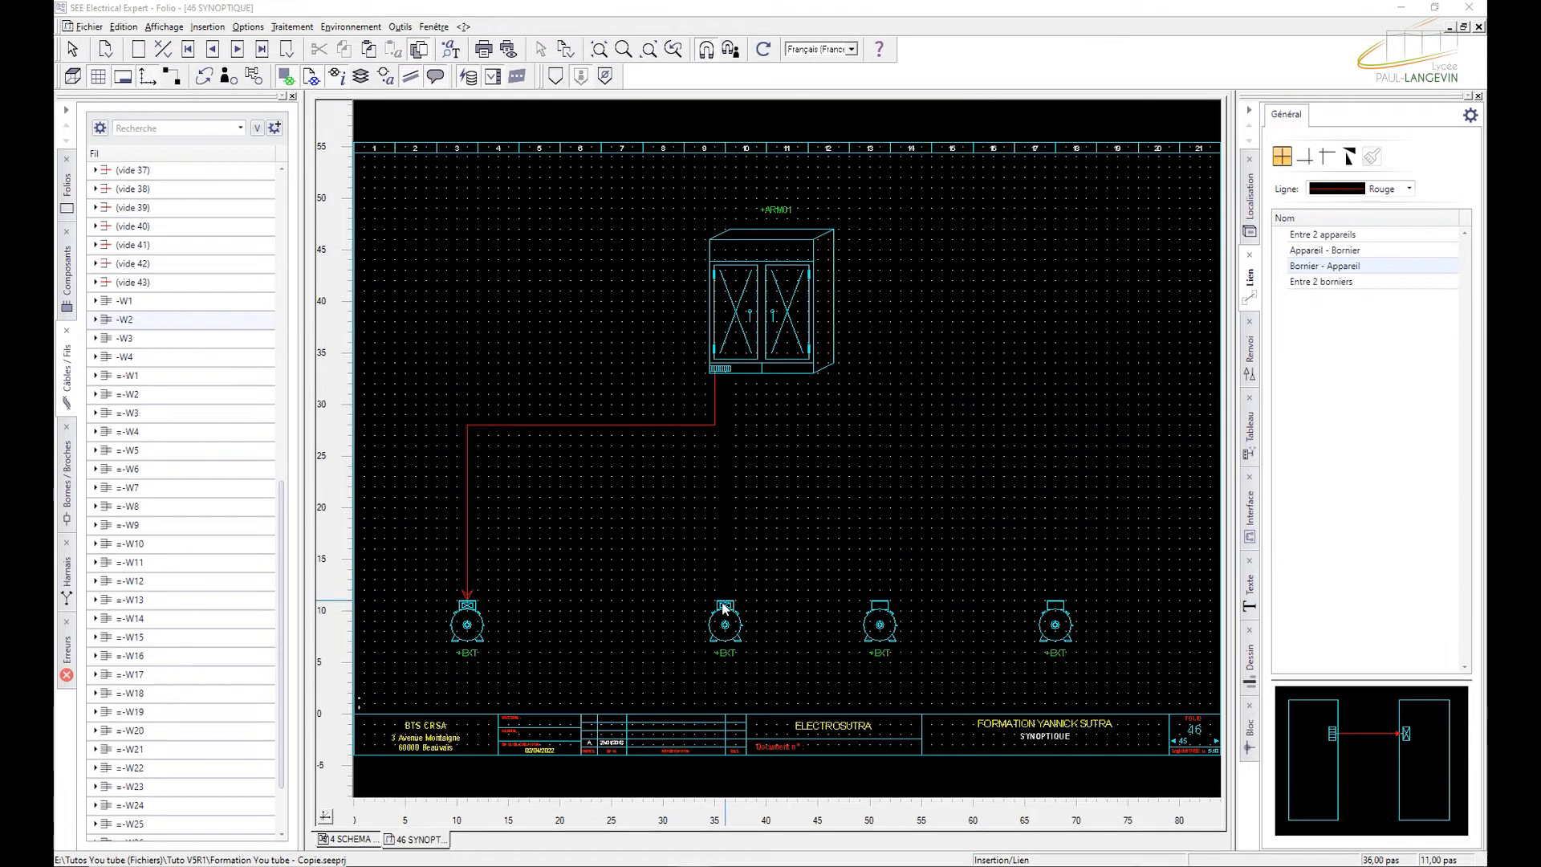
click(660, 398)
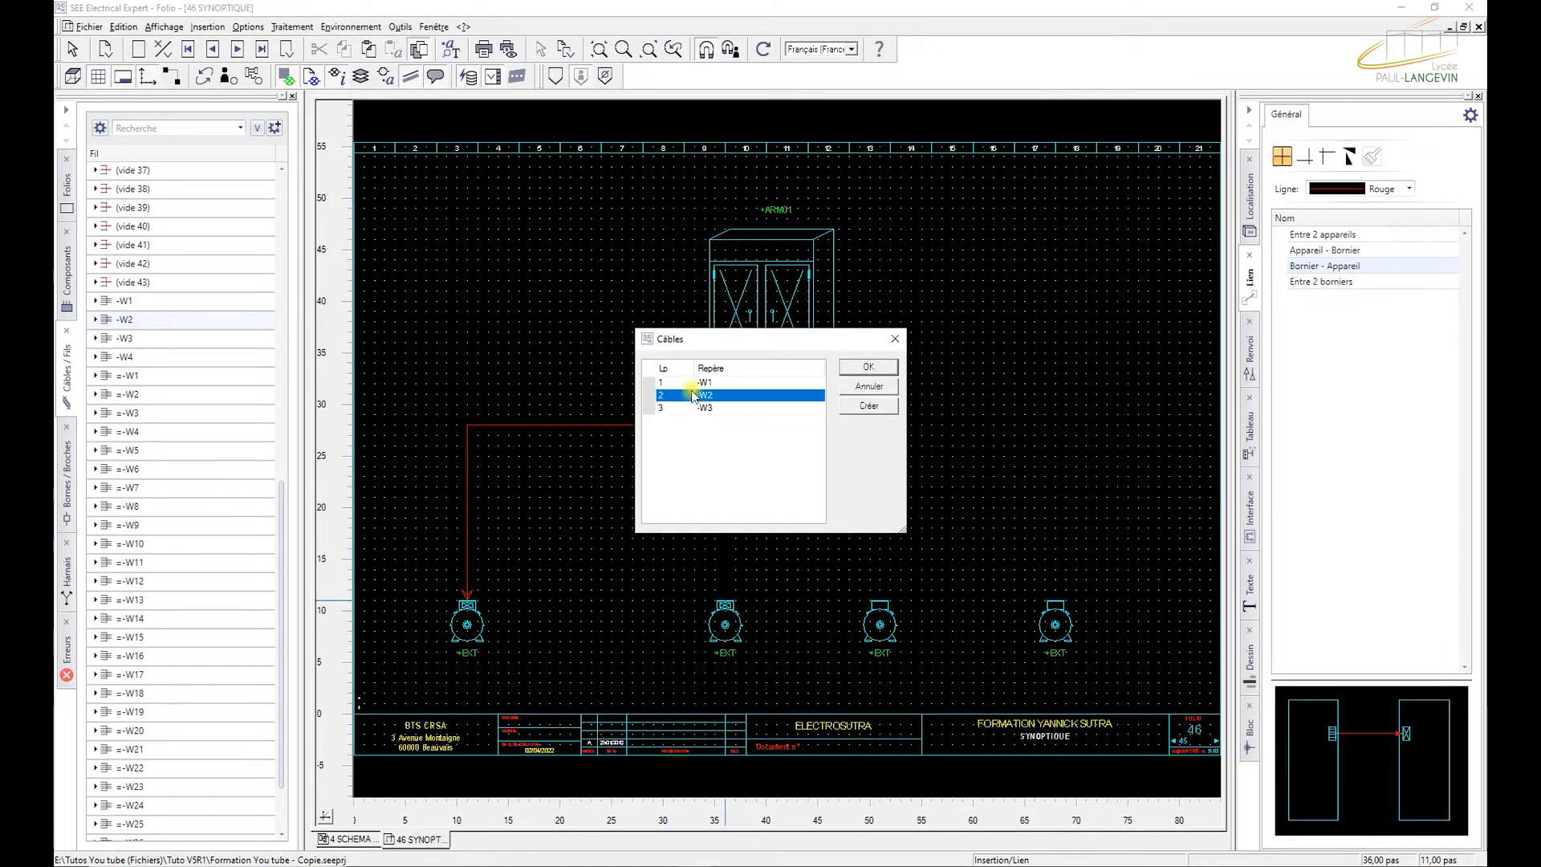
click(858, 370)
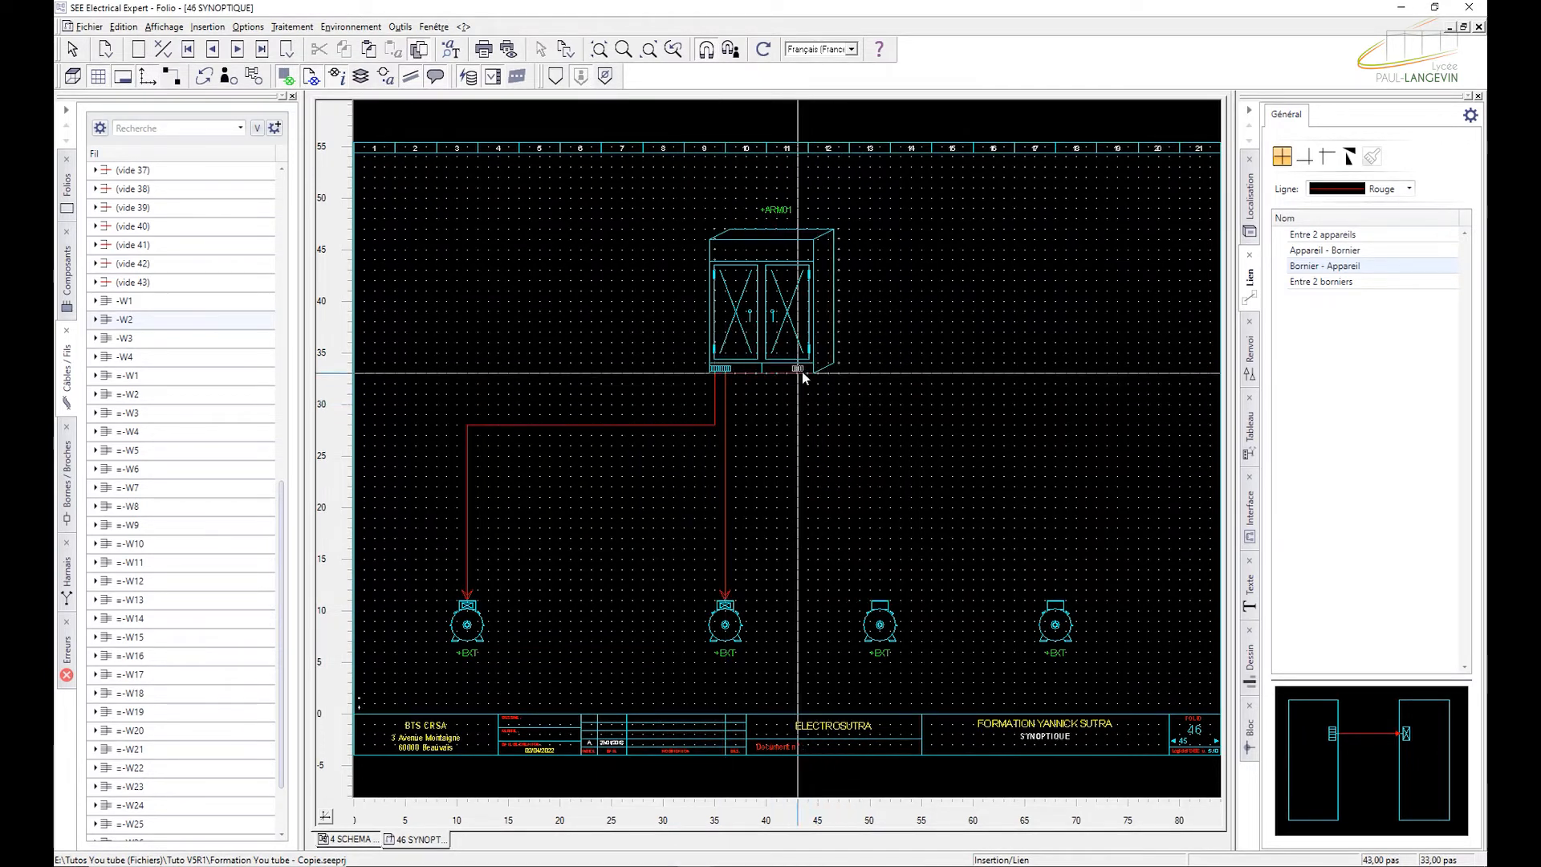
Step: Draw a right-angled link from terminal strip +ARM01-X1 at the cabinet's lower right to the third motor and assign cable -W3
click(800, 370)
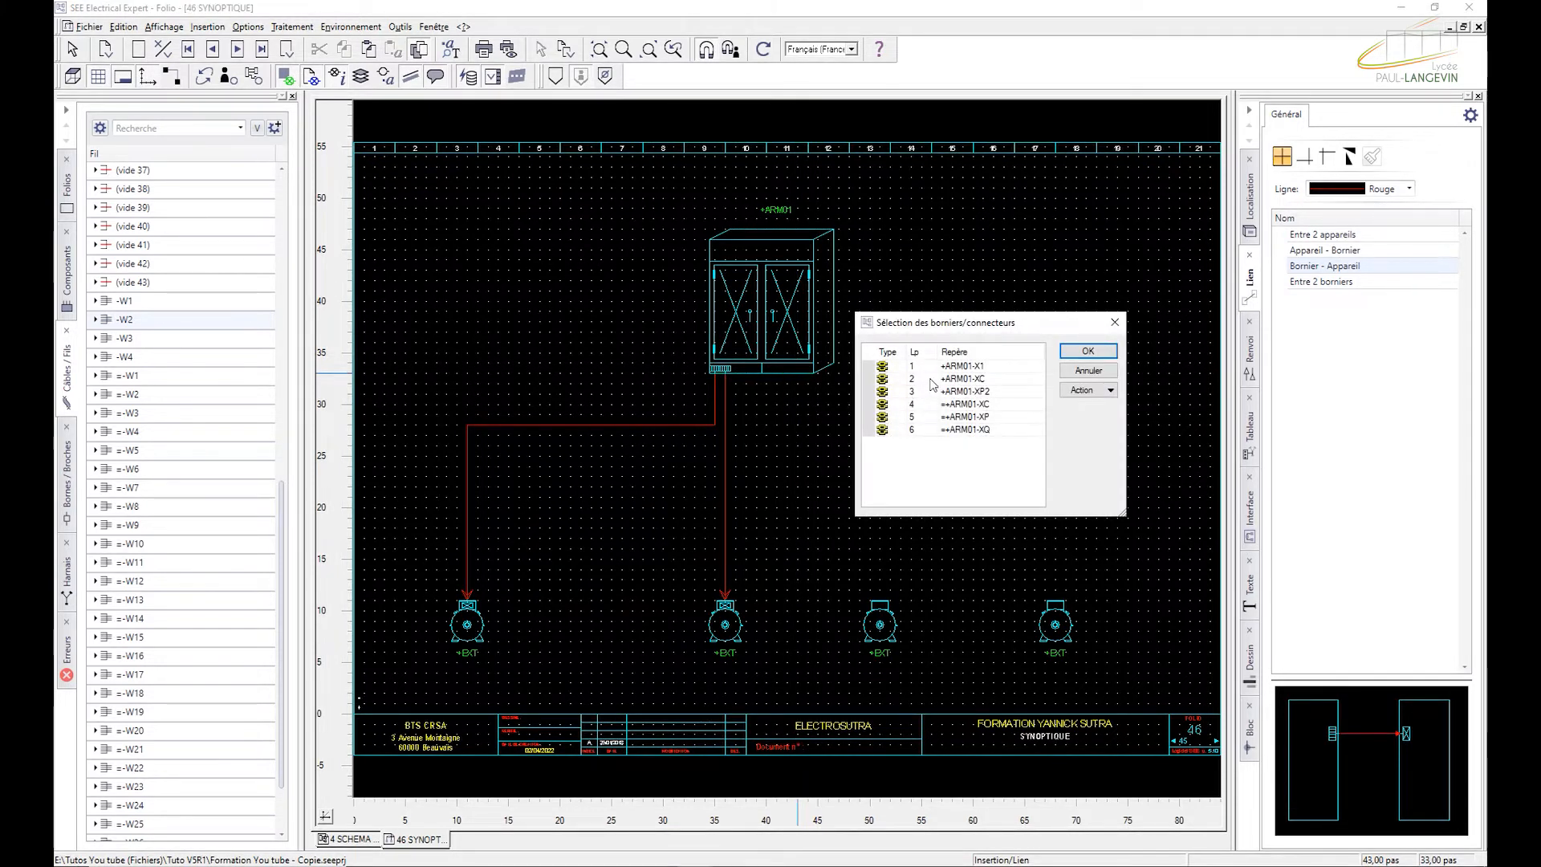
click(948, 368)
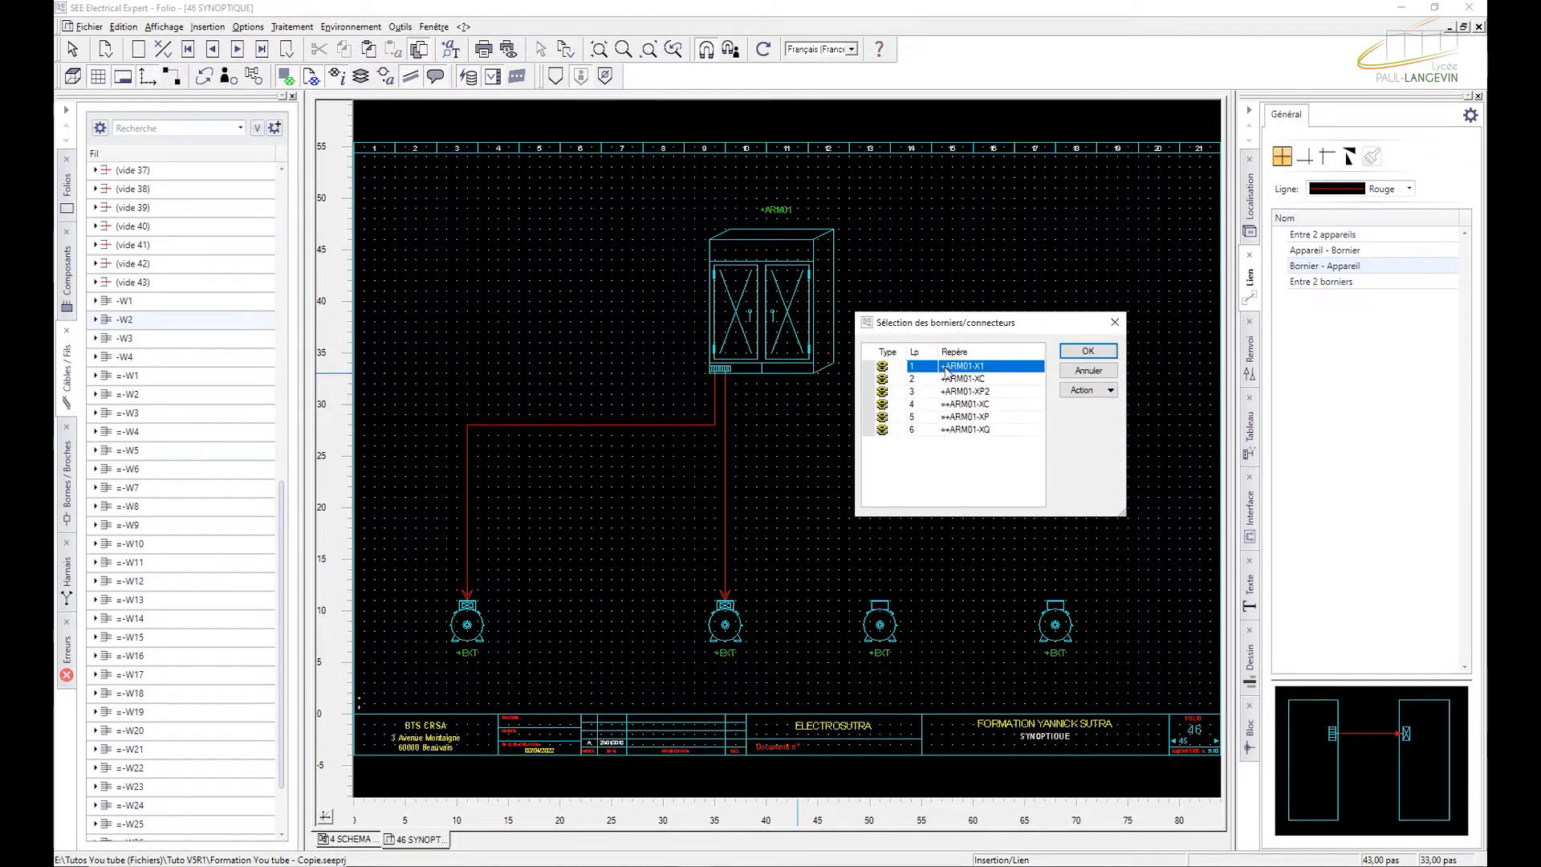
click(1085, 352)
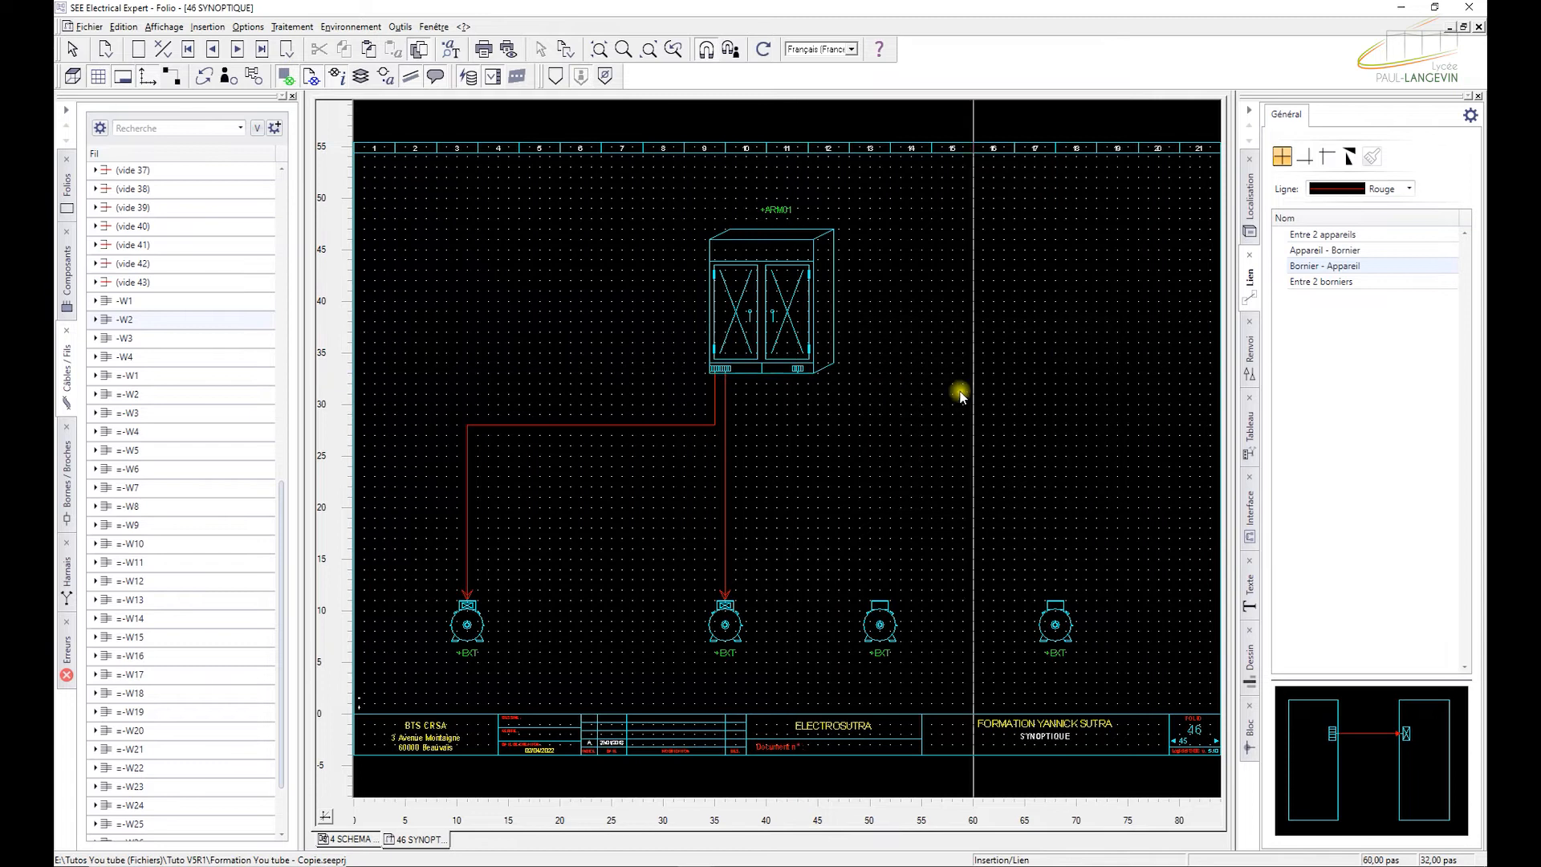
click(797, 517)
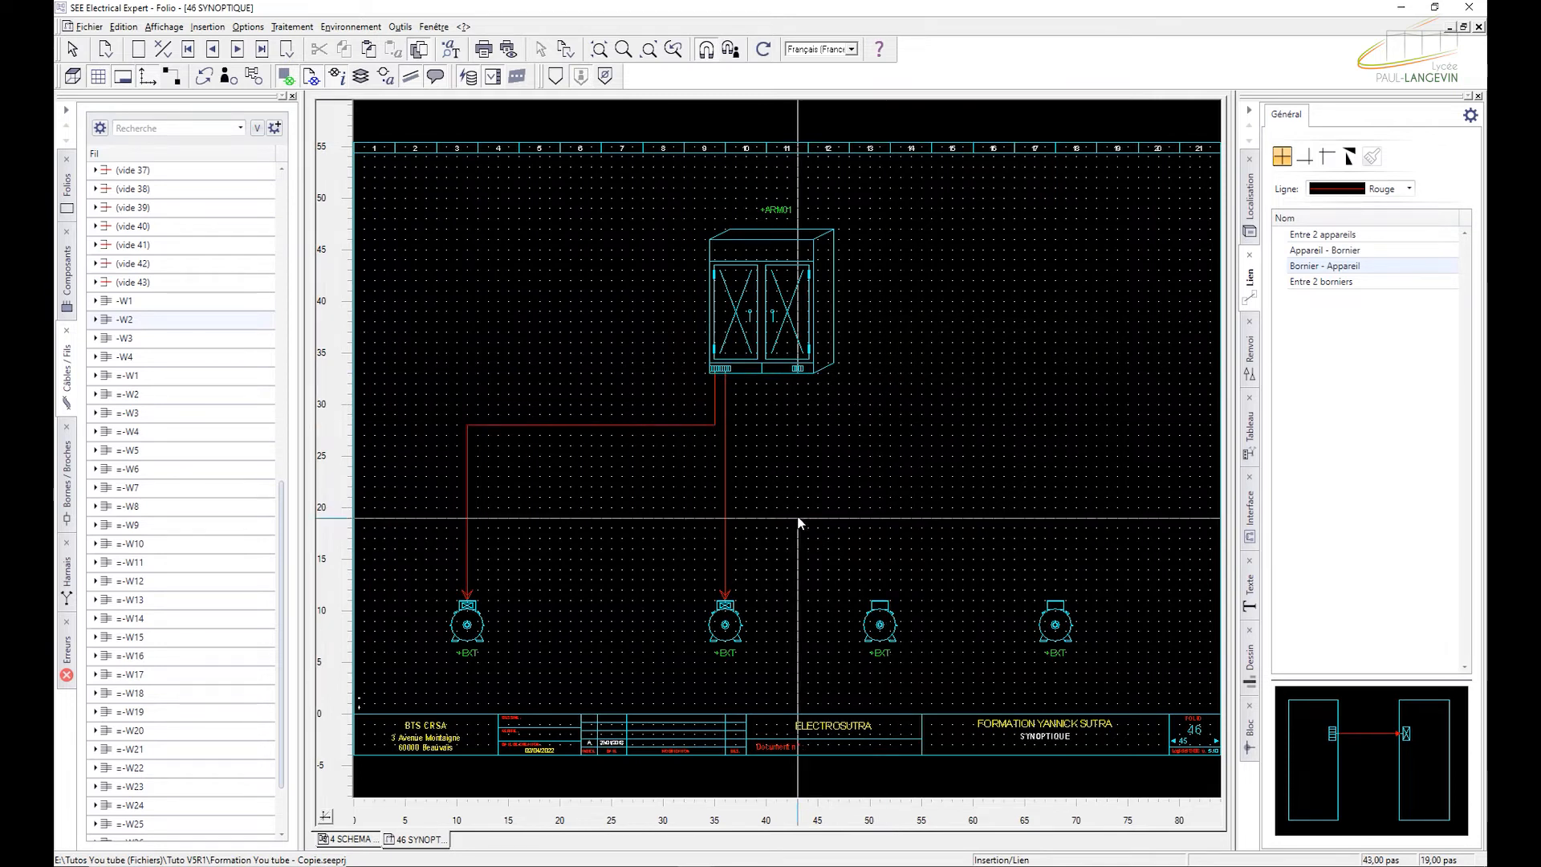
click(880, 518)
click(880, 607)
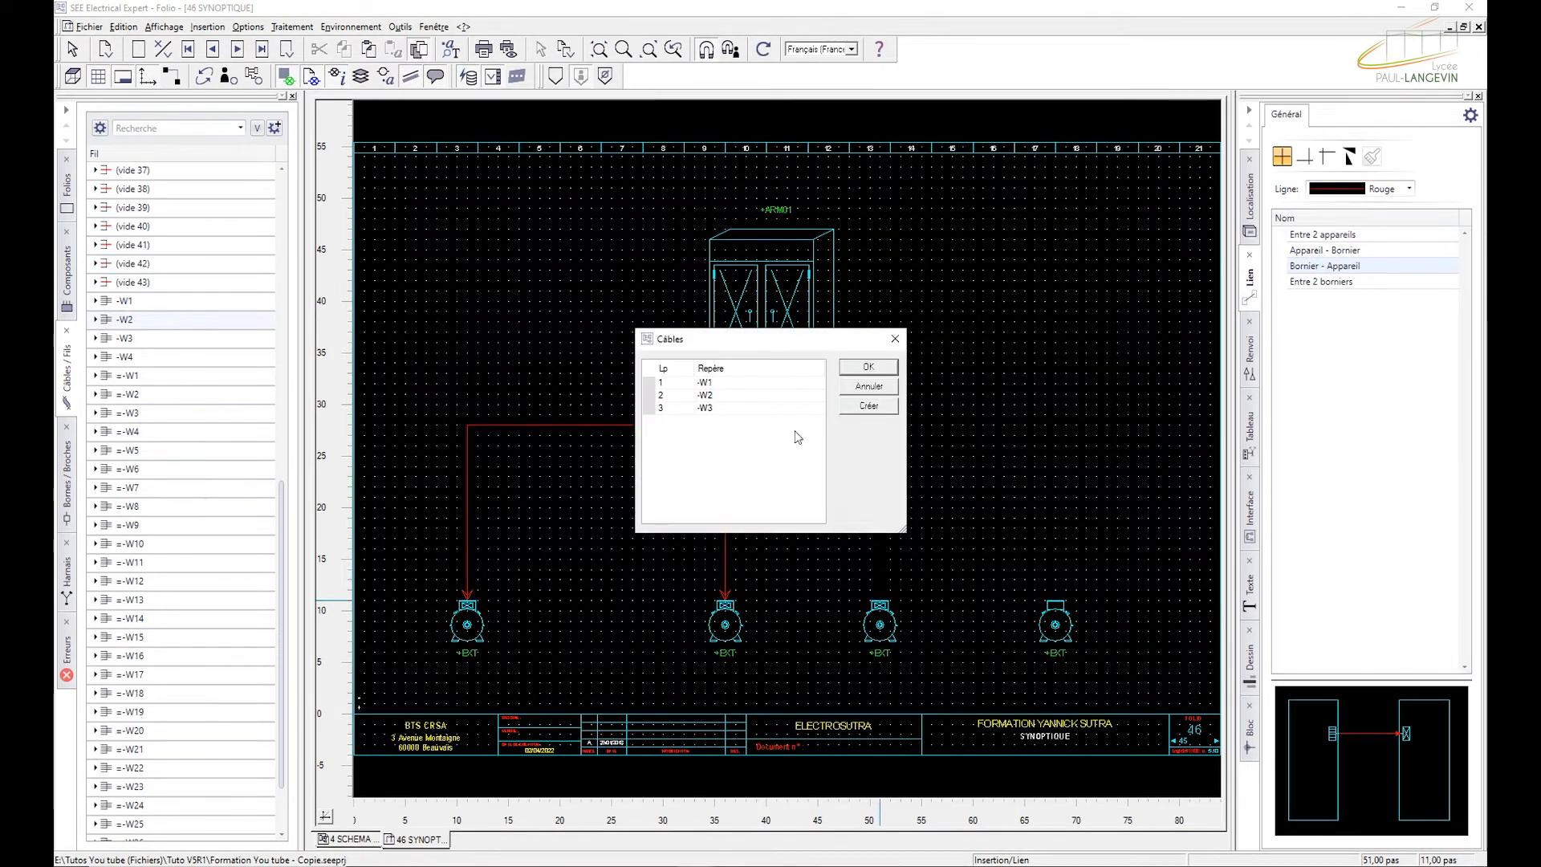
click(706, 407)
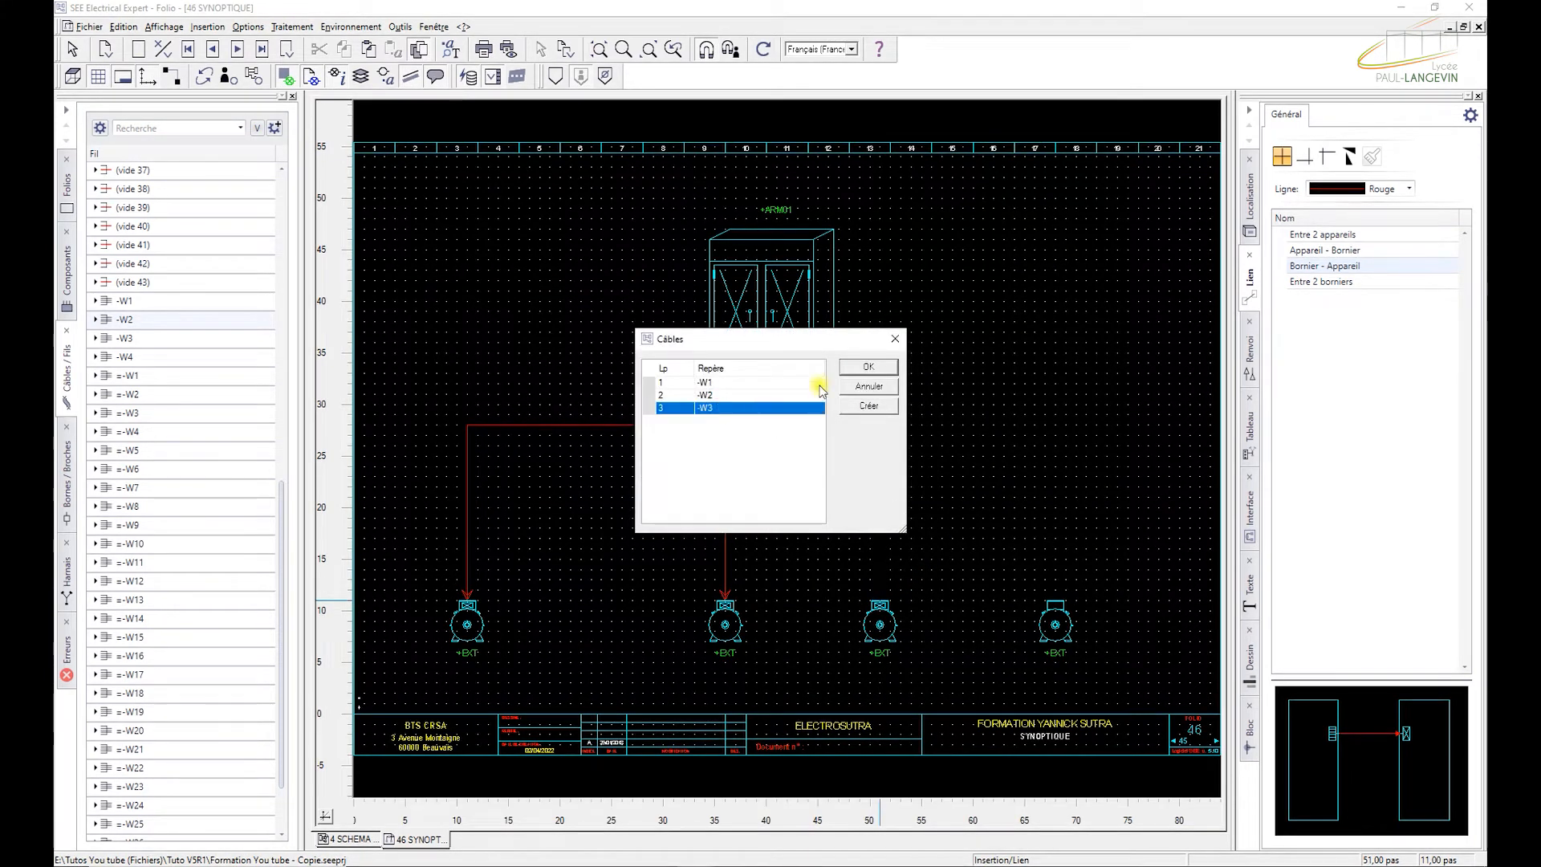
click(868, 366)
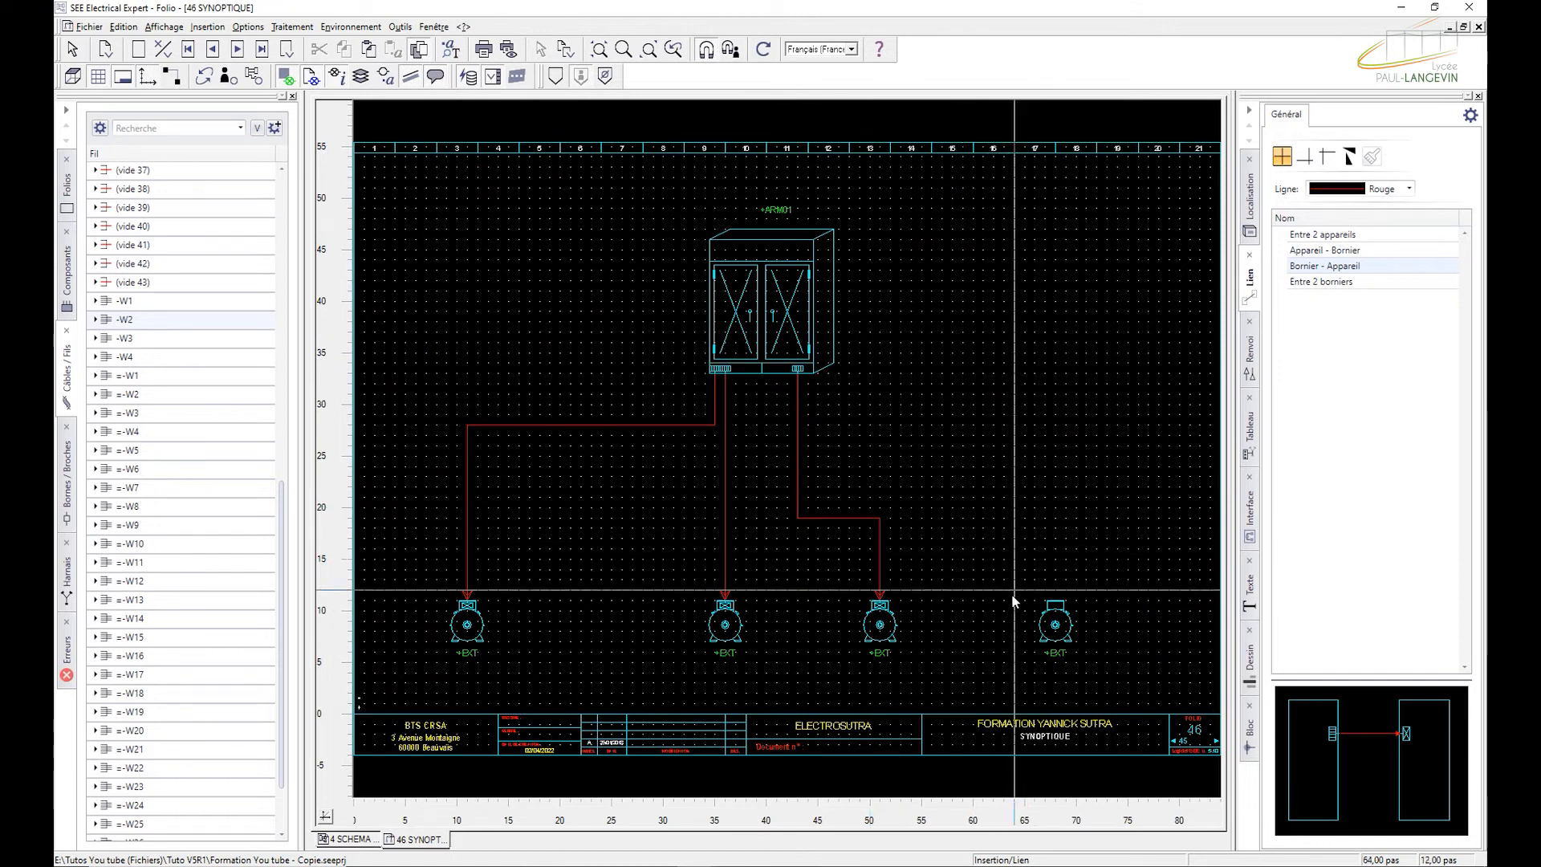
Step: Draw a right-angled link from terminal strip +ARM01-XP2 at the cabinet's lower right to the rightmost motor and assign cable -W4
click(801, 370)
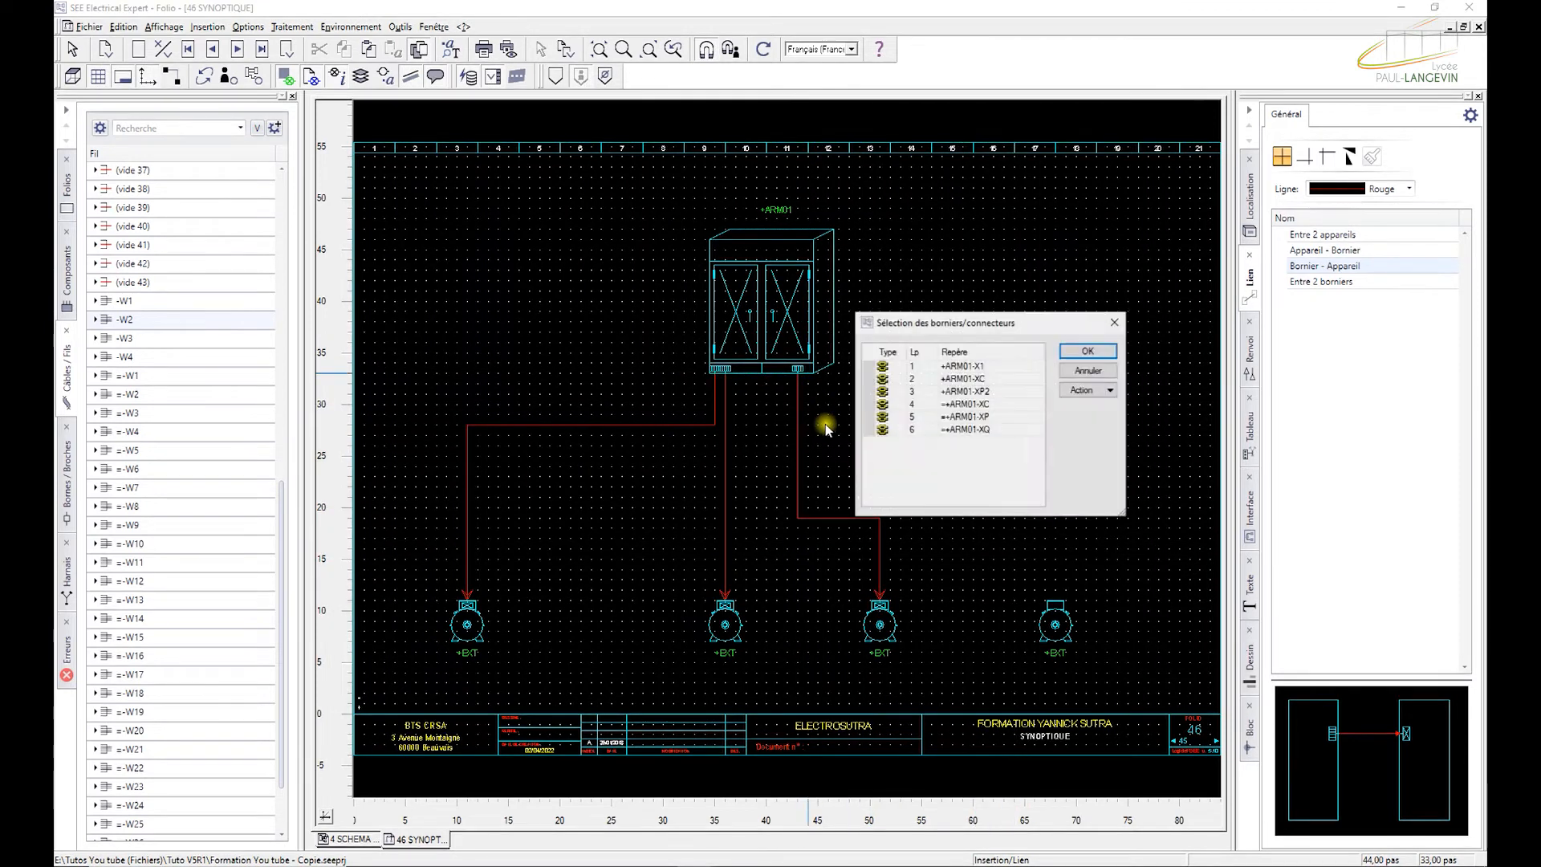
click(981, 393)
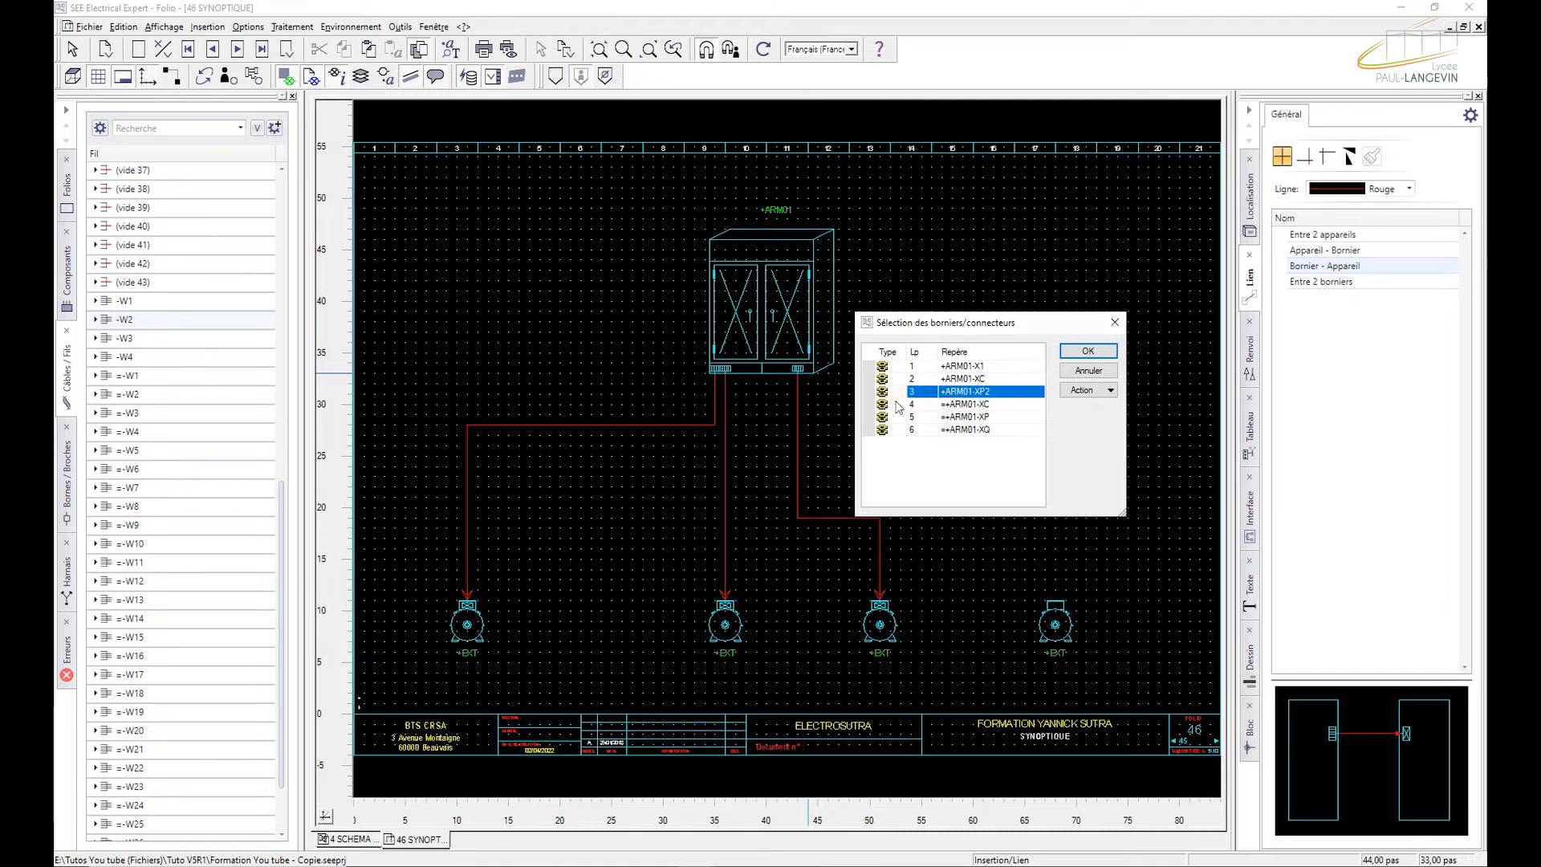
click(1080, 353)
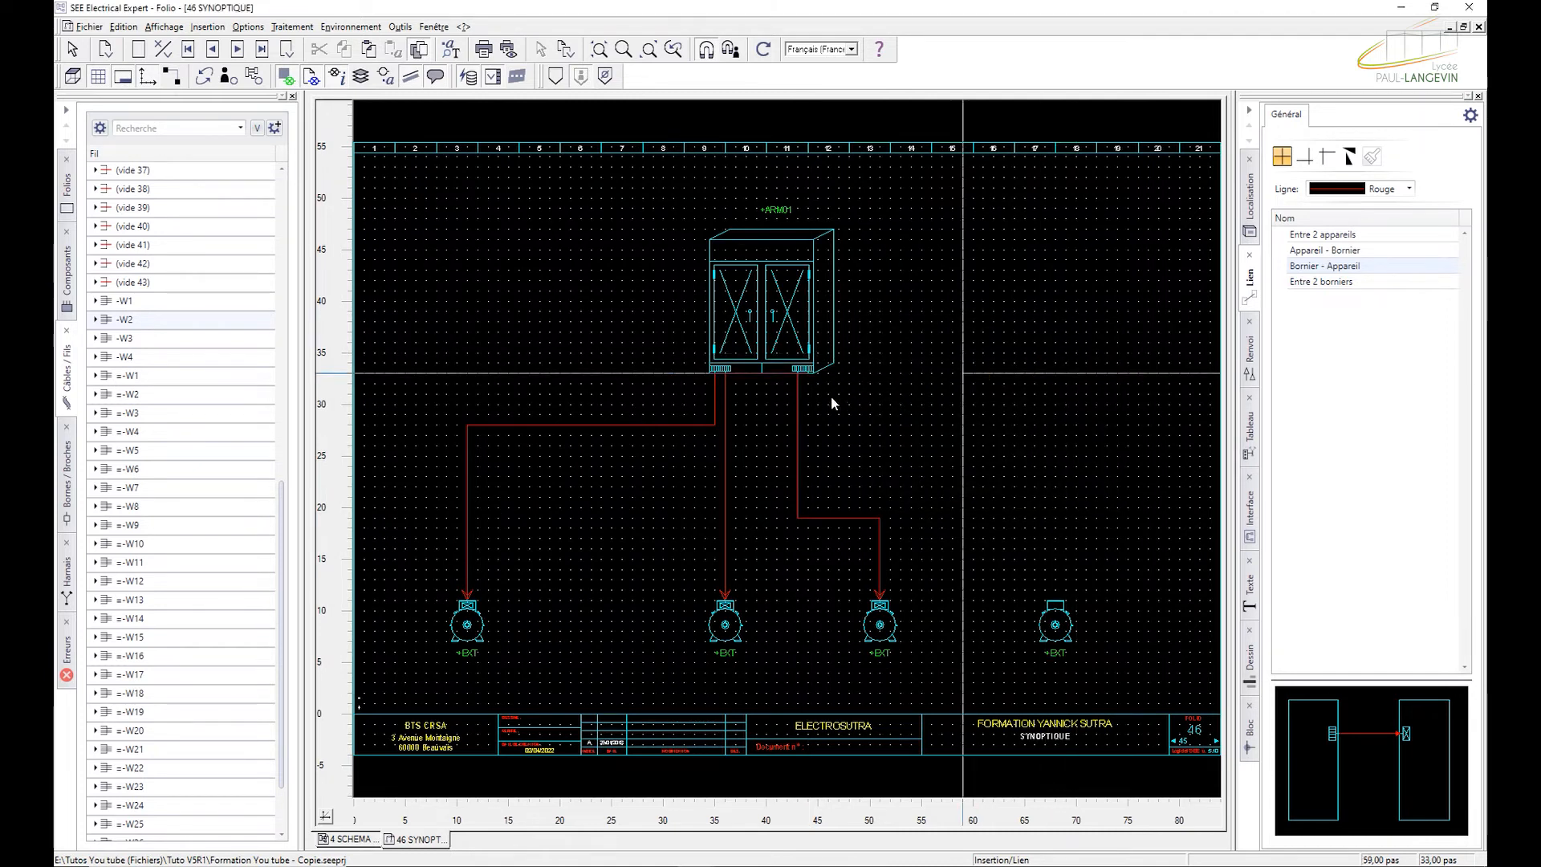
click(809, 426)
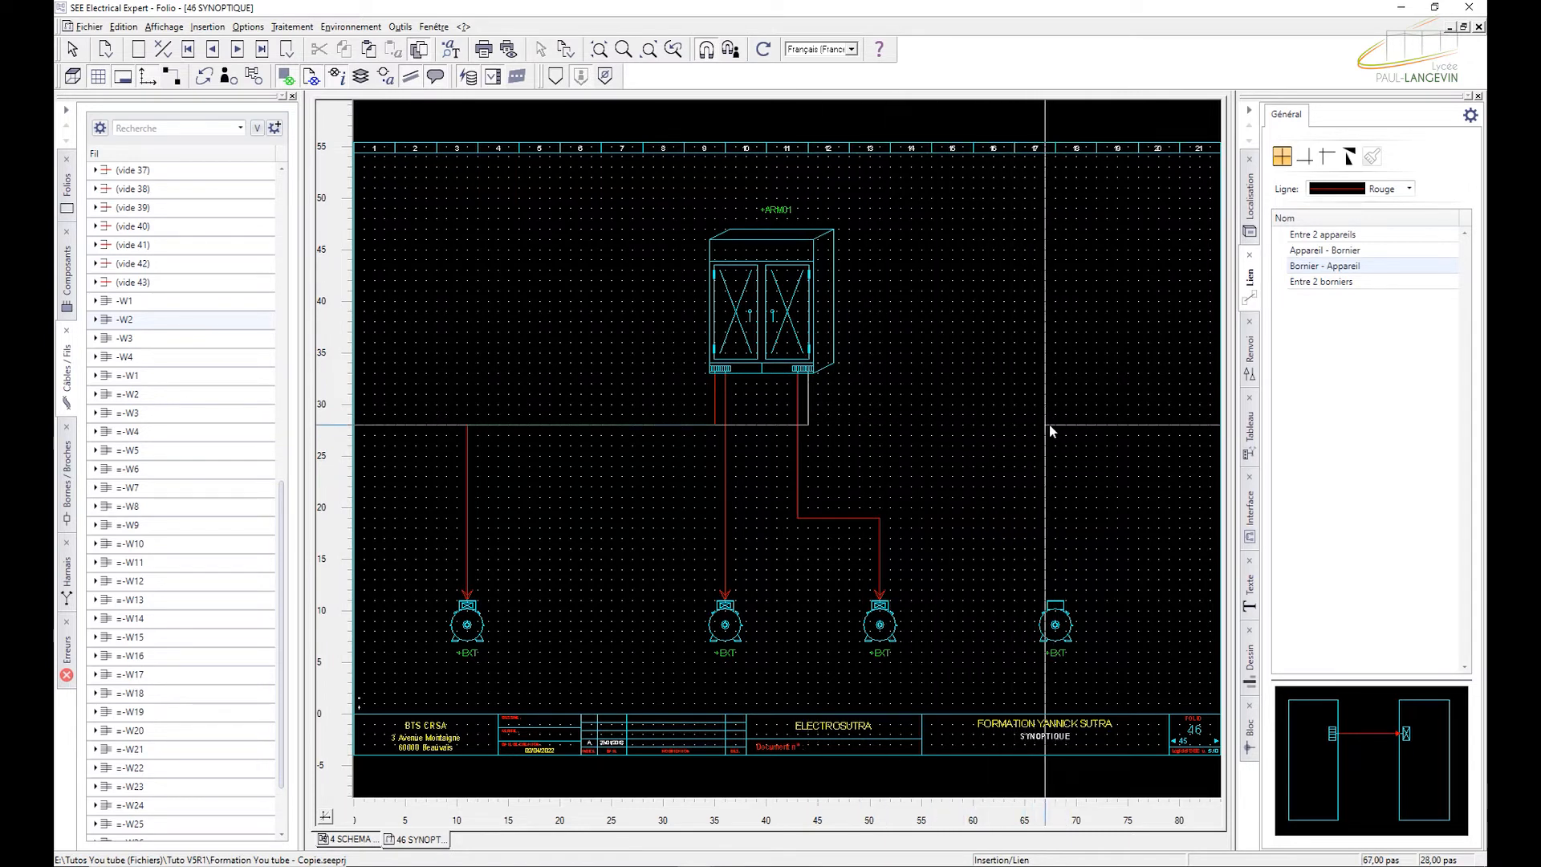
click(1056, 601)
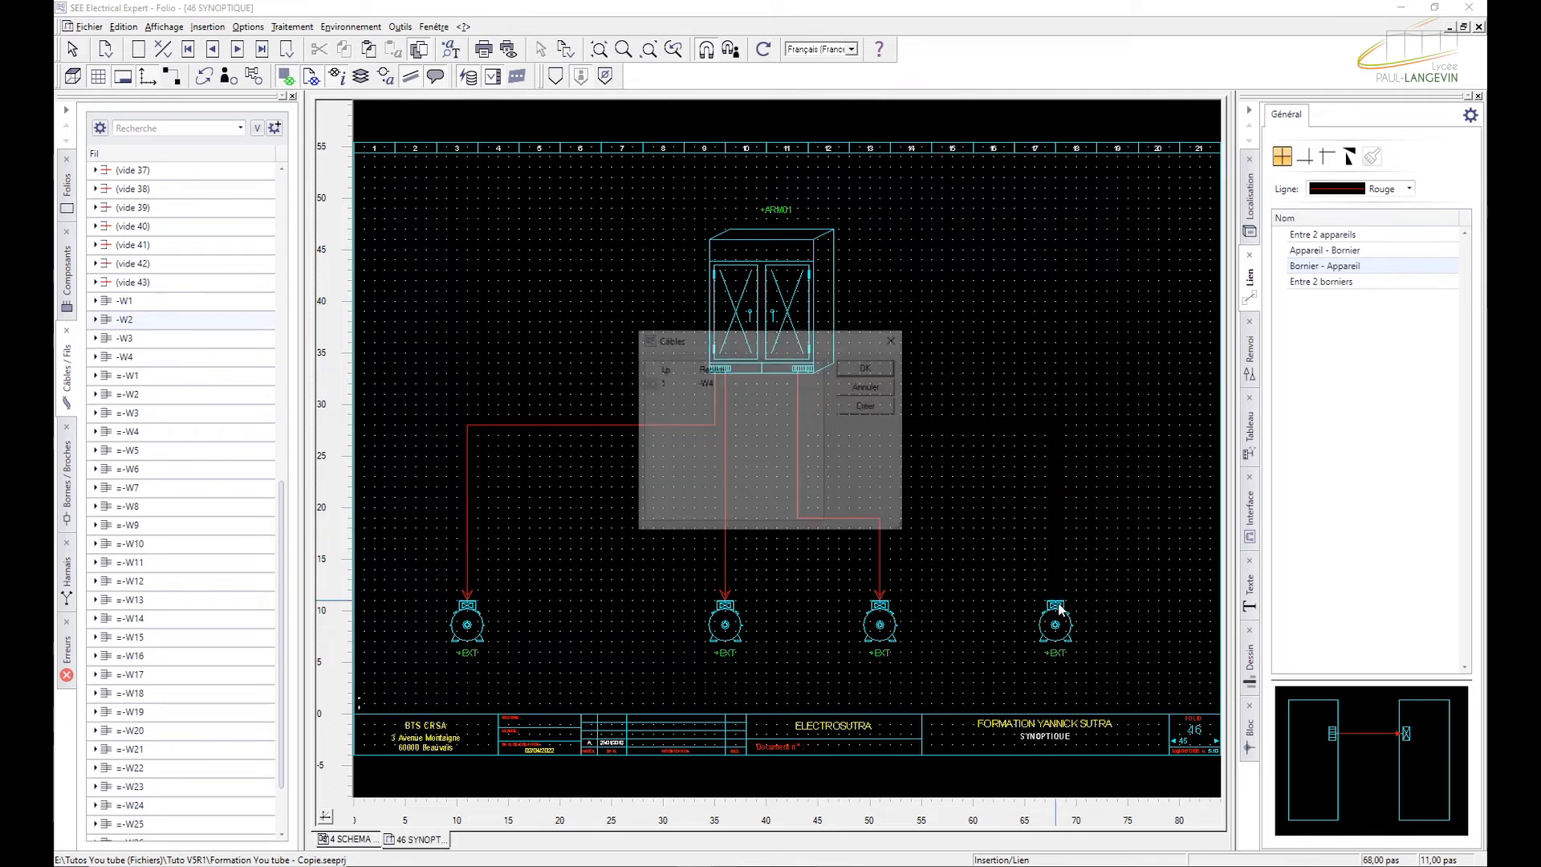
click(710, 383)
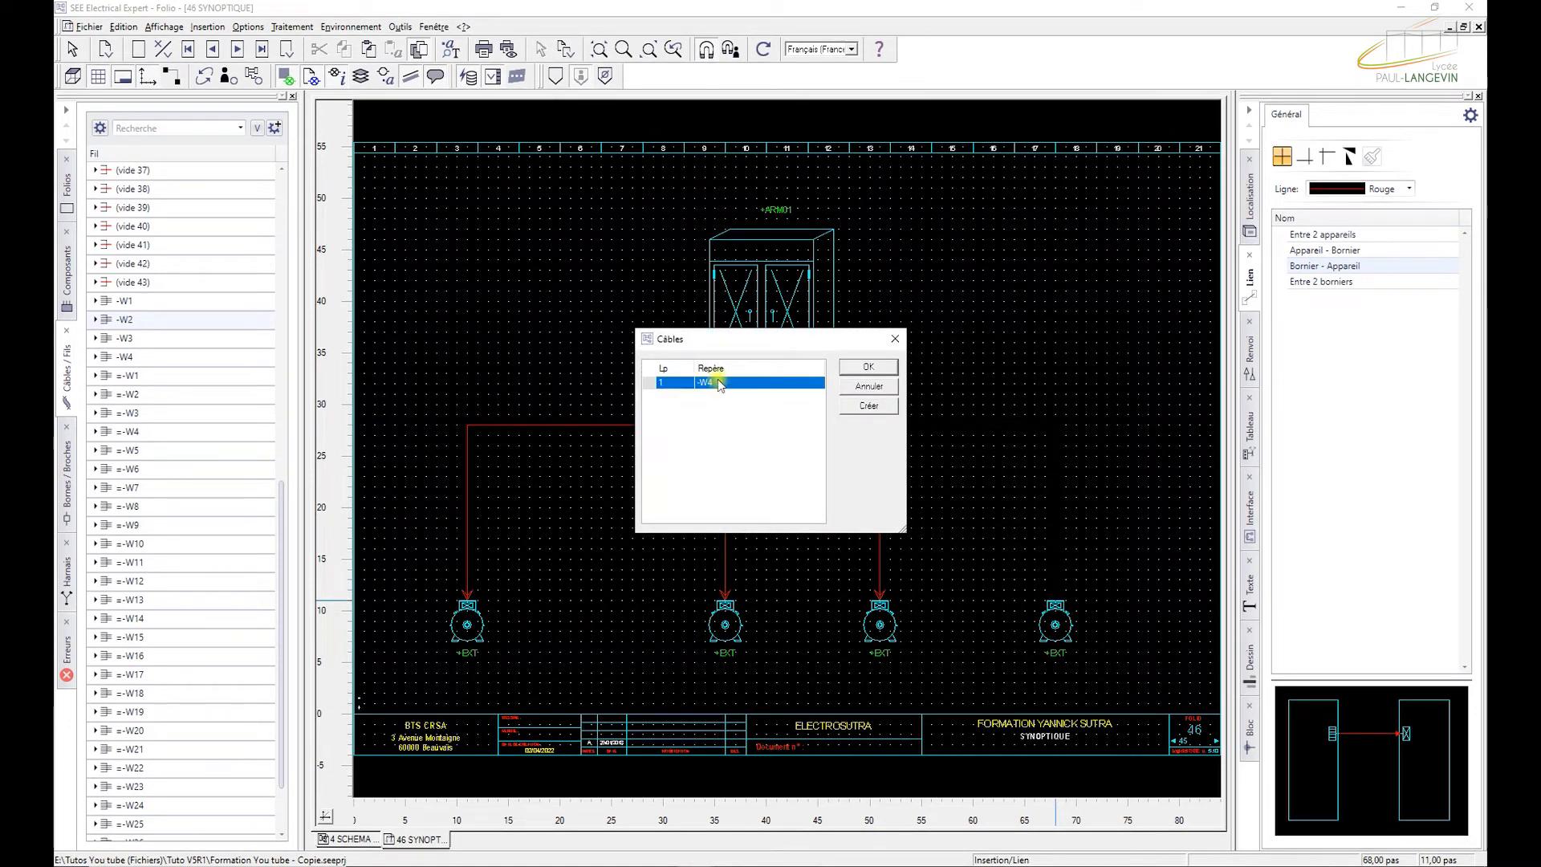
click(860, 367)
key(Escape)
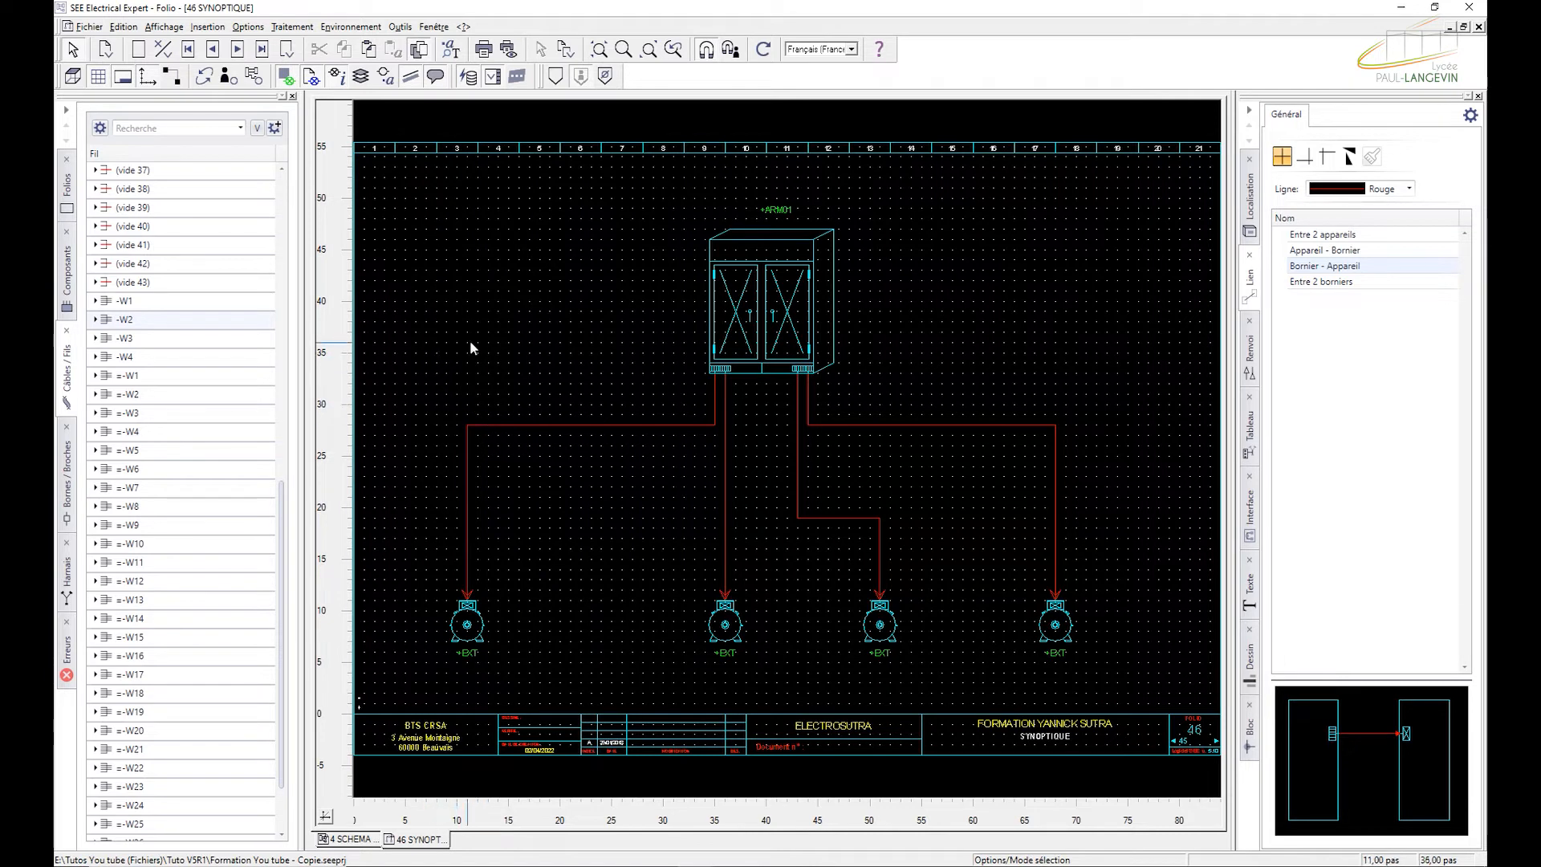
Step: Insert a cable table for the leftmost motor's link and place it above the link's horizontal section
right_click(484, 424)
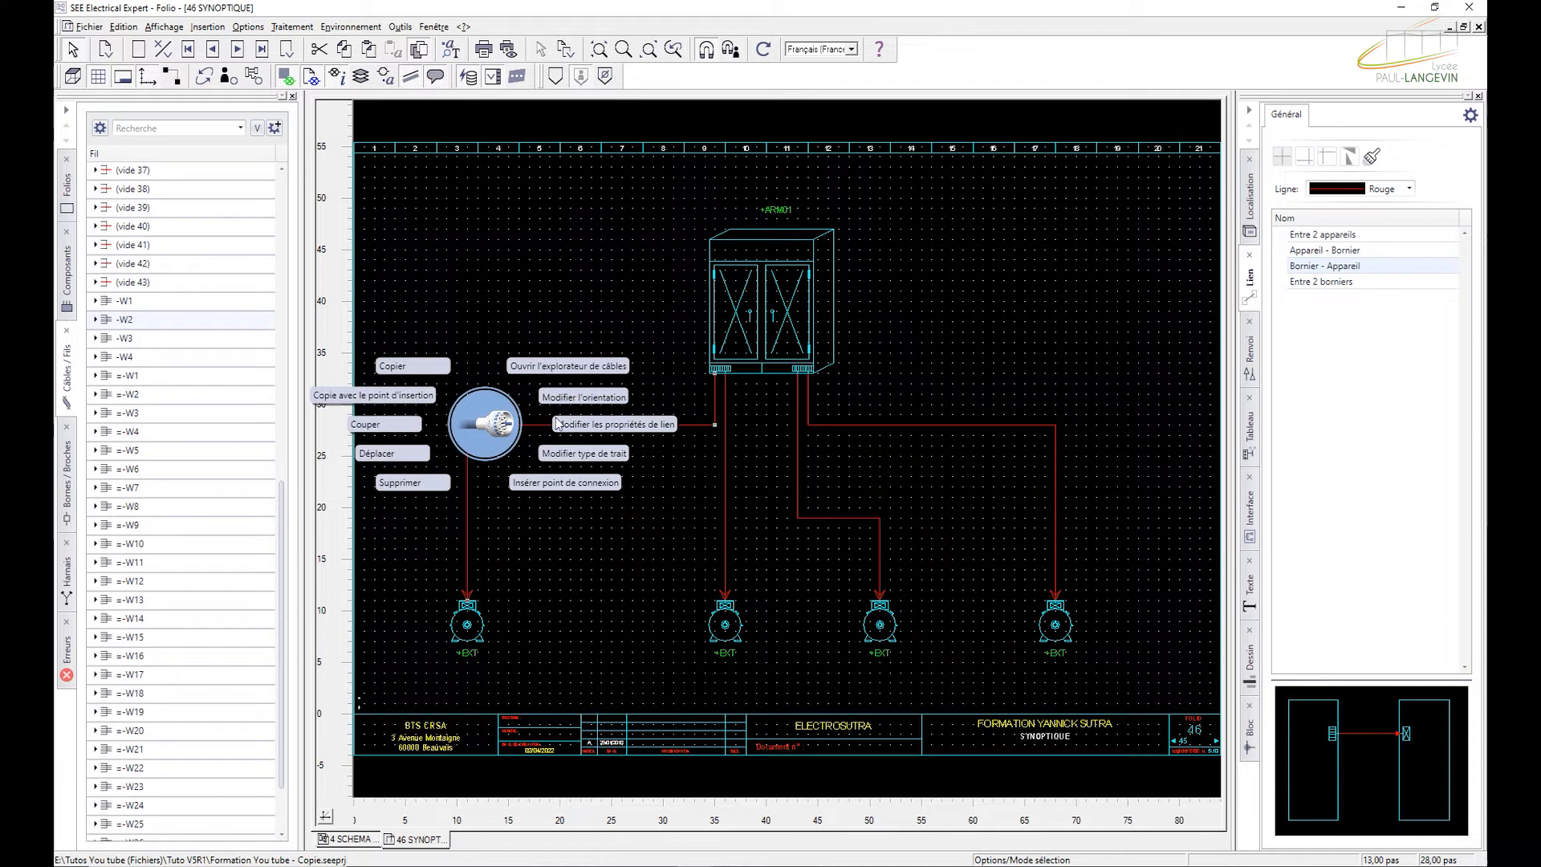
click(500, 431)
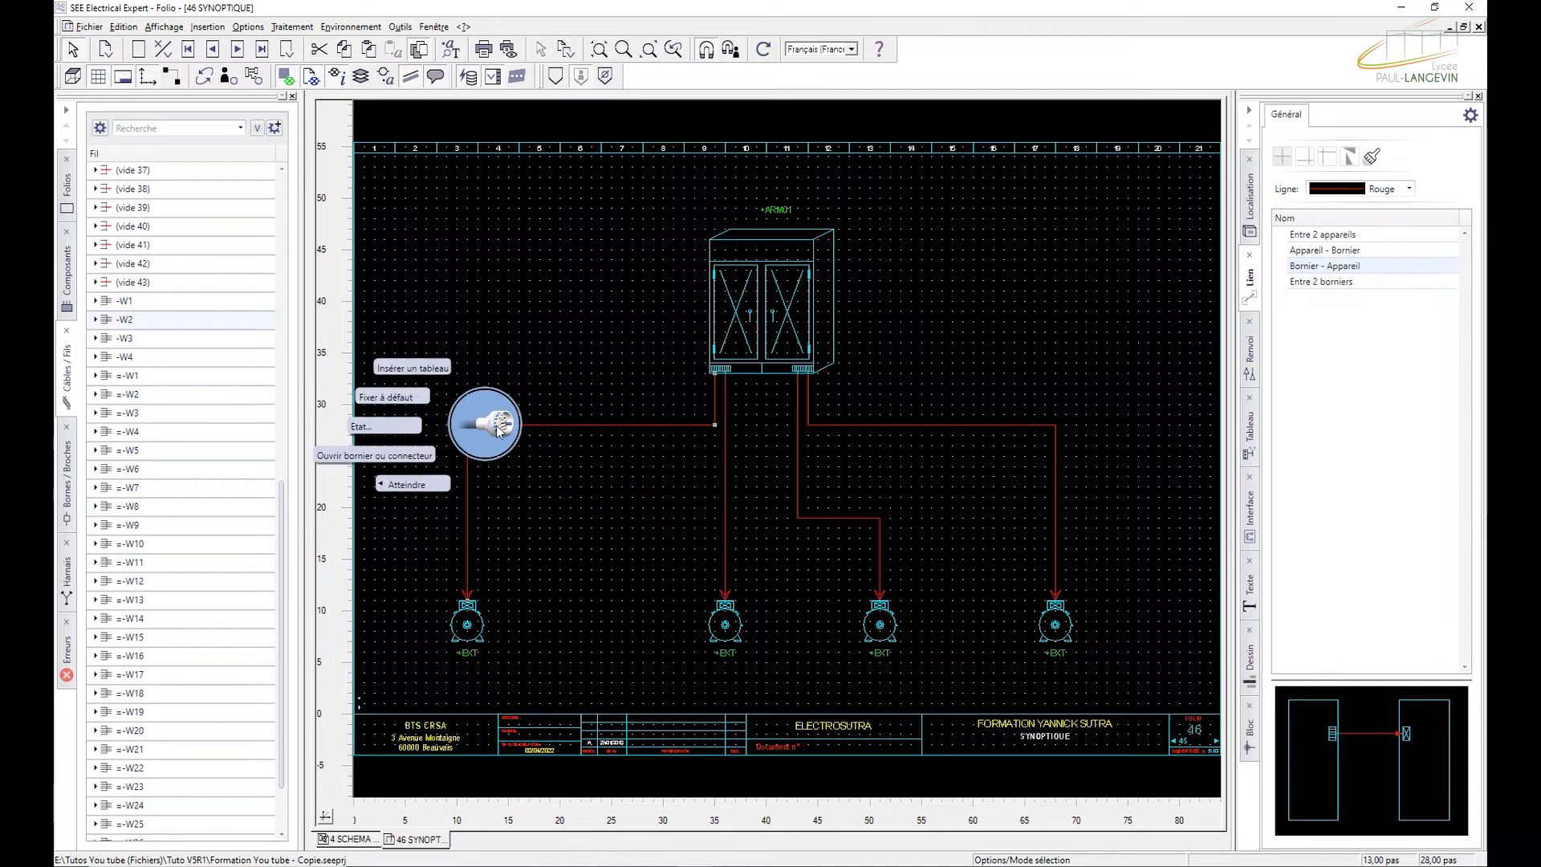
click(433, 370)
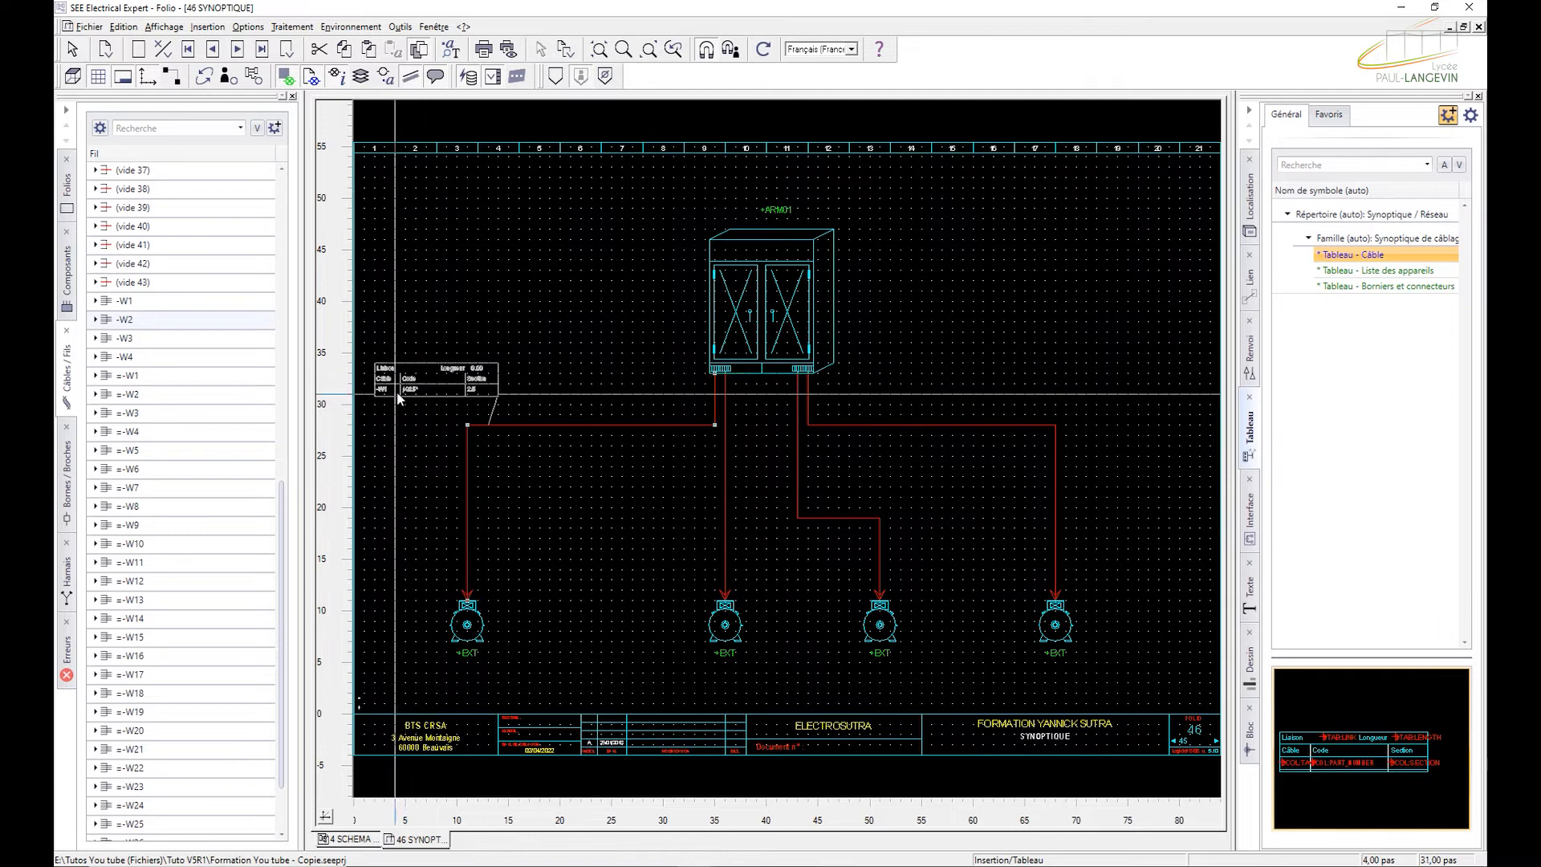
click(403, 390)
Step: Insert a cable table for the second motor's vertical link and place it to the left of the link
click(727, 507)
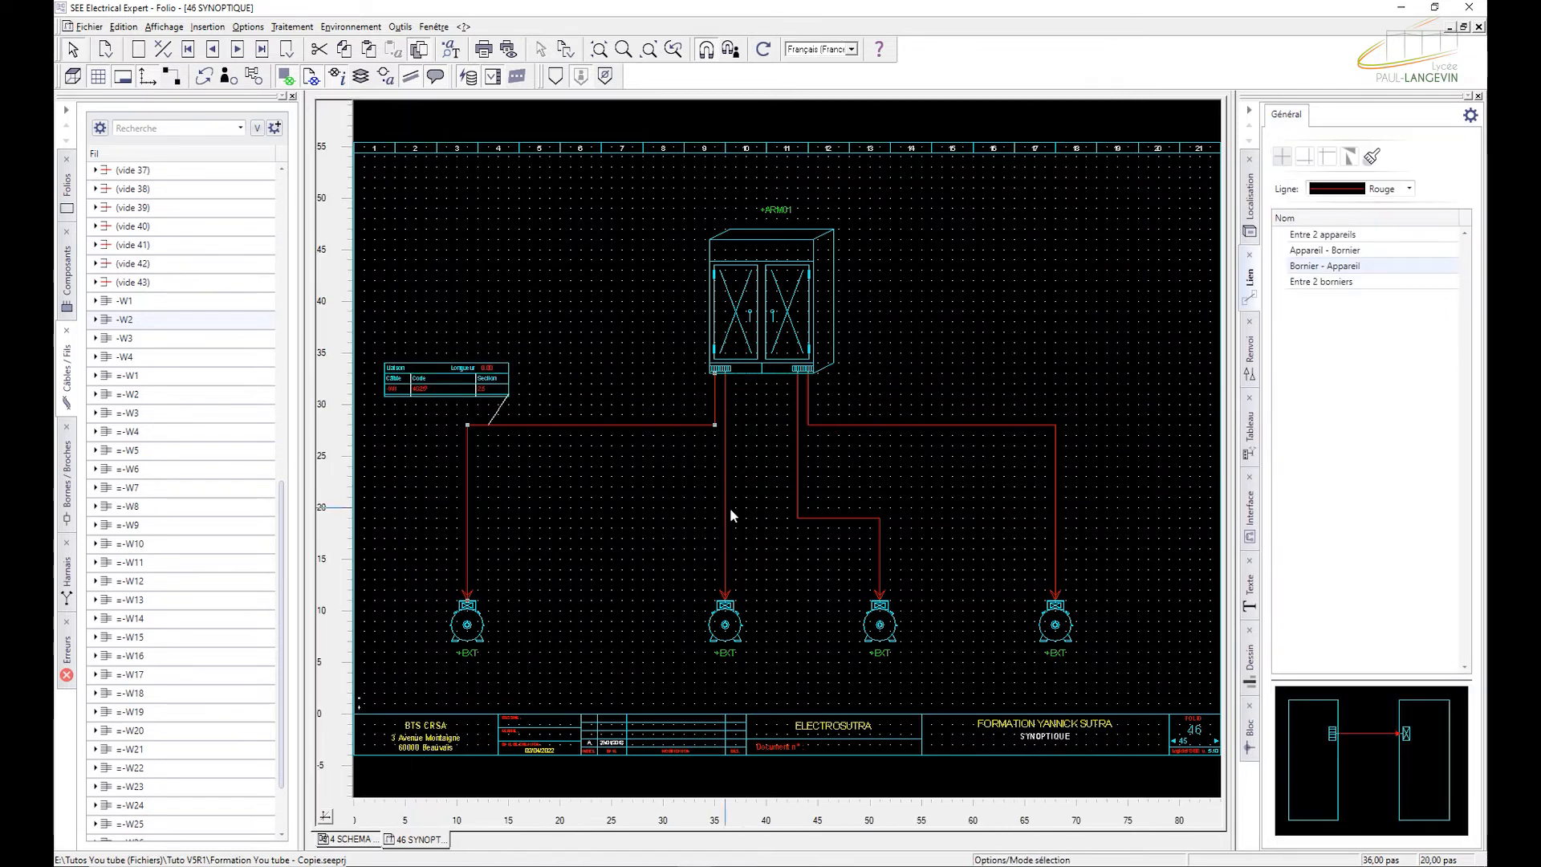
right_click(726, 507)
click(725, 507)
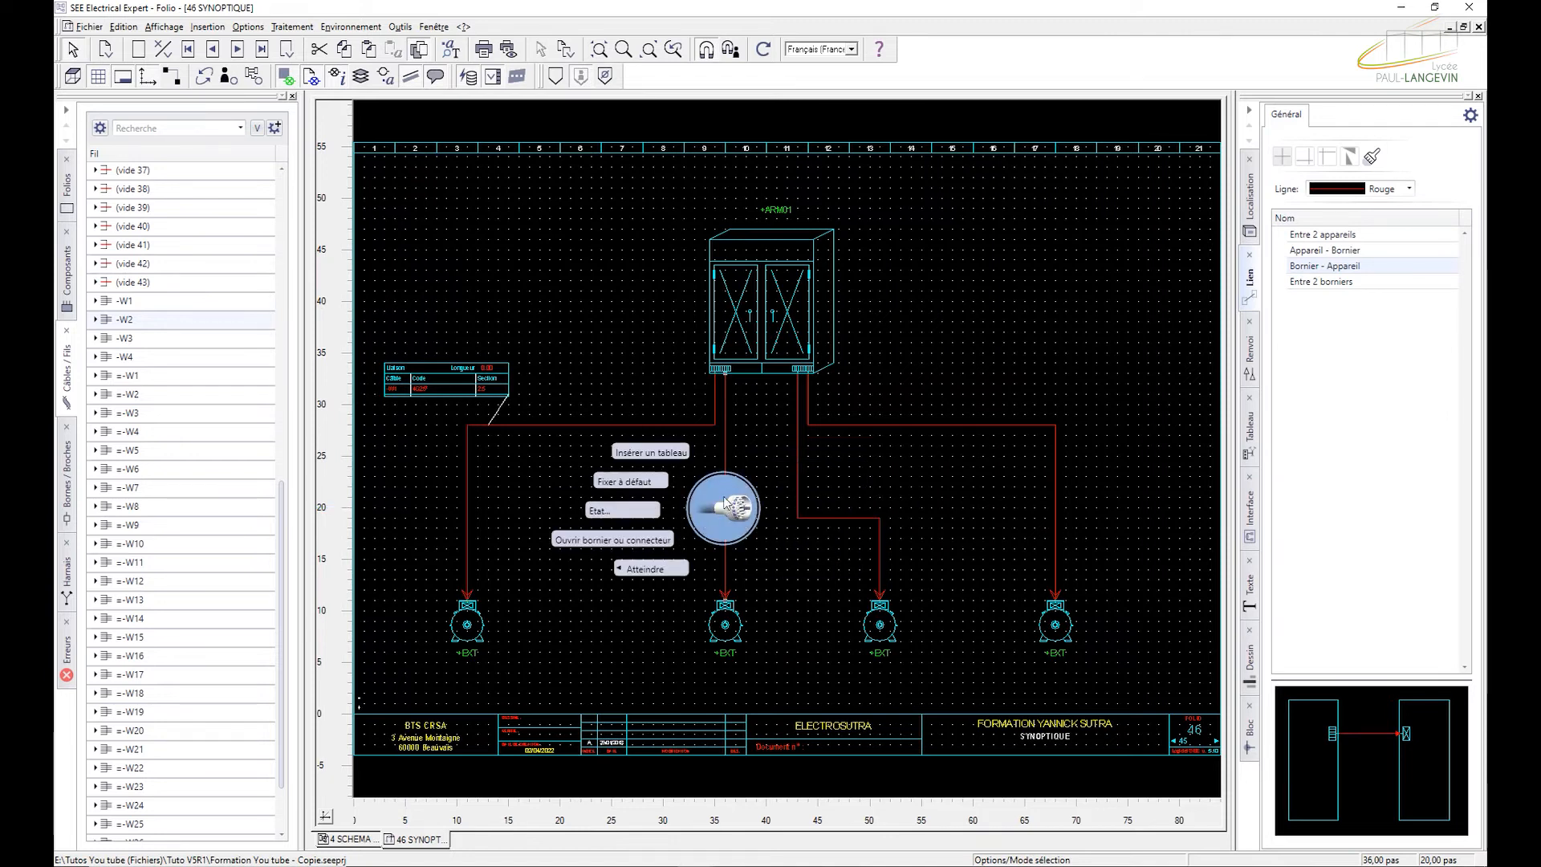
click(650, 459)
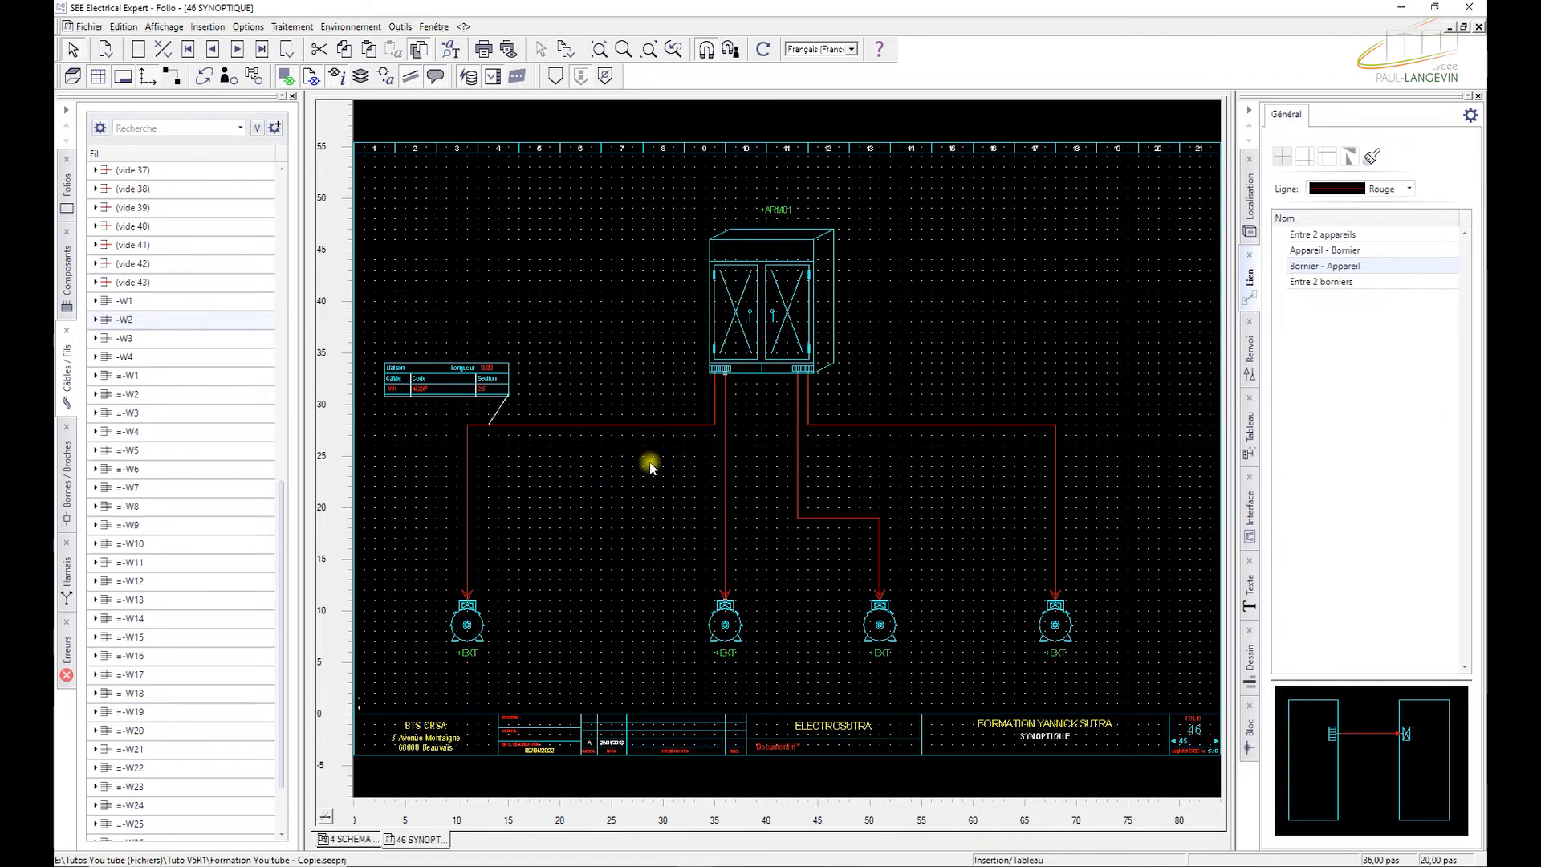
click(605, 496)
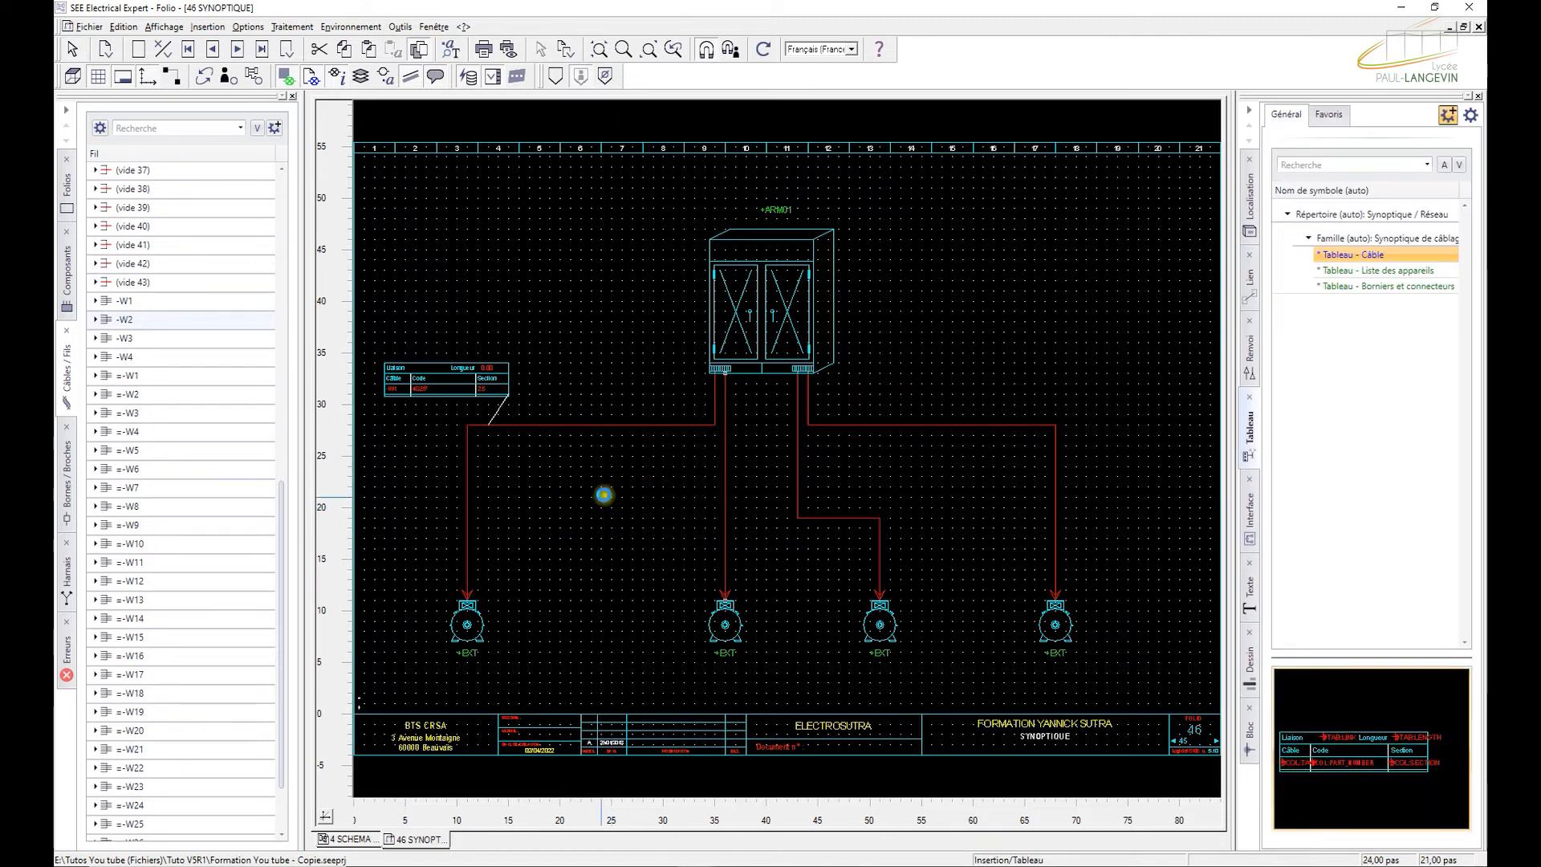
click(801, 506)
right_click(801, 505)
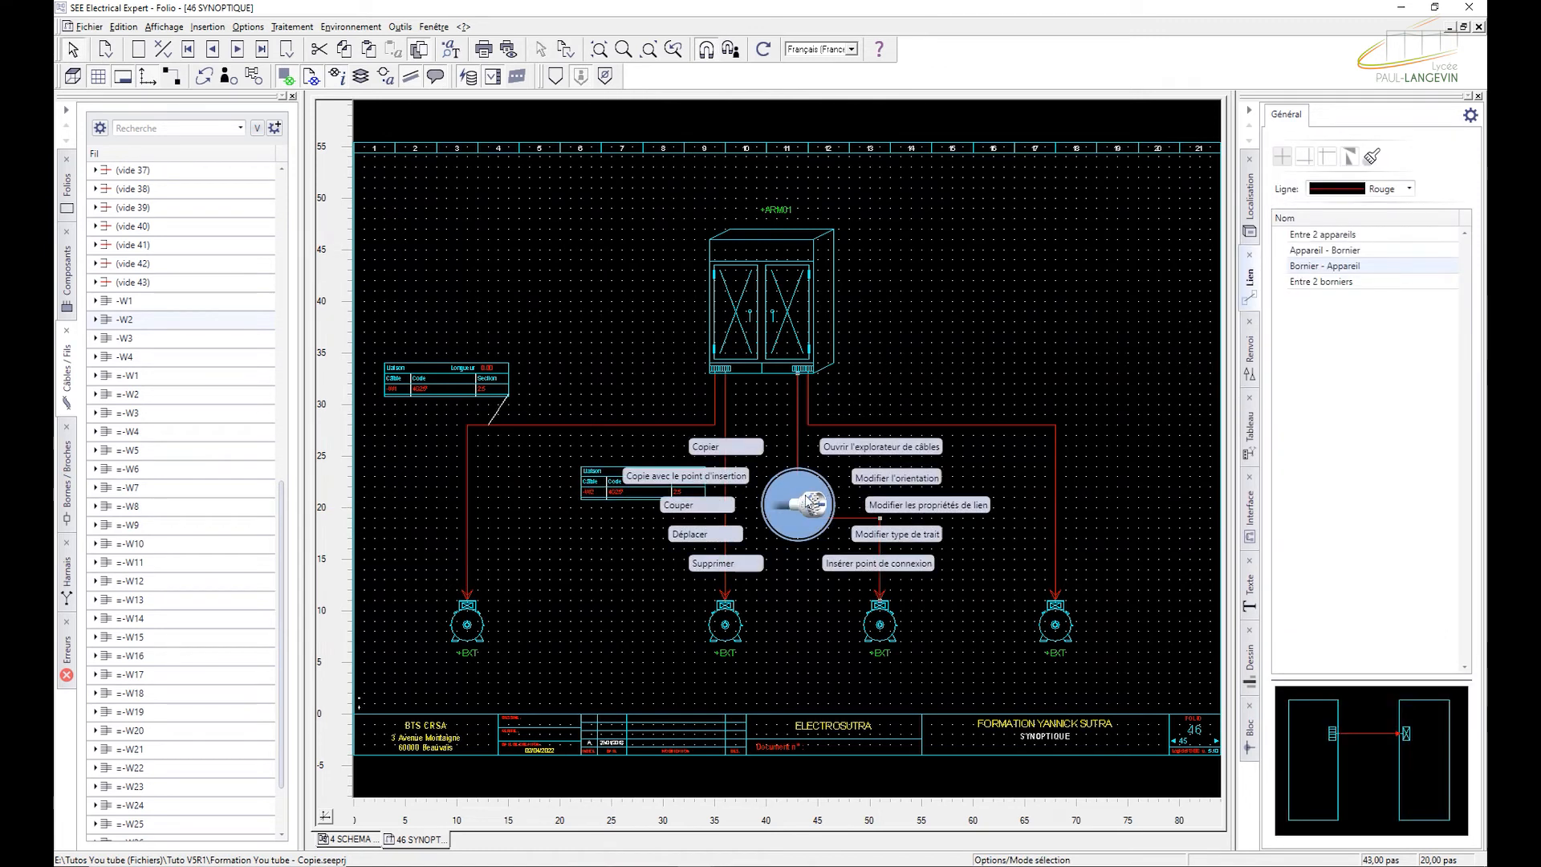
click(801, 504)
click(710, 446)
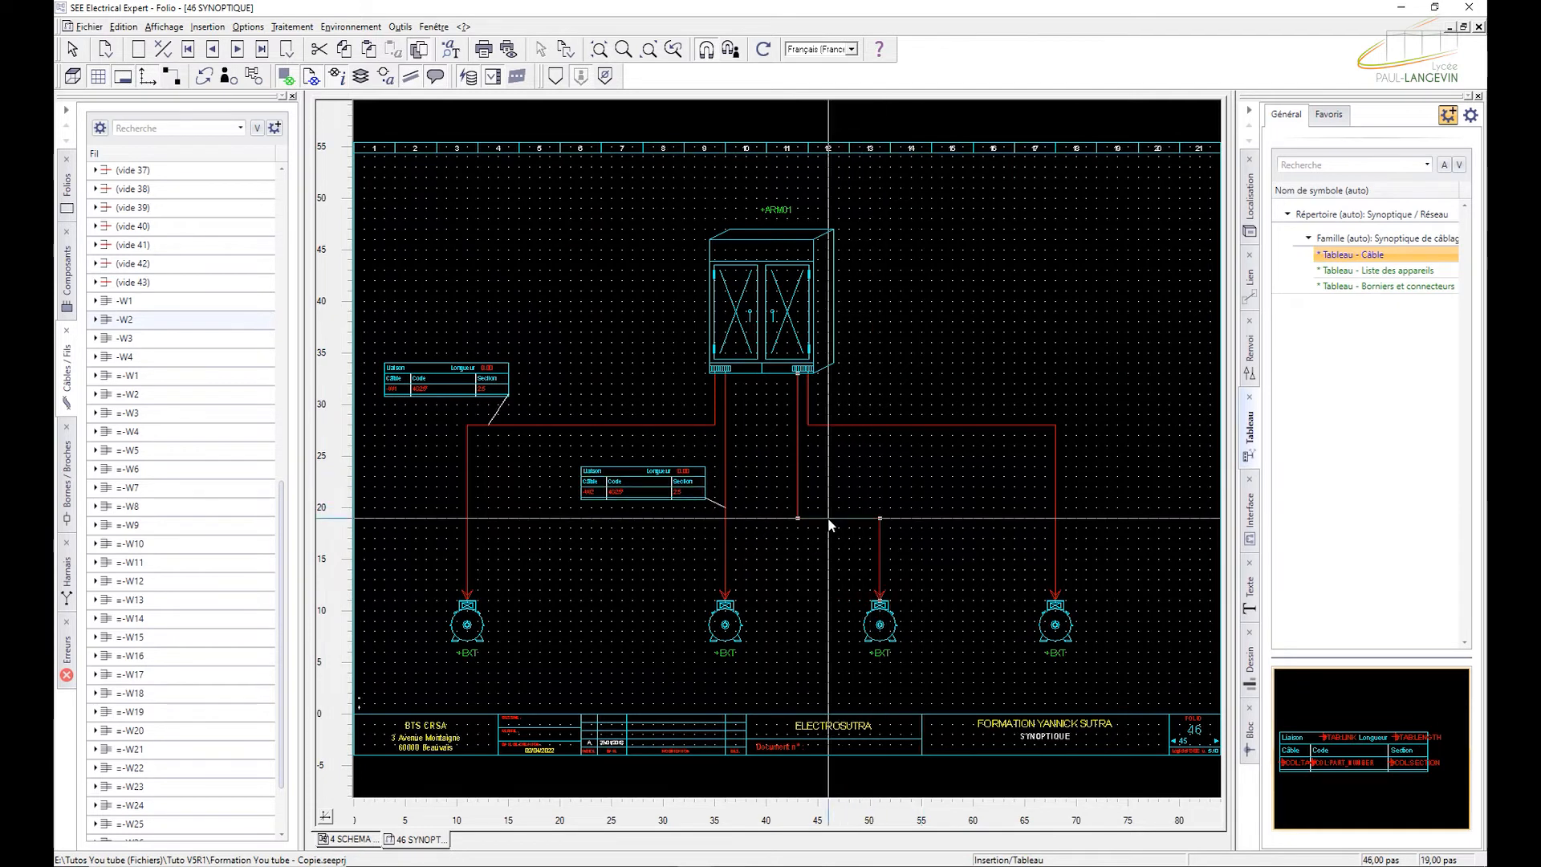
key(Escape)
Step: Insert a cable table anchored on the horizontal section of the third motor's link and place it just above that section
click(849, 518)
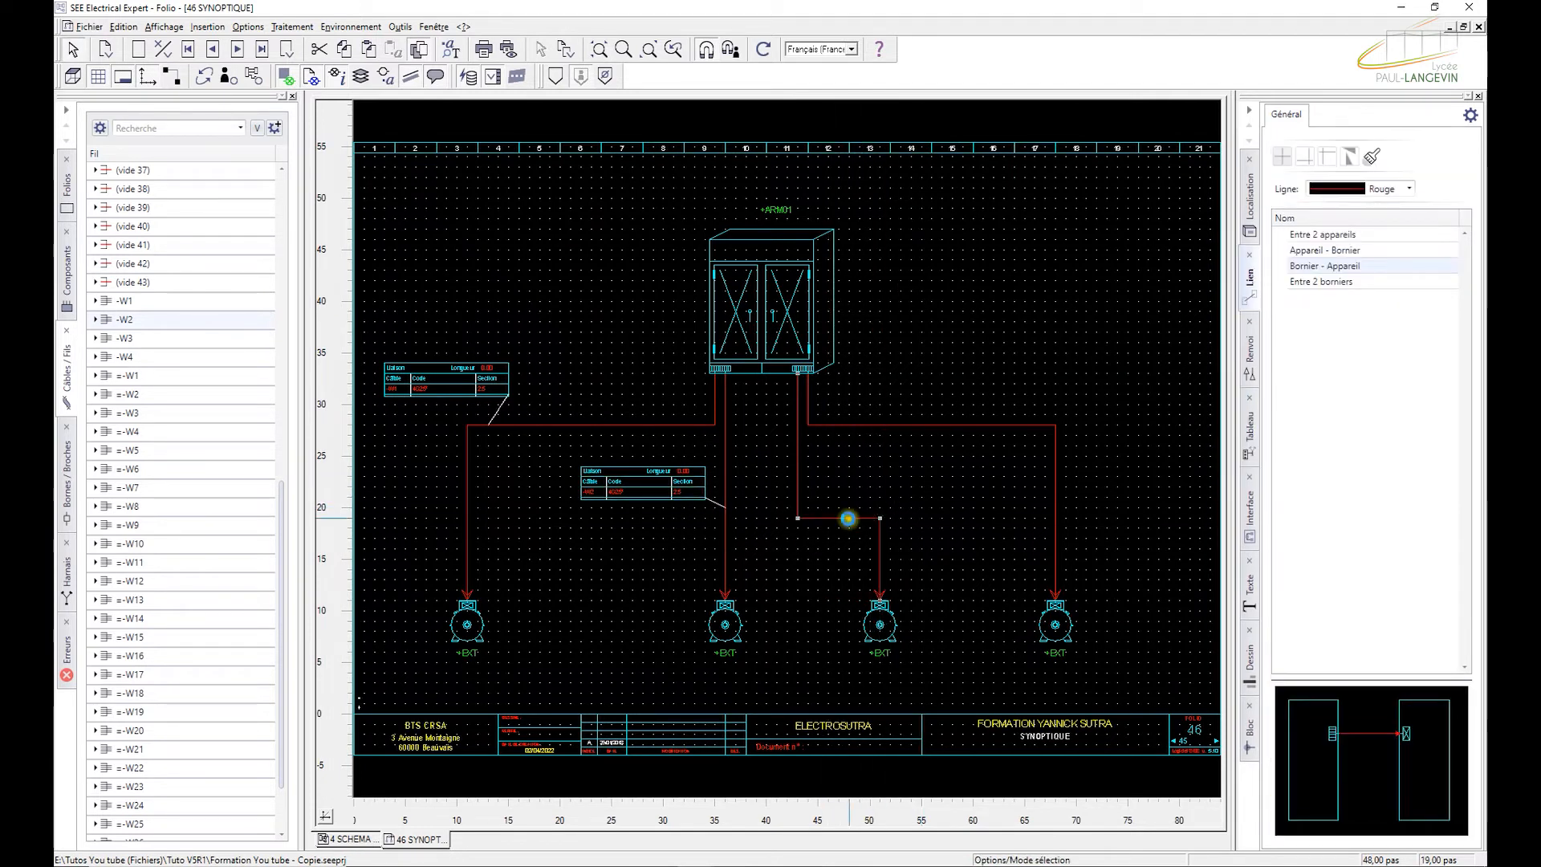
right_click(849, 519)
click(846, 518)
click(783, 464)
click(880, 466)
key(Escape)
click(945, 425)
right_click(945, 425)
click(944, 424)
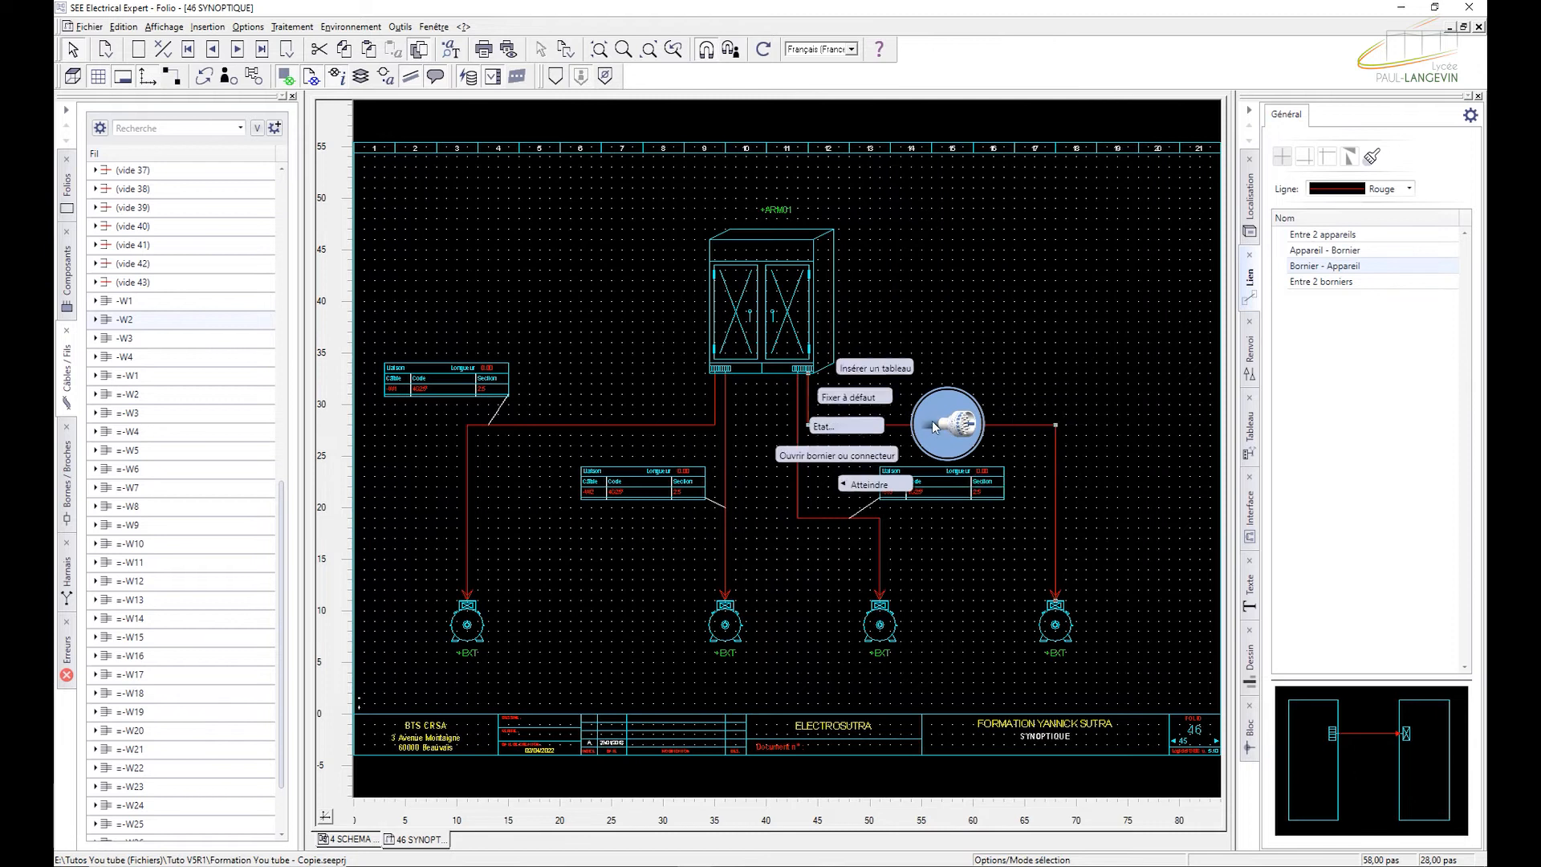
click(886, 371)
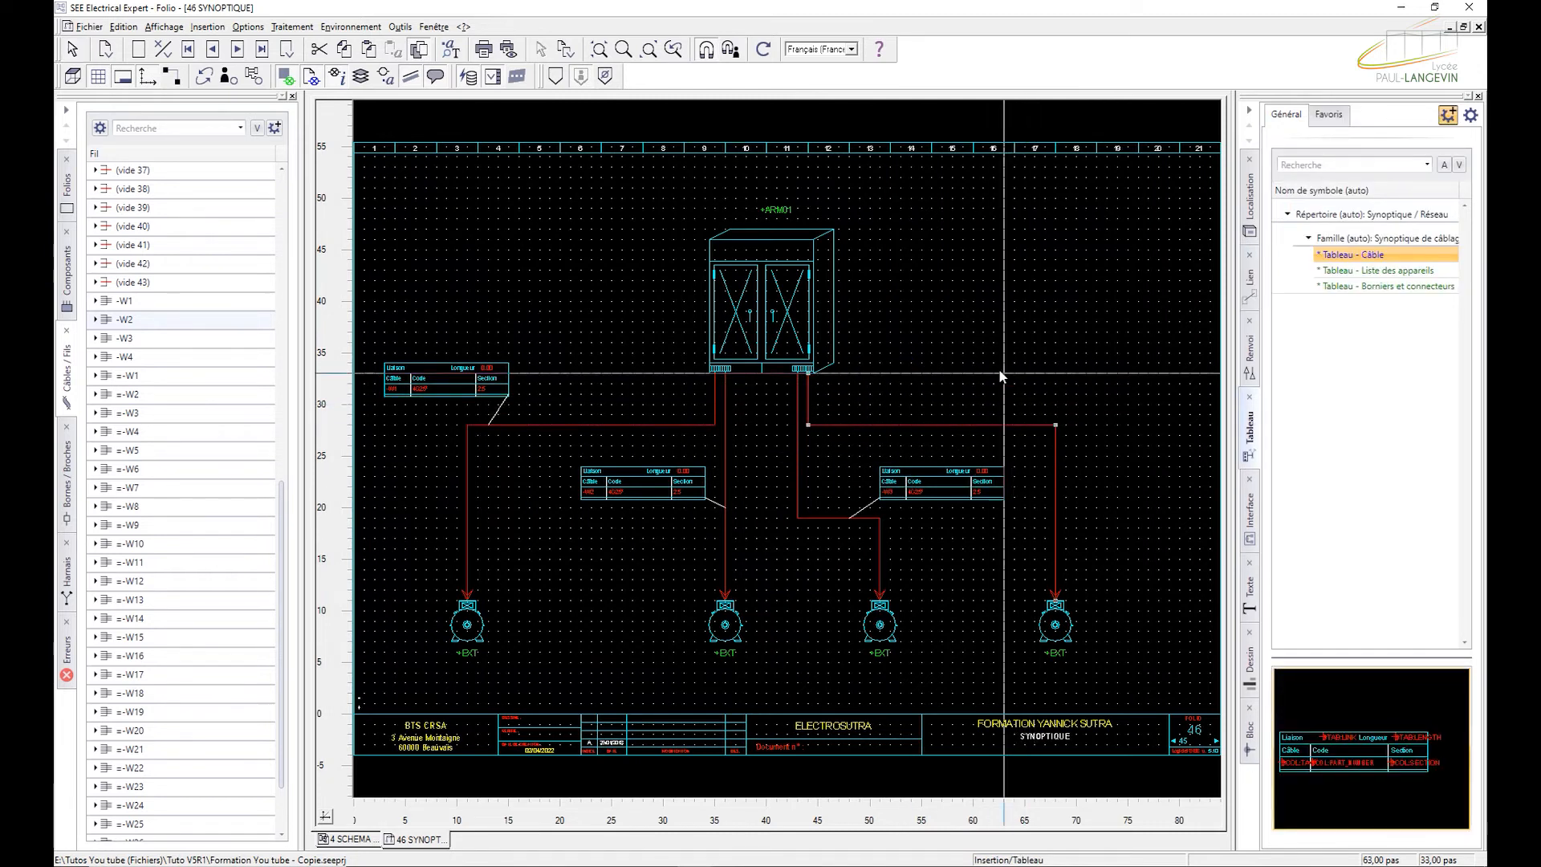
click(986, 423)
right_click(986, 424)
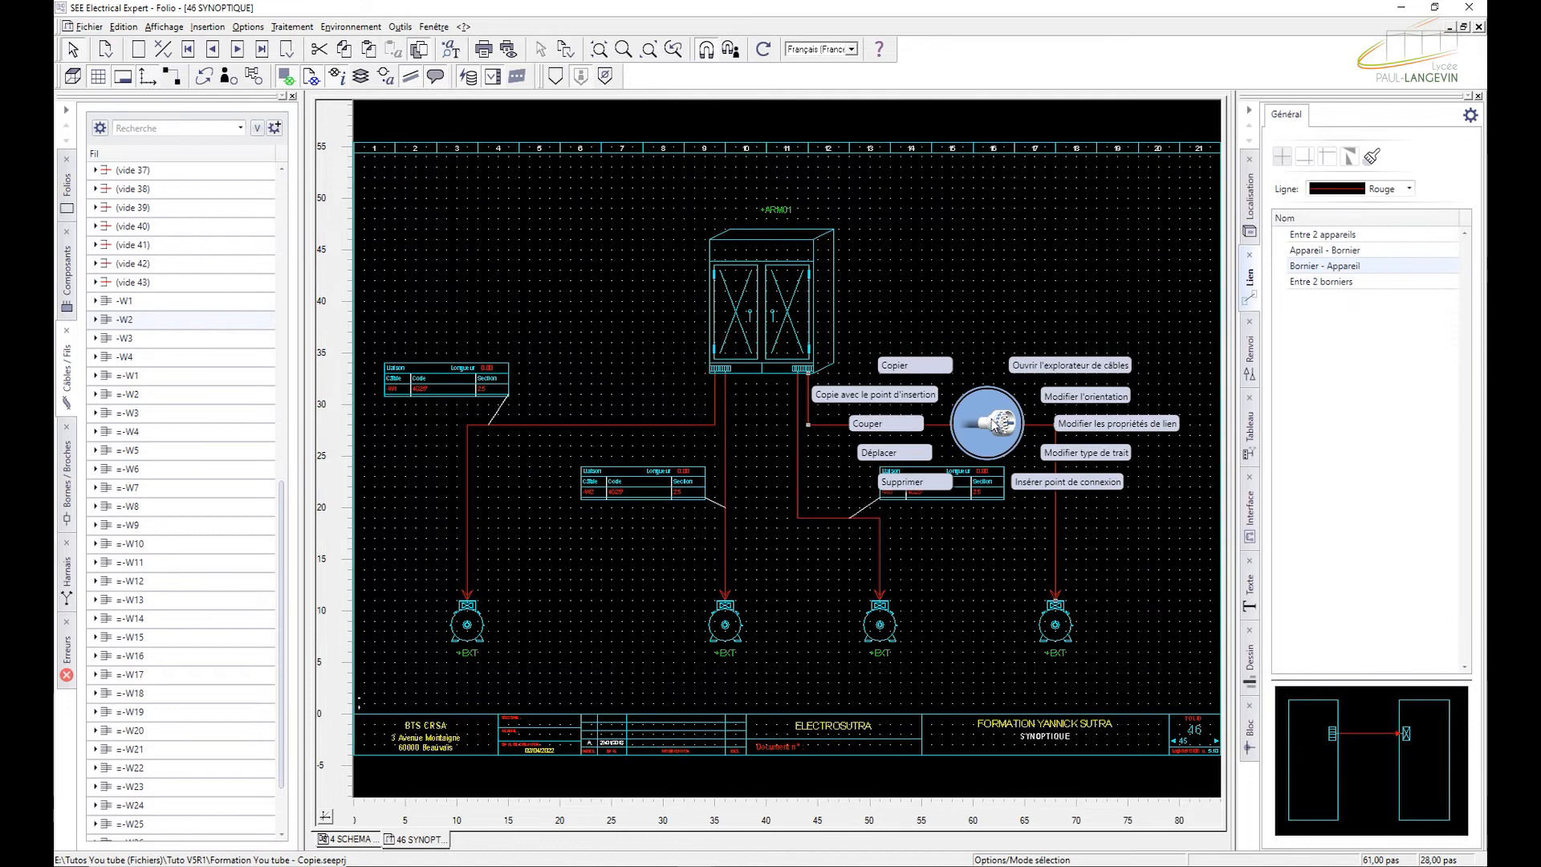
click(986, 424)
click(895, 366)
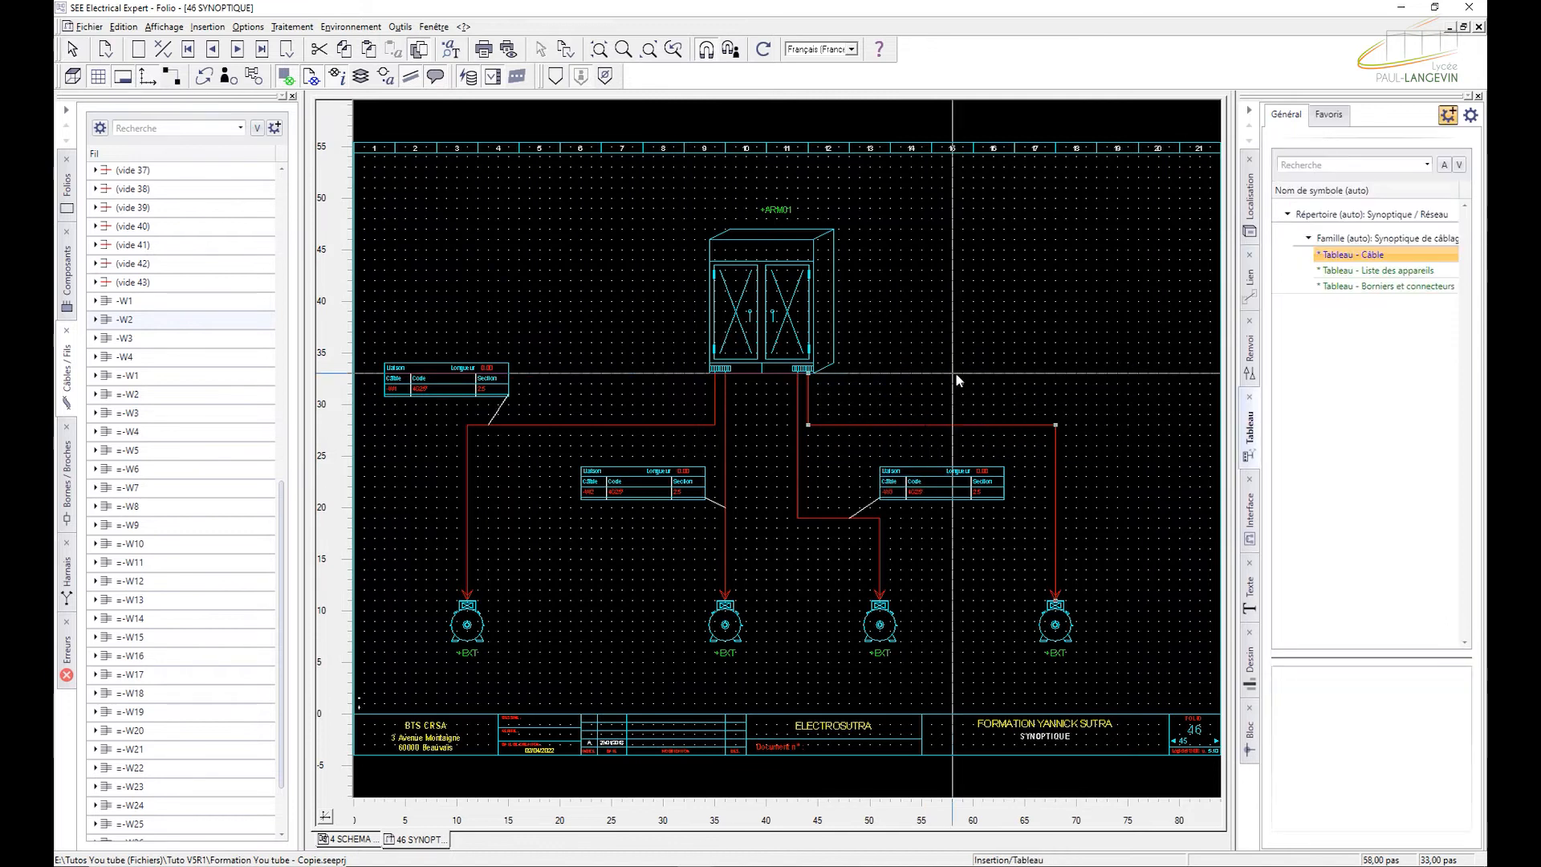
key(Escape)
click(1110, 431)
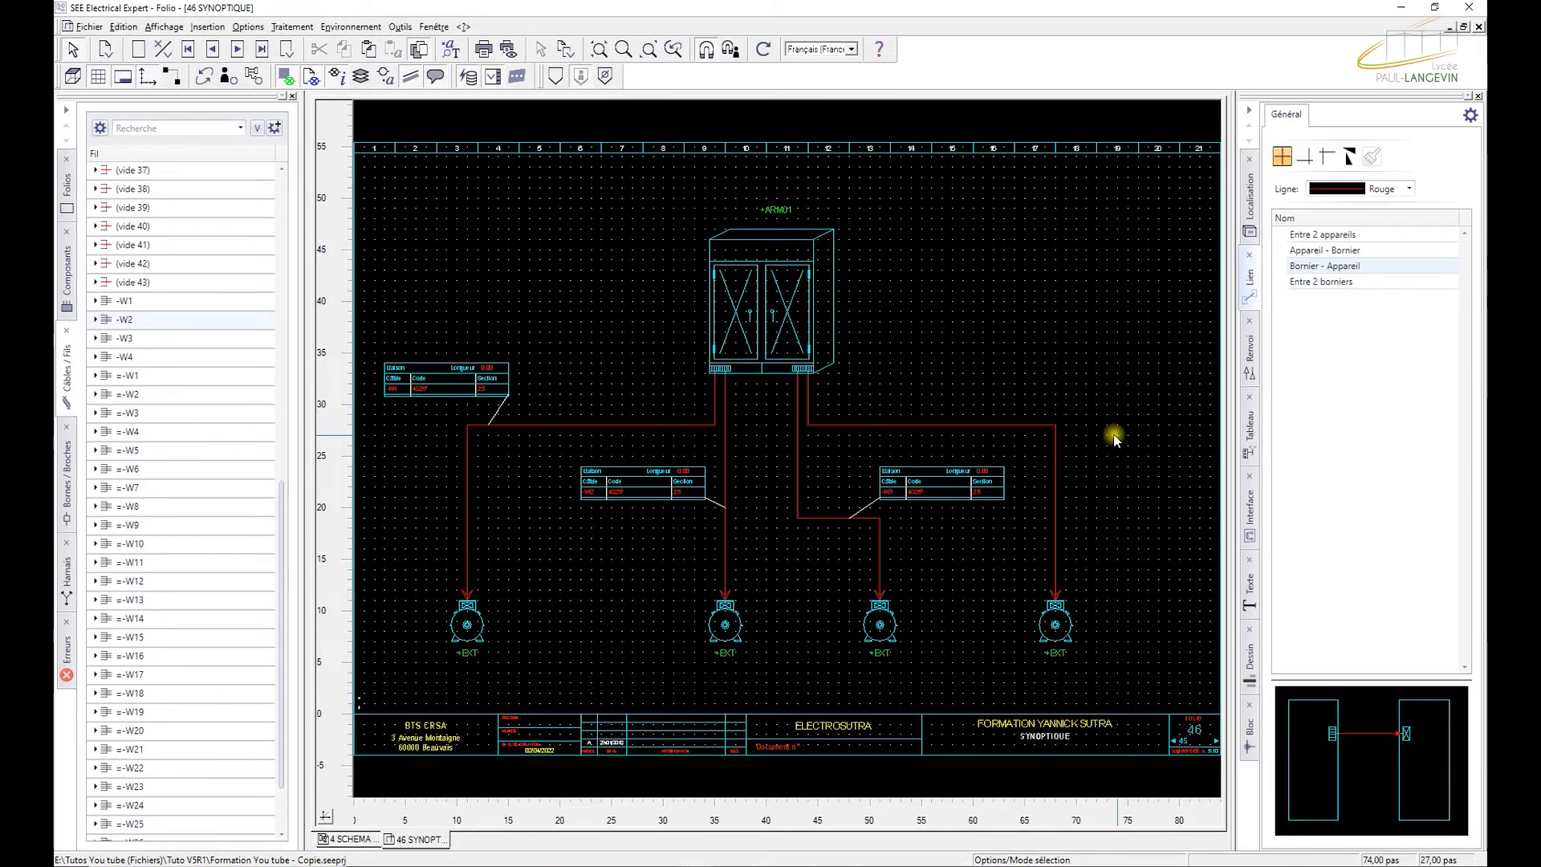
Step: Insert a cable table anchored on the vertical section of the rightmost motor's link and place it to the right of the link
click(1054, 458)
right_click(1054, 458)
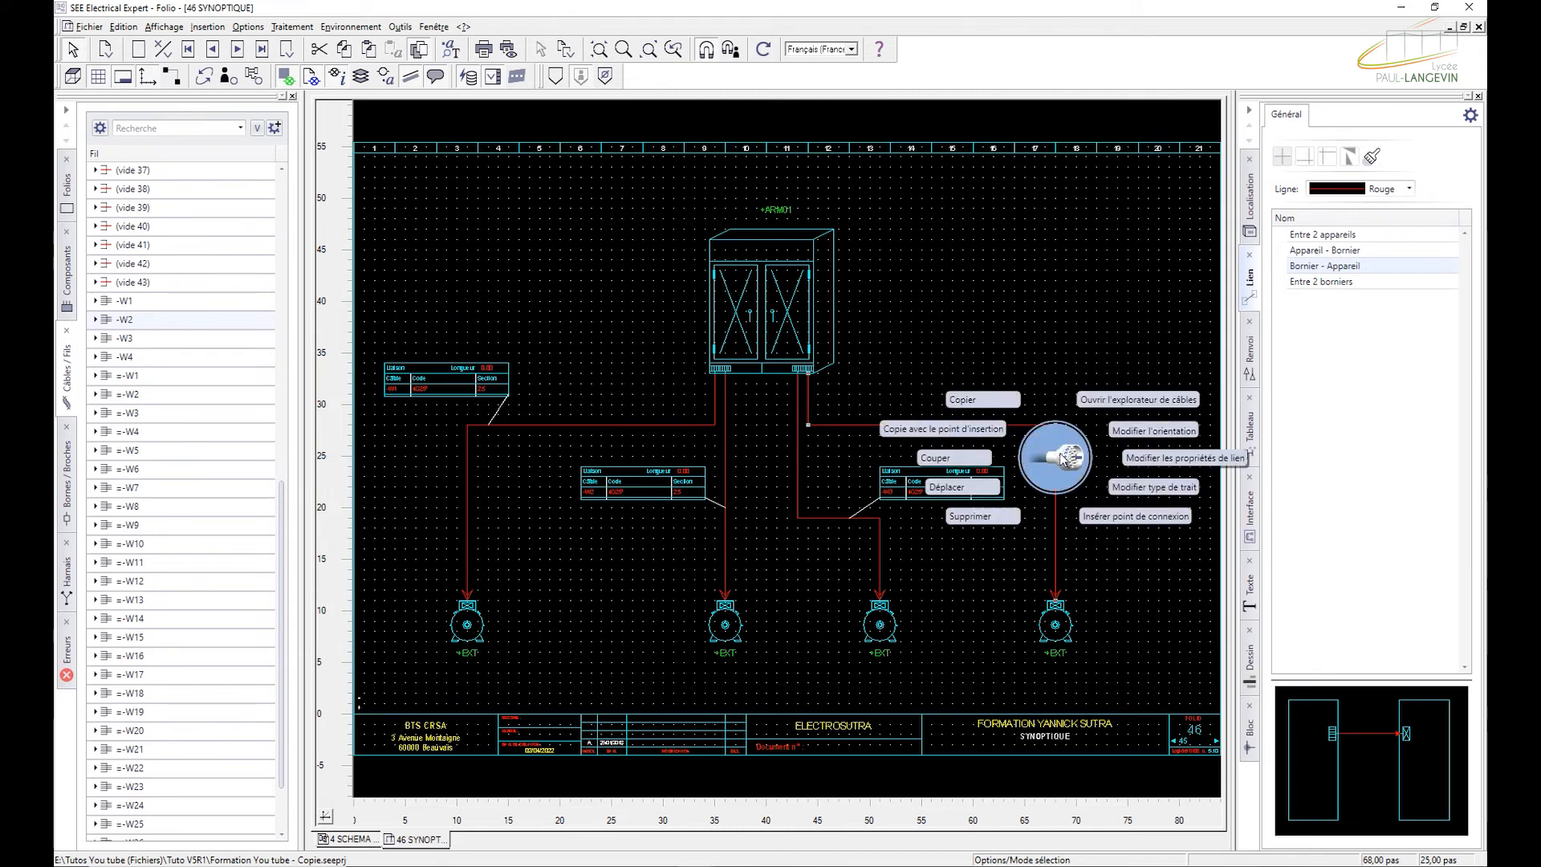
click(980, 406)
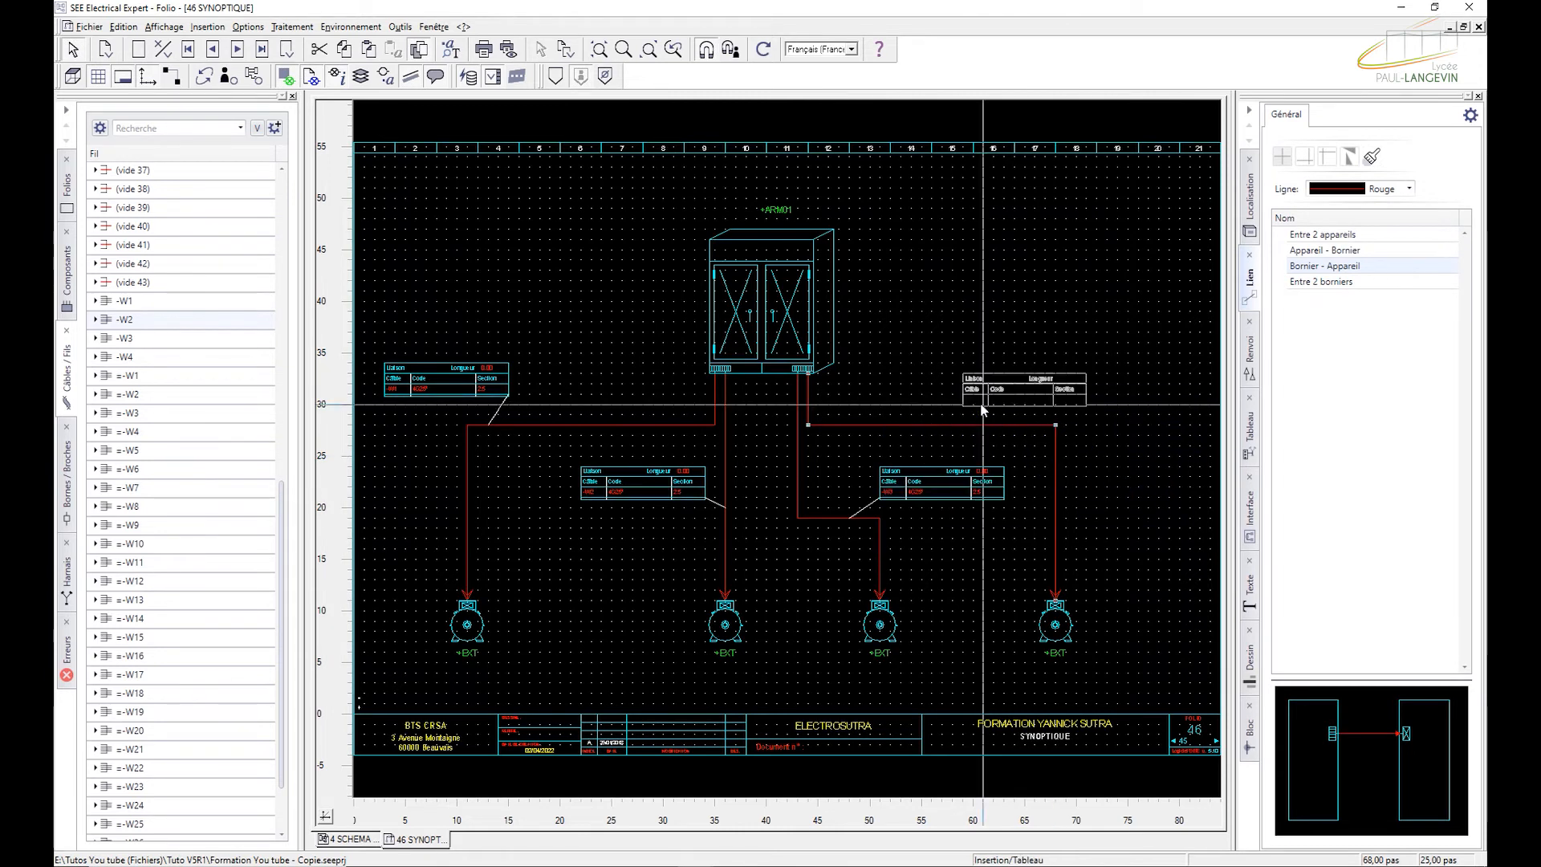
click(1097, 432)
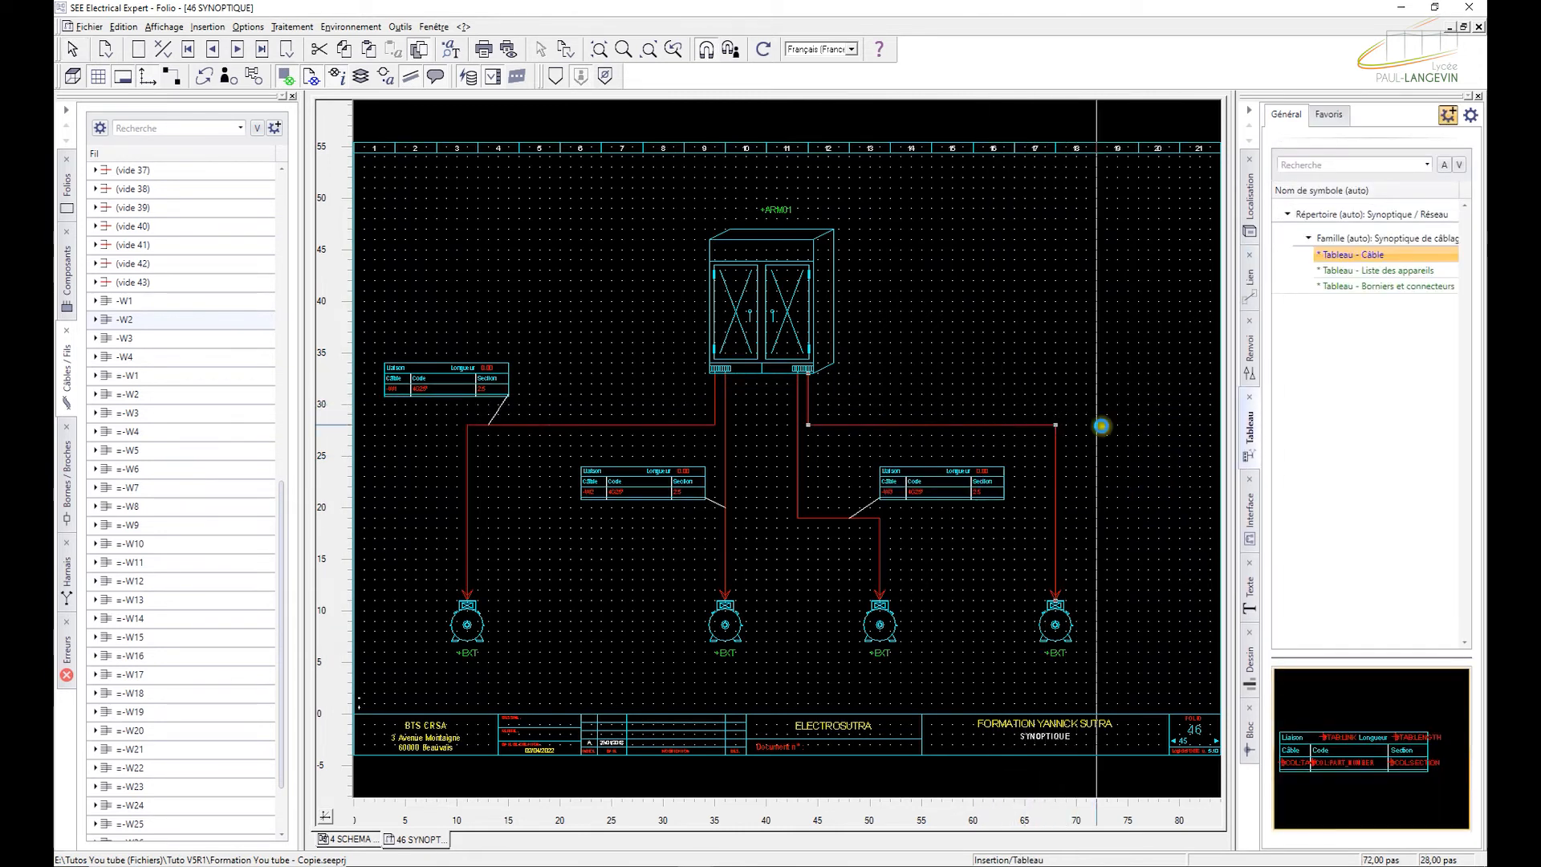
Step: Insert a component table for the ARM01 cabinet to its right and lower the rightmost motor link's horizontal section clear of it
click(796, 305)
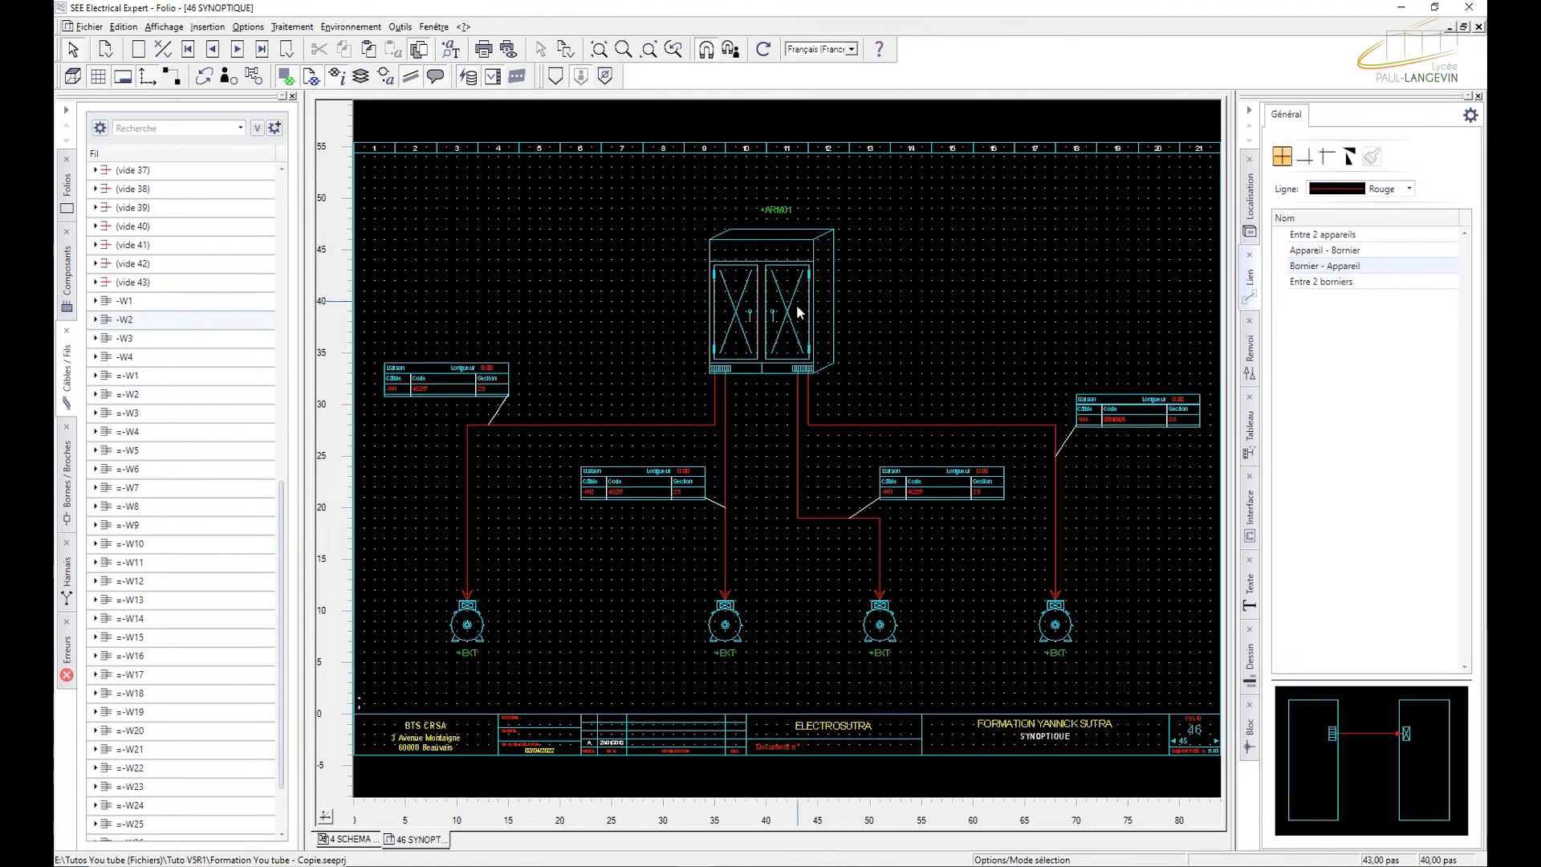
right_click(795, 308)
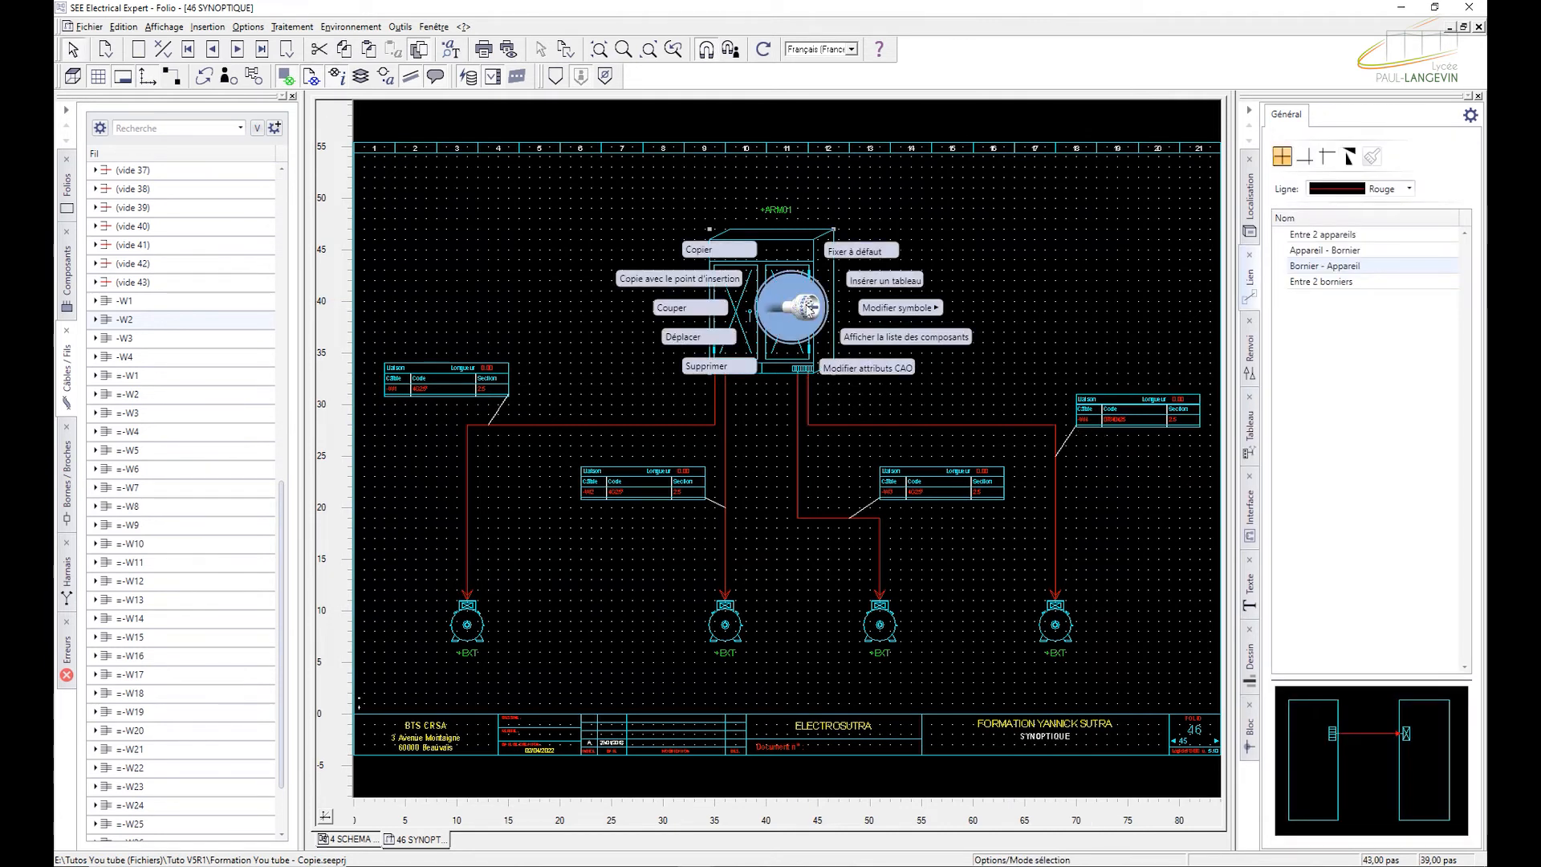
click(886, 281)
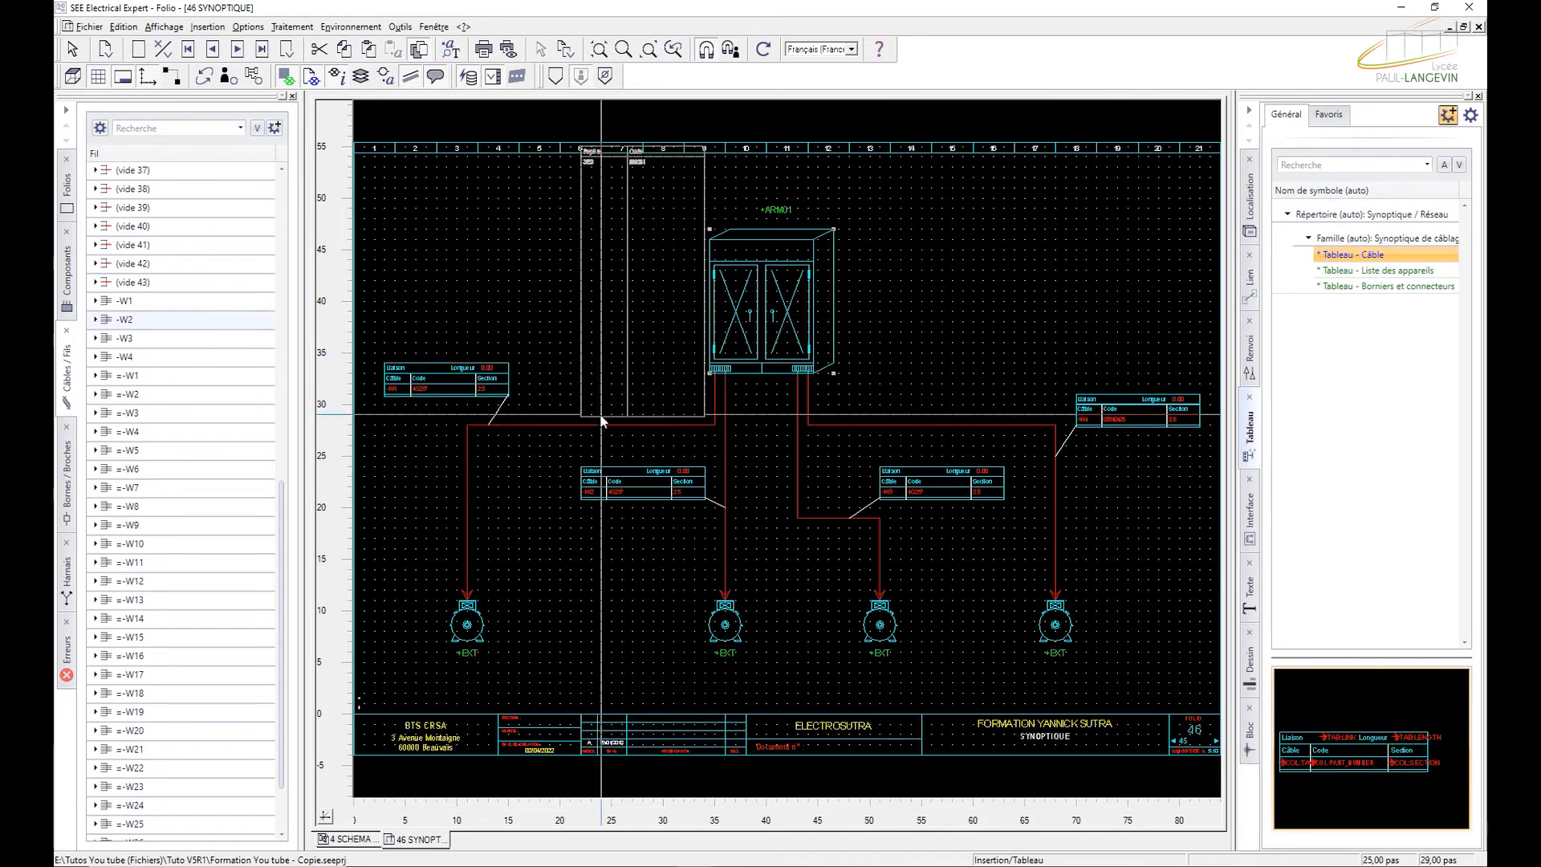
click(935, 428)
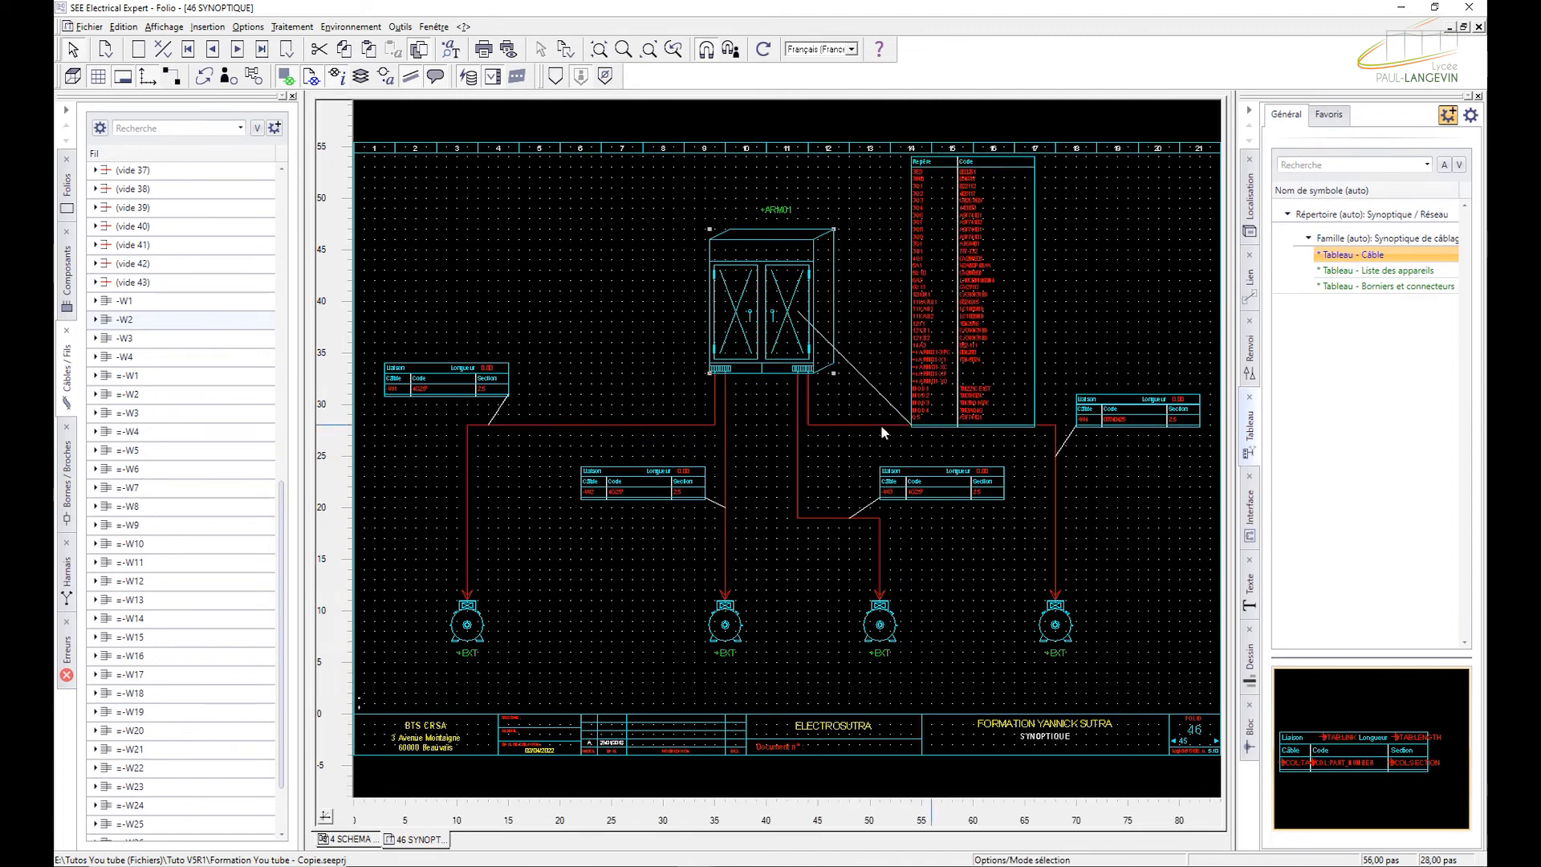
drag(878, 425, 881, 451)
Step: Insert a component table for the leftmost external motor and place it just to the motor's upper right
right_click(479, 624)
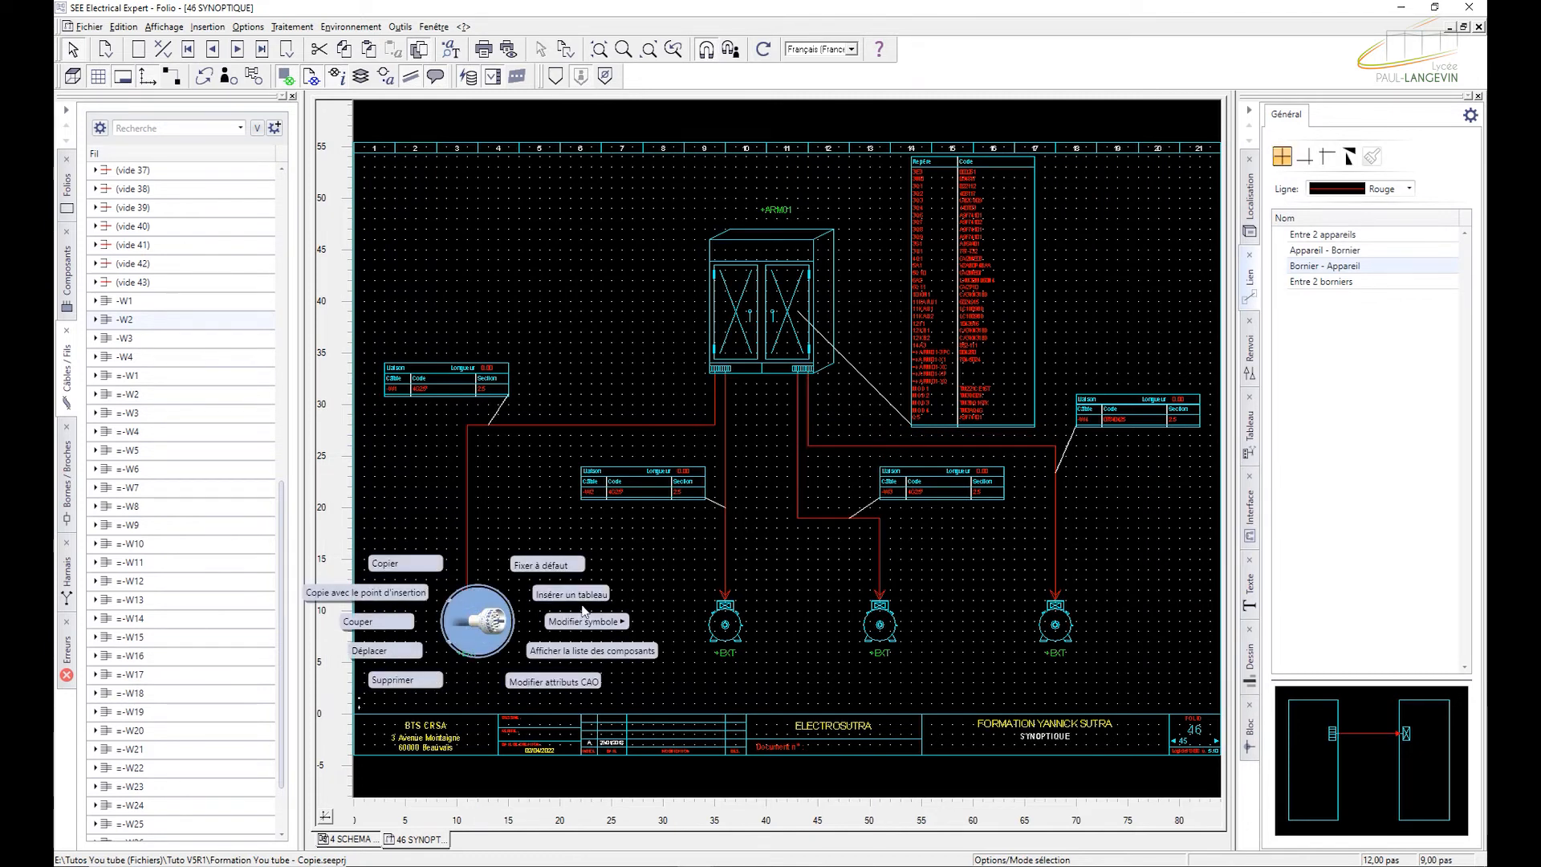
click(582, 598)
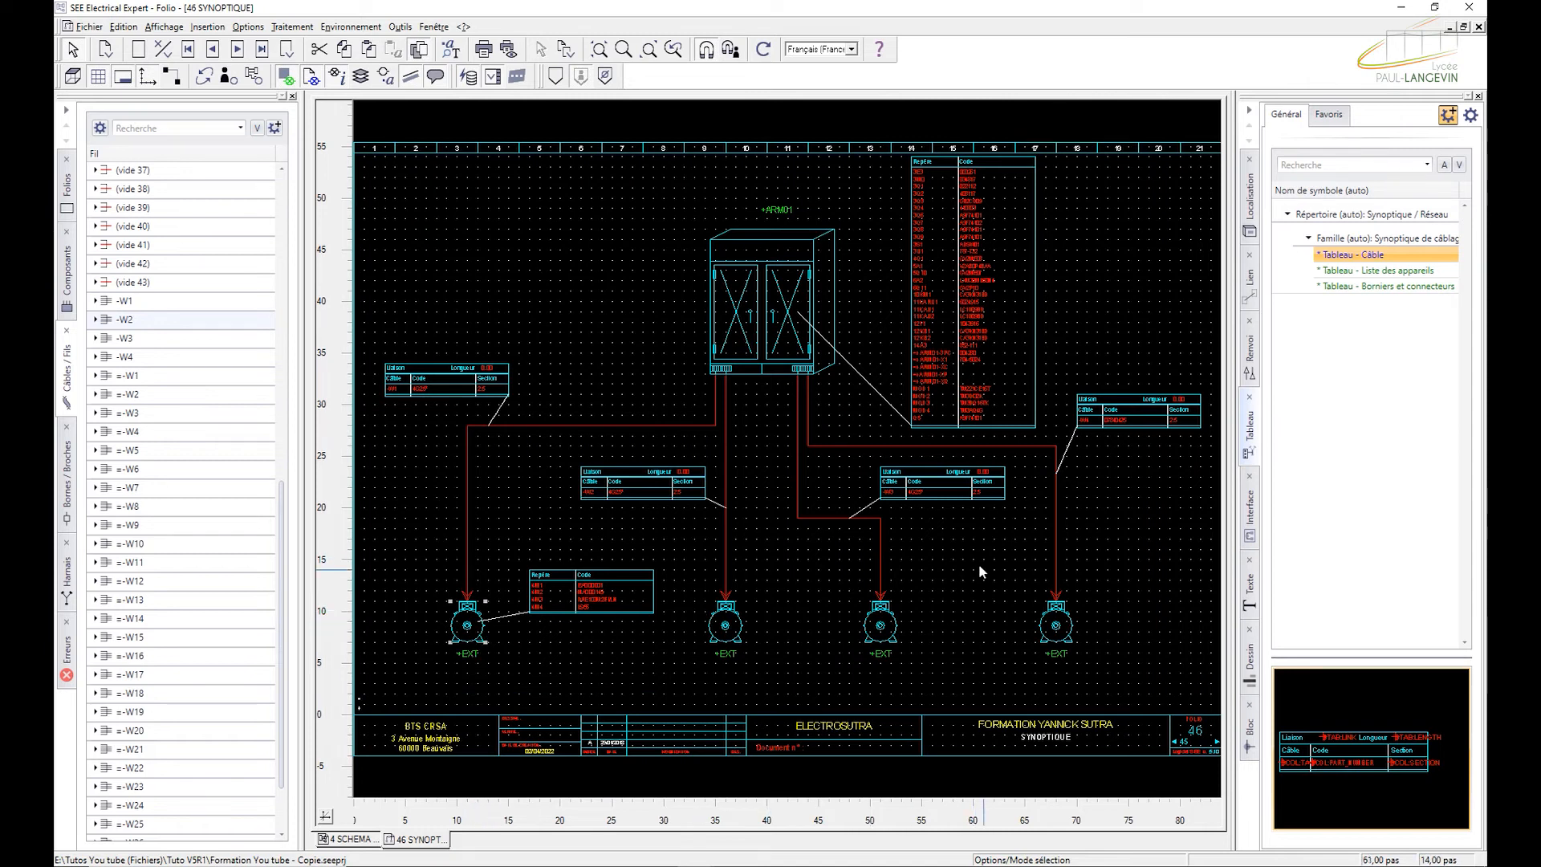
Step: Add the text labels 4M1 and 4M2 below the +EXT tags of the first and second motors
click(1249, 586)
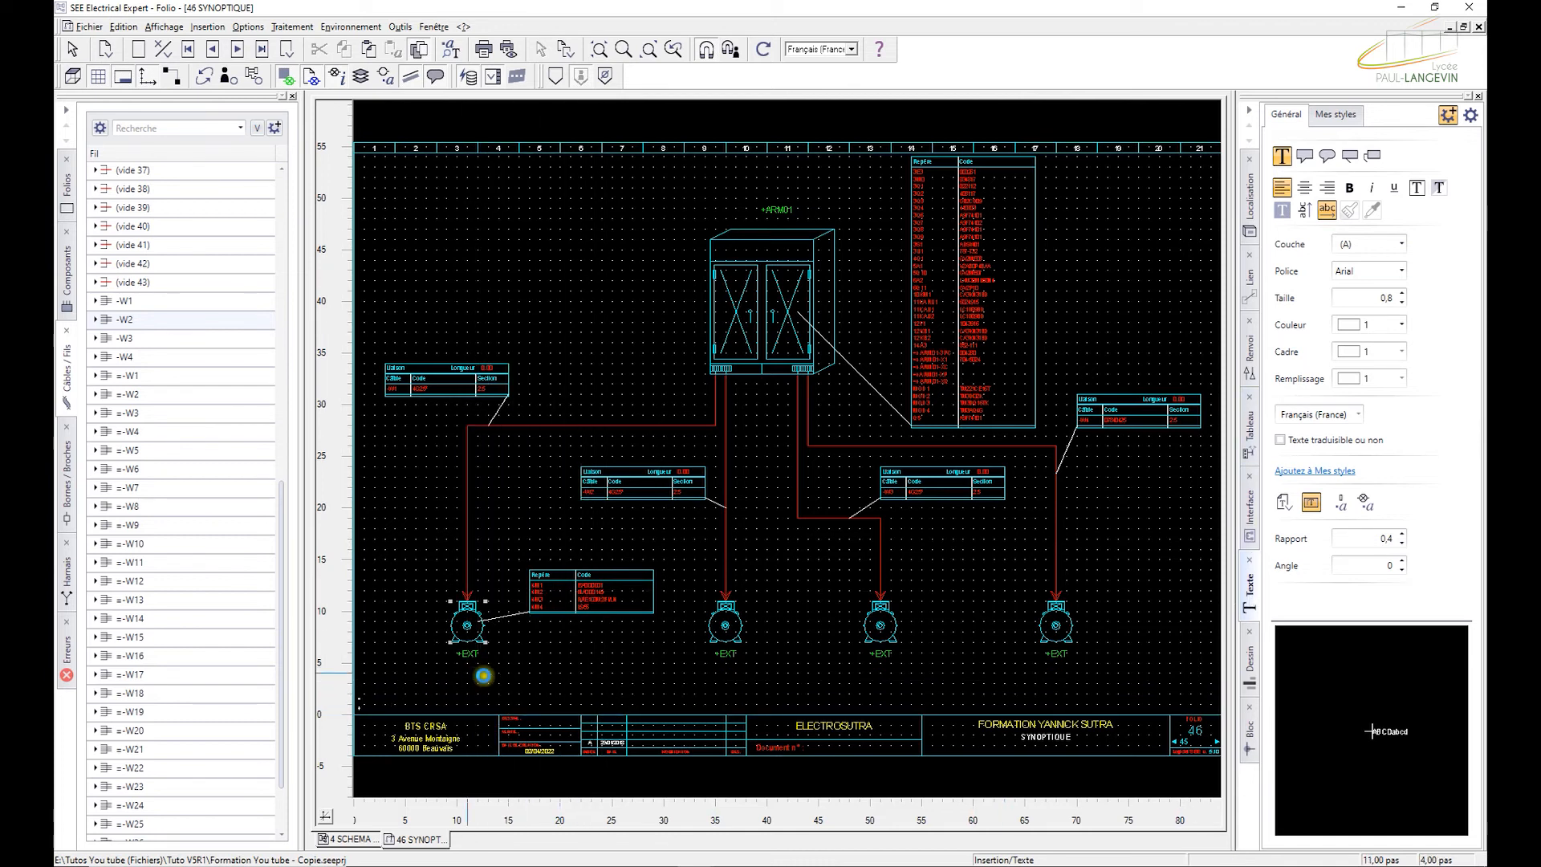
click(492, 676)
text(4)
text(M)
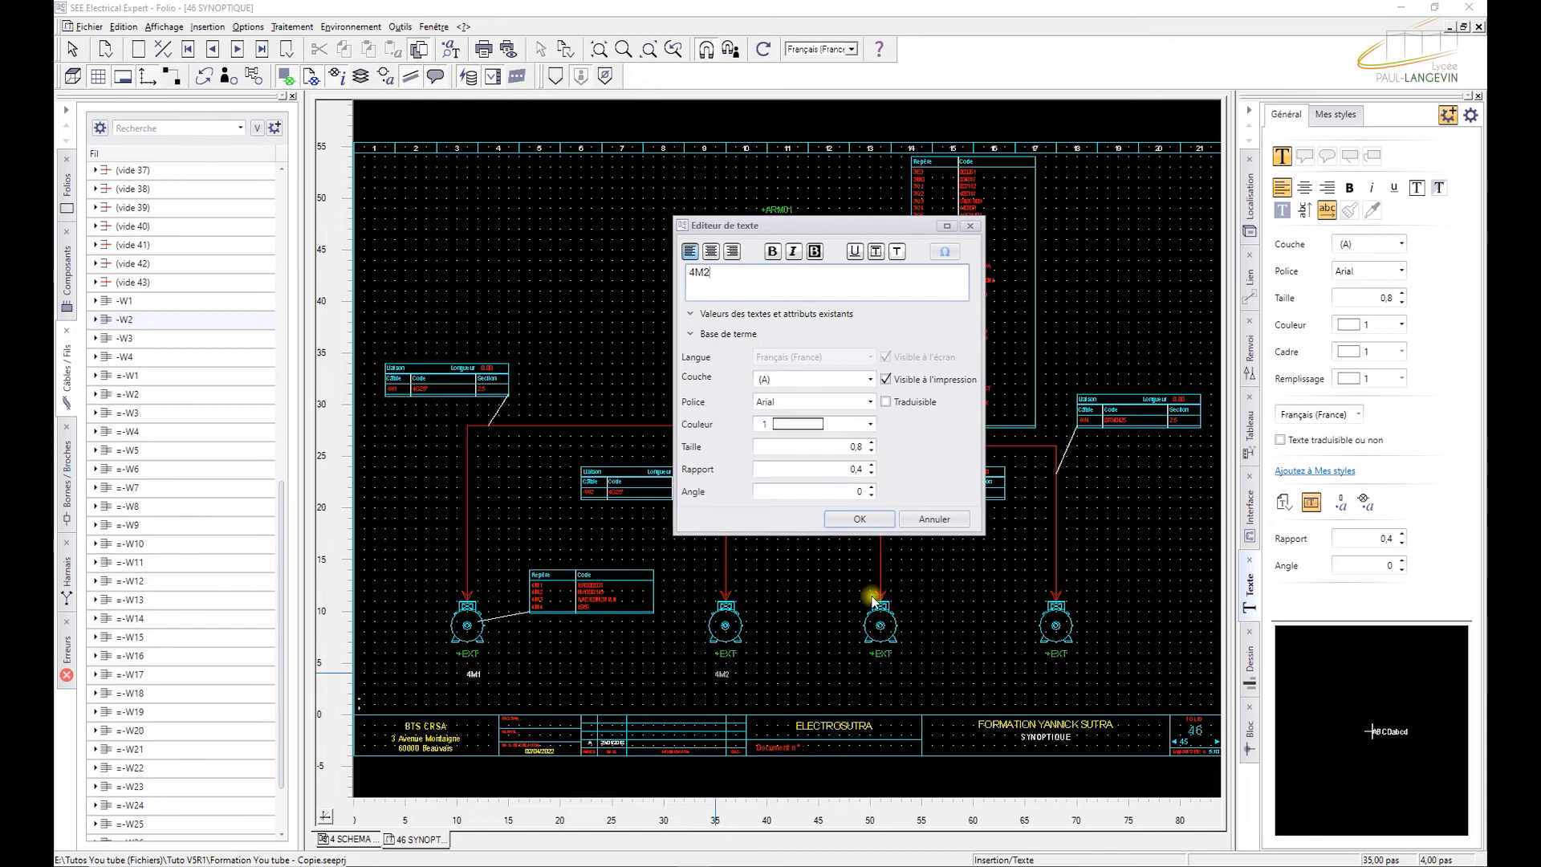
click(864, 523)
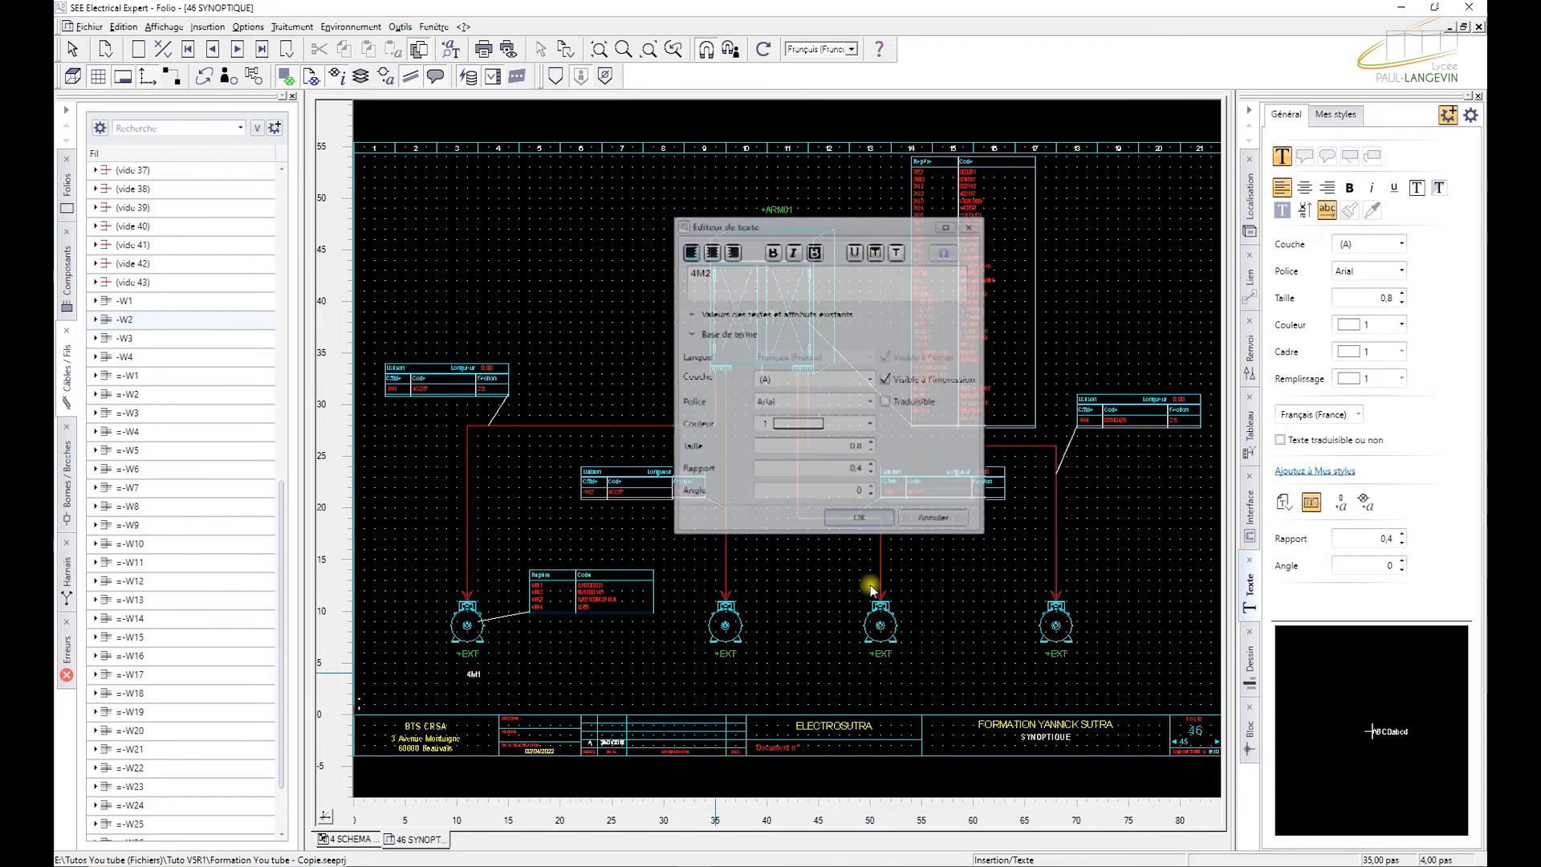
Step: Label the third and fourth motors 4M3 and 4M4, and align the motor labels directly beneath their +EXT tags
click(875, 685)
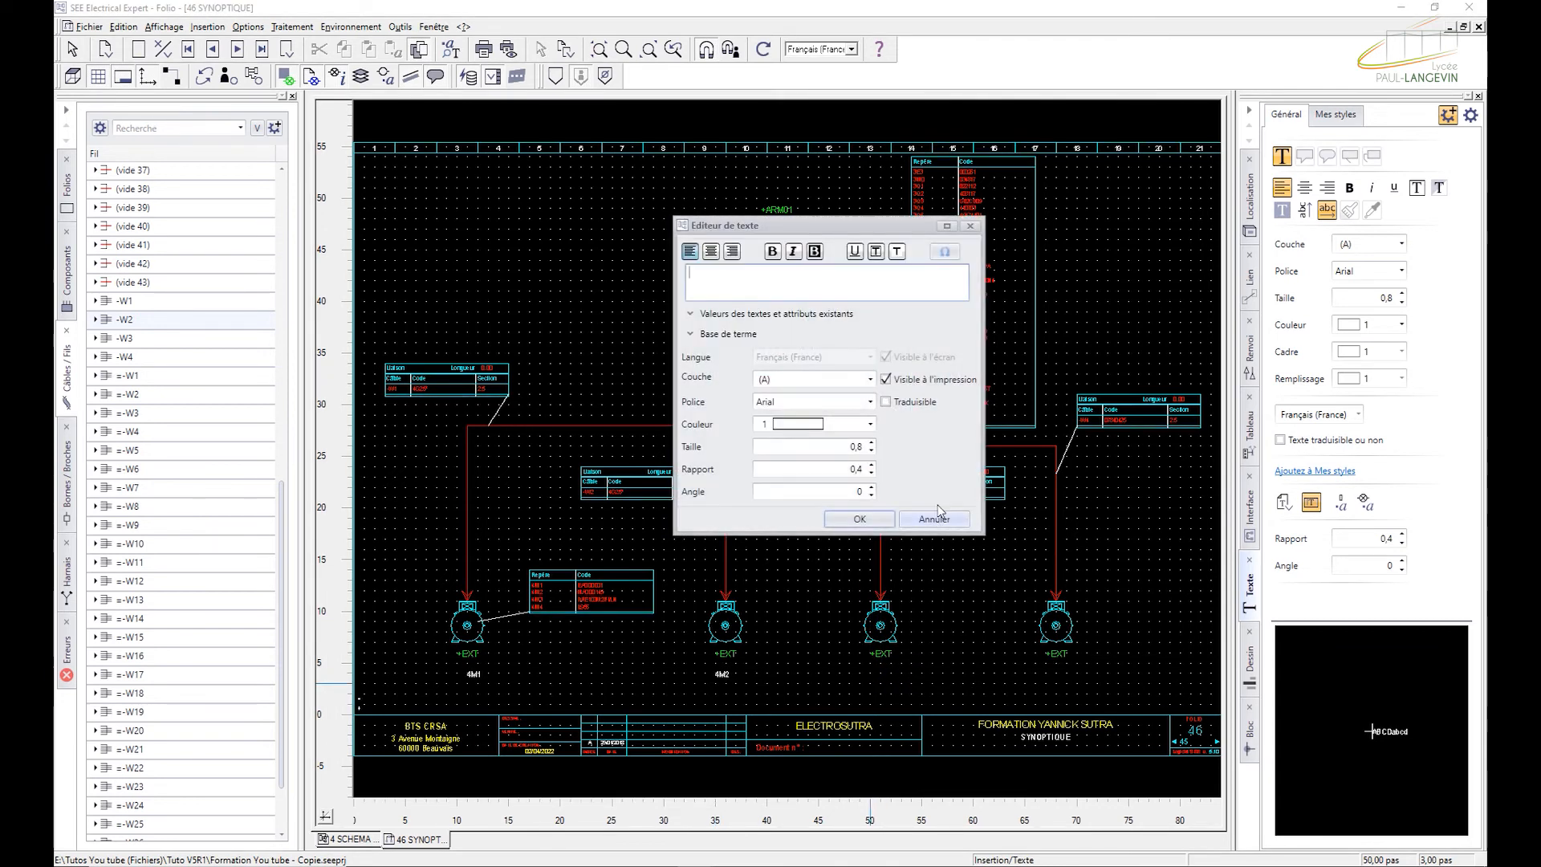
text(4M3)
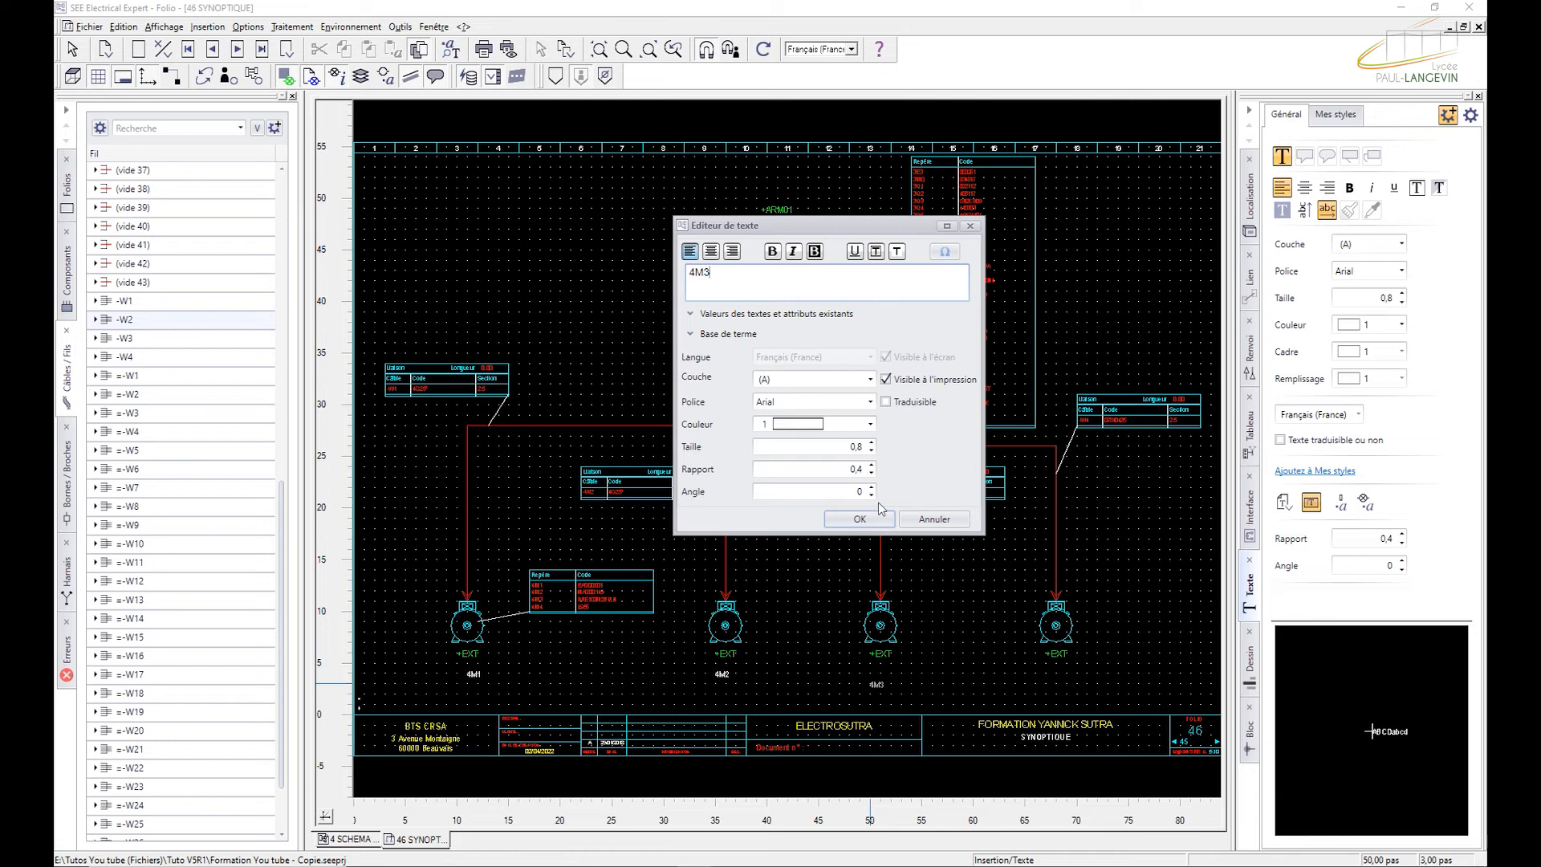
click(859, 519)
click(1038, 676)
text(4M1)
click(859, 519)
key(Escape)
drag(1038, 672, 1062, 663)
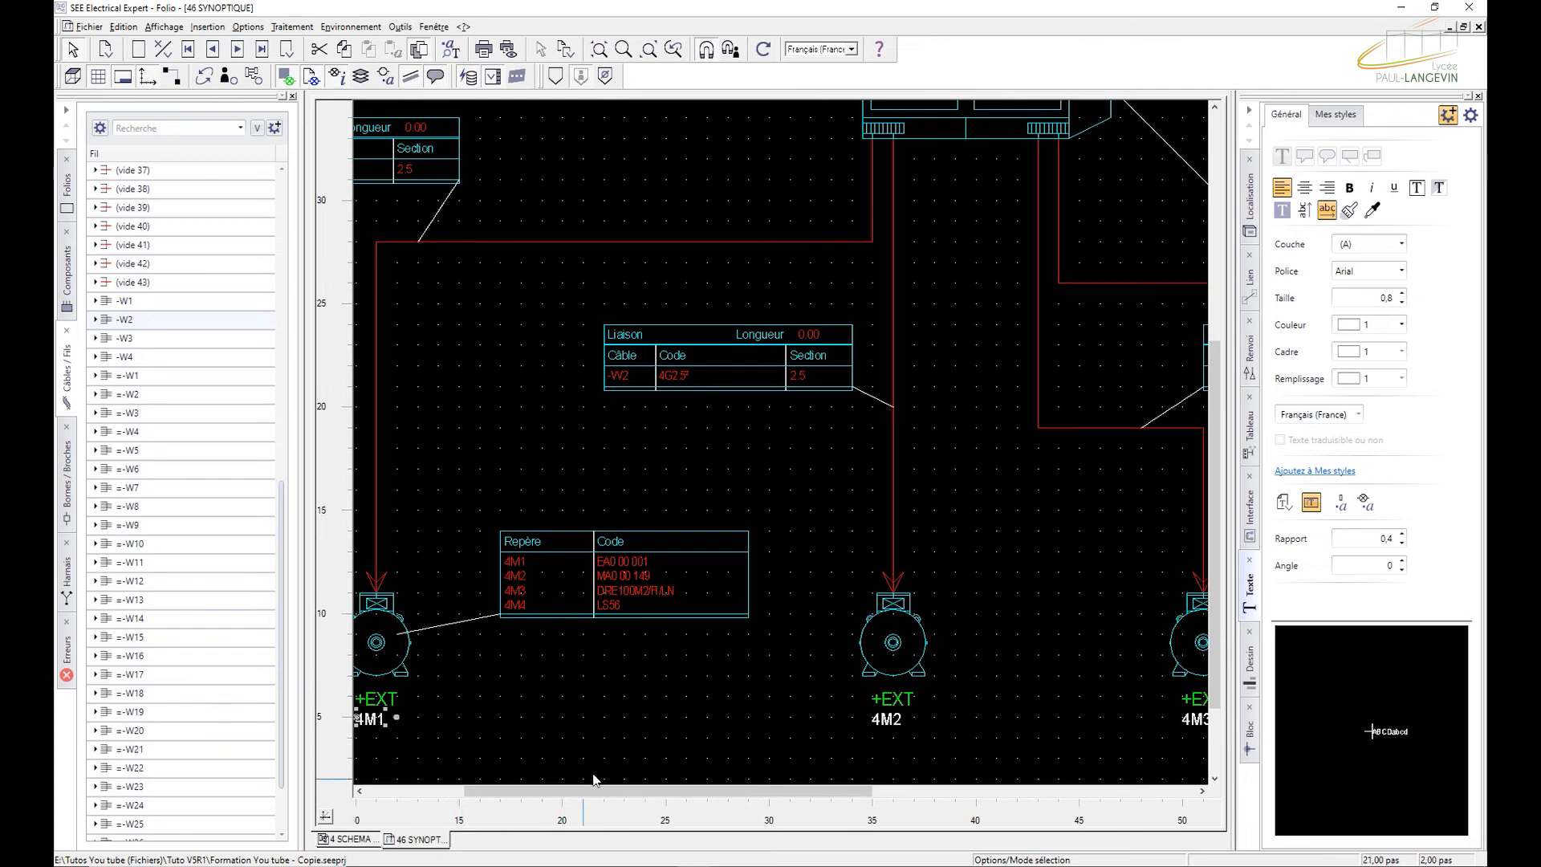
Step: Set the length of the leftmost motor's link (cable -W1) to 11,00 in the link properties
drag(594, 791, 523, 793)
scroll(432, 493, up, 1)
scroll(439, 482, up, 1)
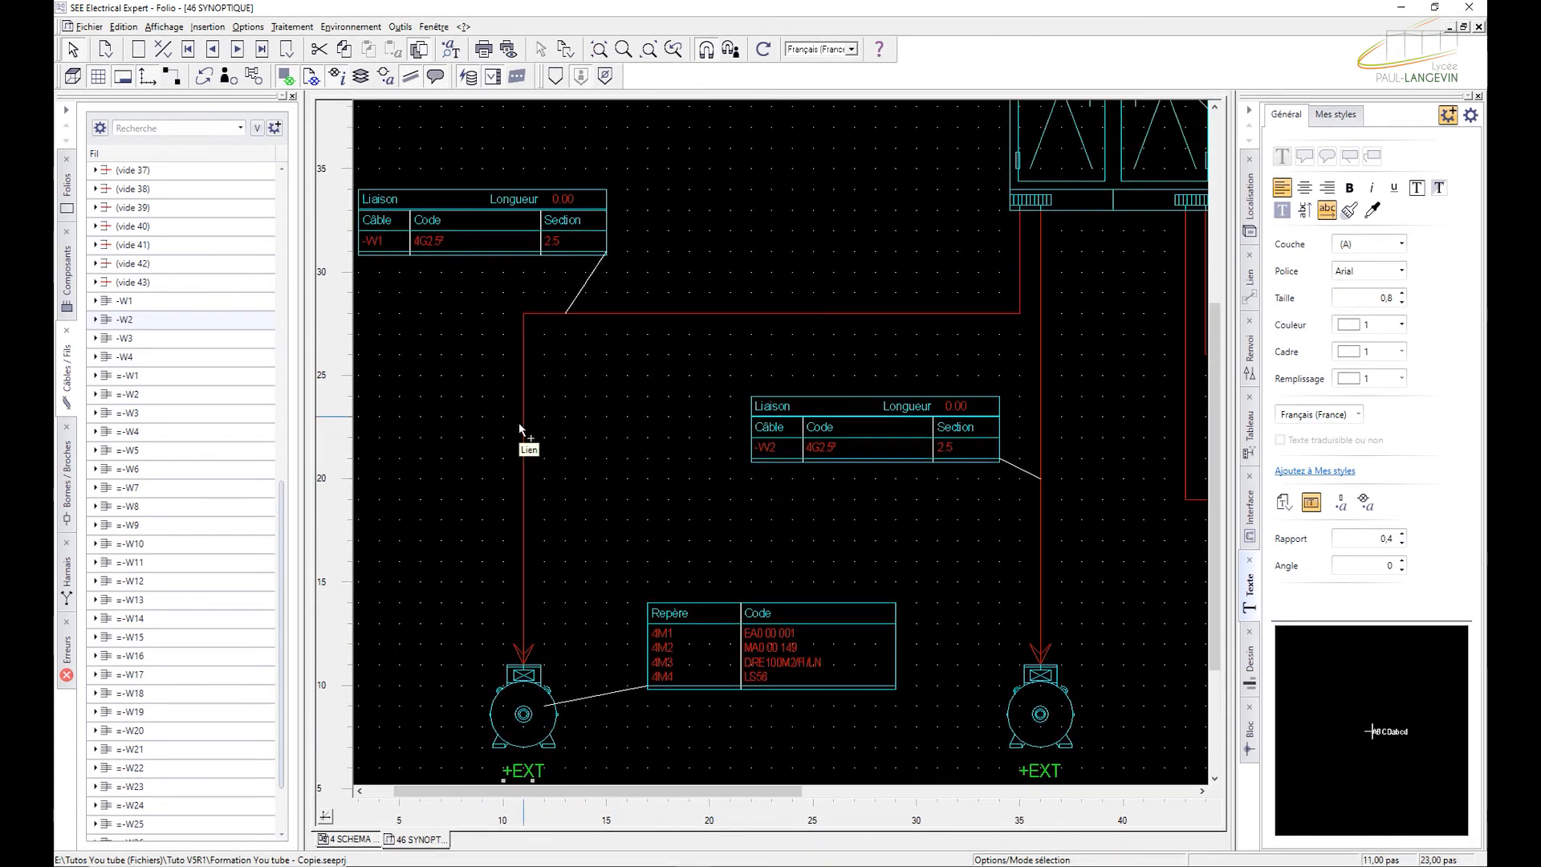
drag(620, 793, 596, 793)
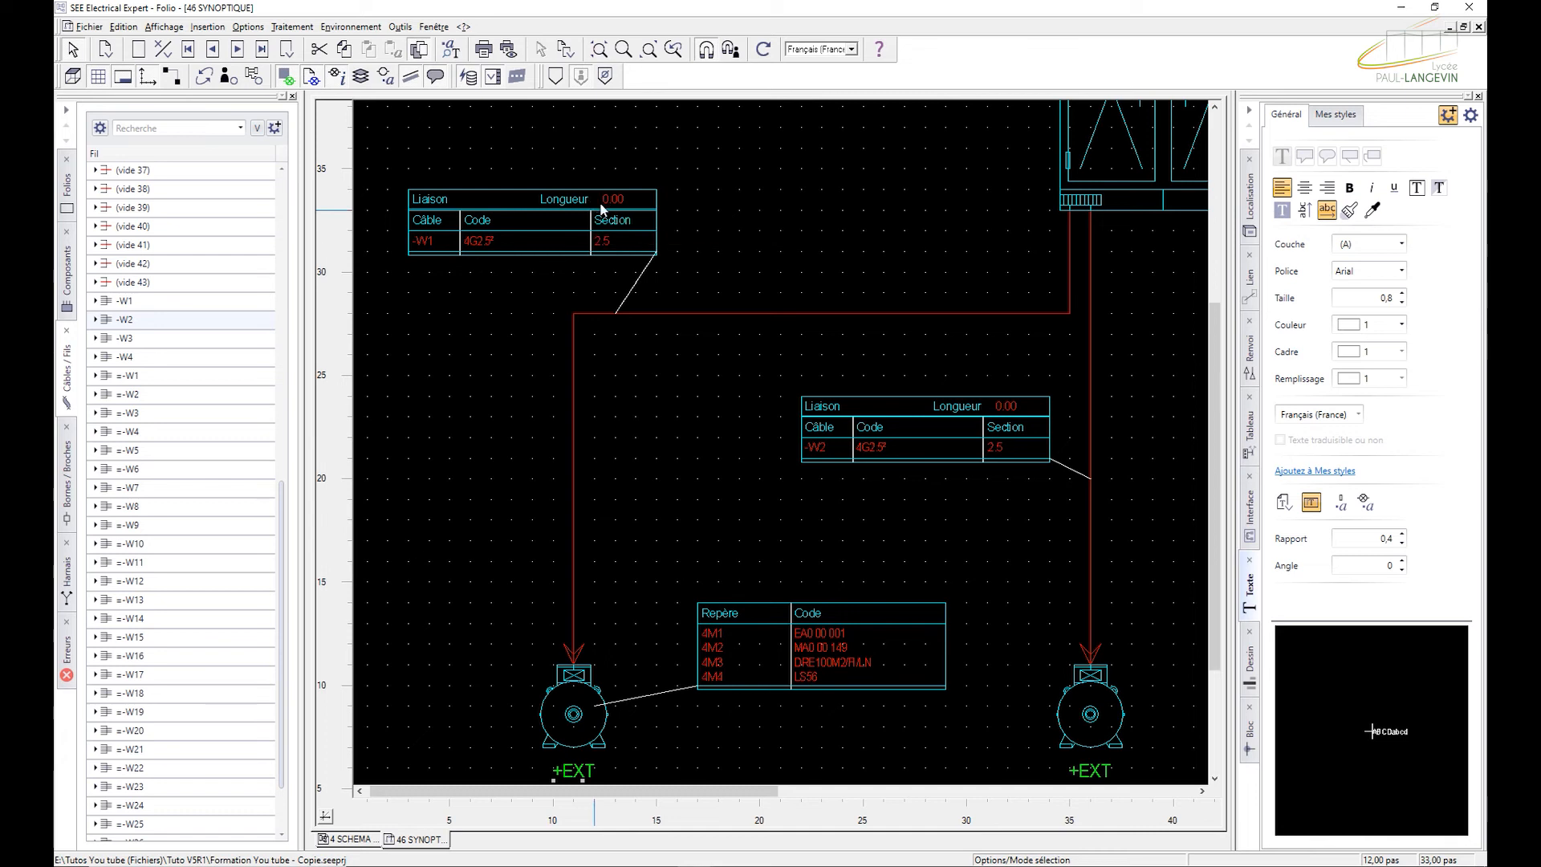
click(730, 313)
right_click(731, 314)
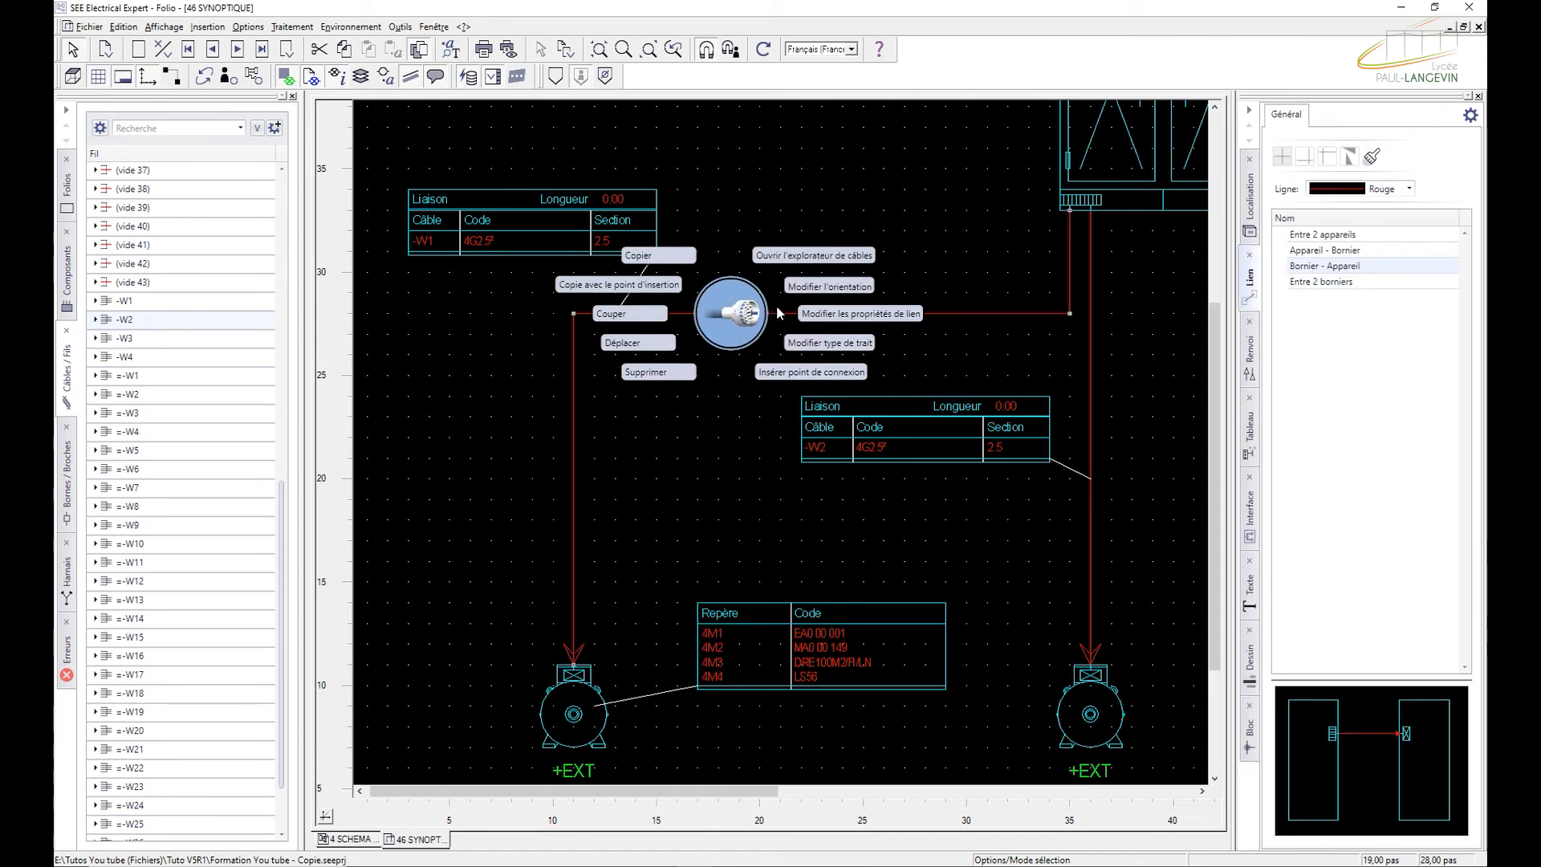
click(730, 315)
click(732, 325)
click(946, 313)
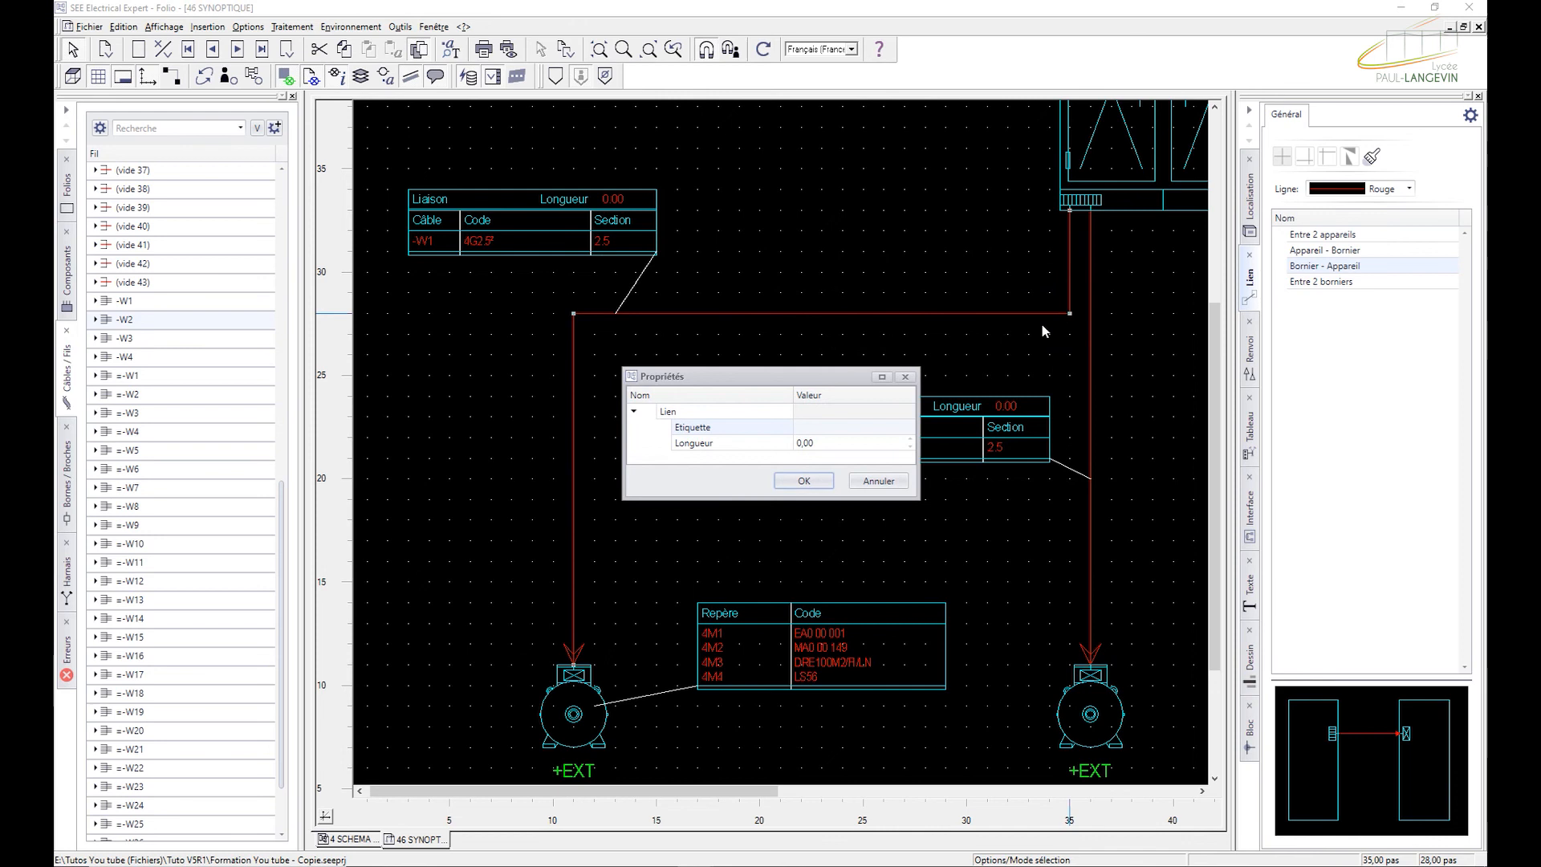
click(837, 444)
drag(837, 445, 782, 449)
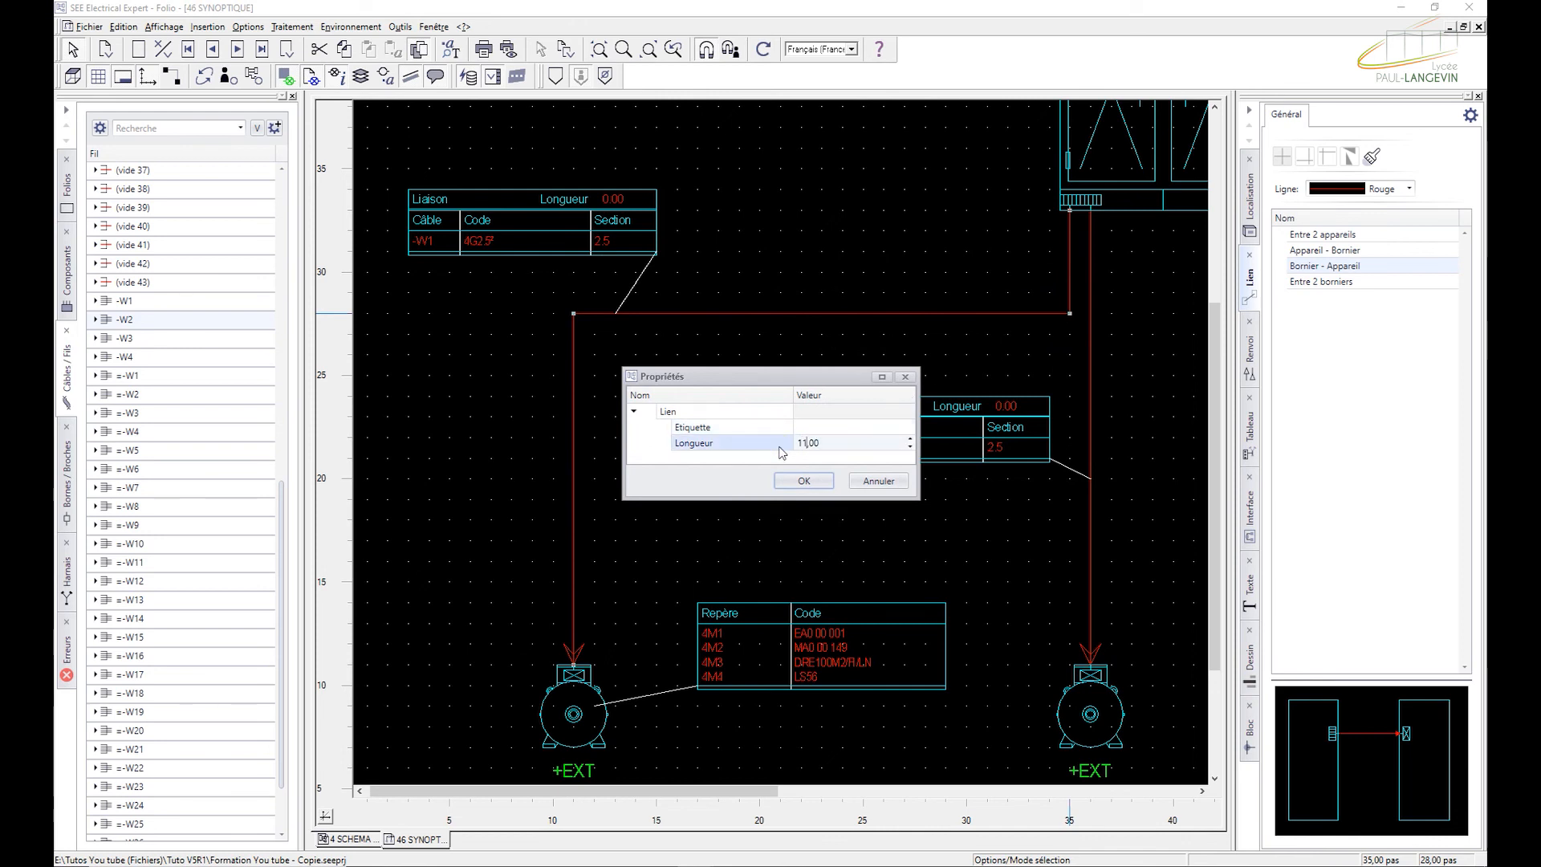
click(799, 482)
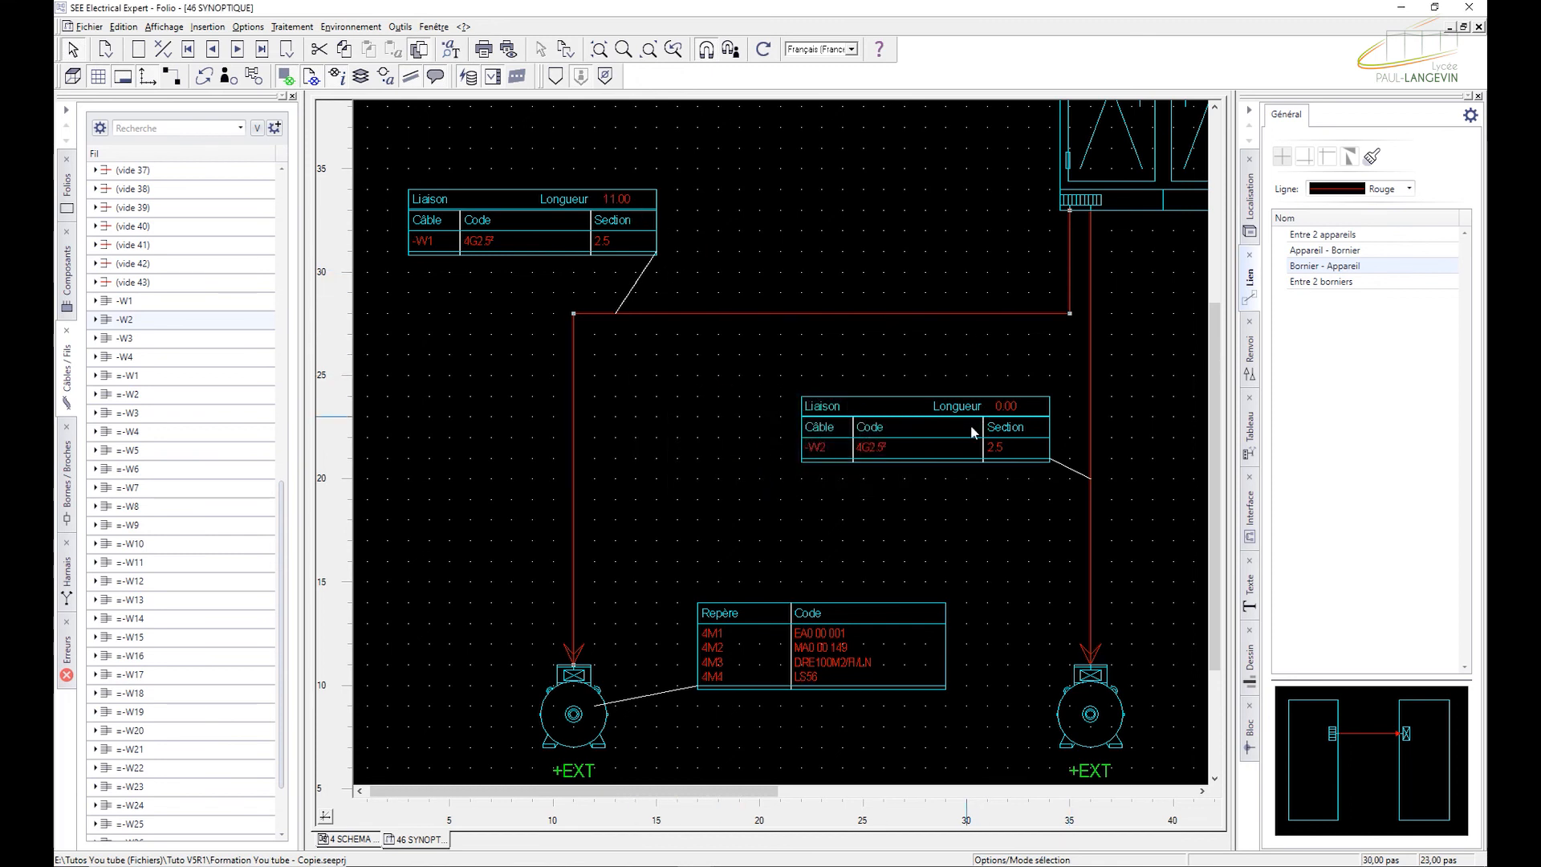
Step: Set the length of the second motor's vertical link (cable -W2) to 6,00 in the link properties
right_click(1089, 433)
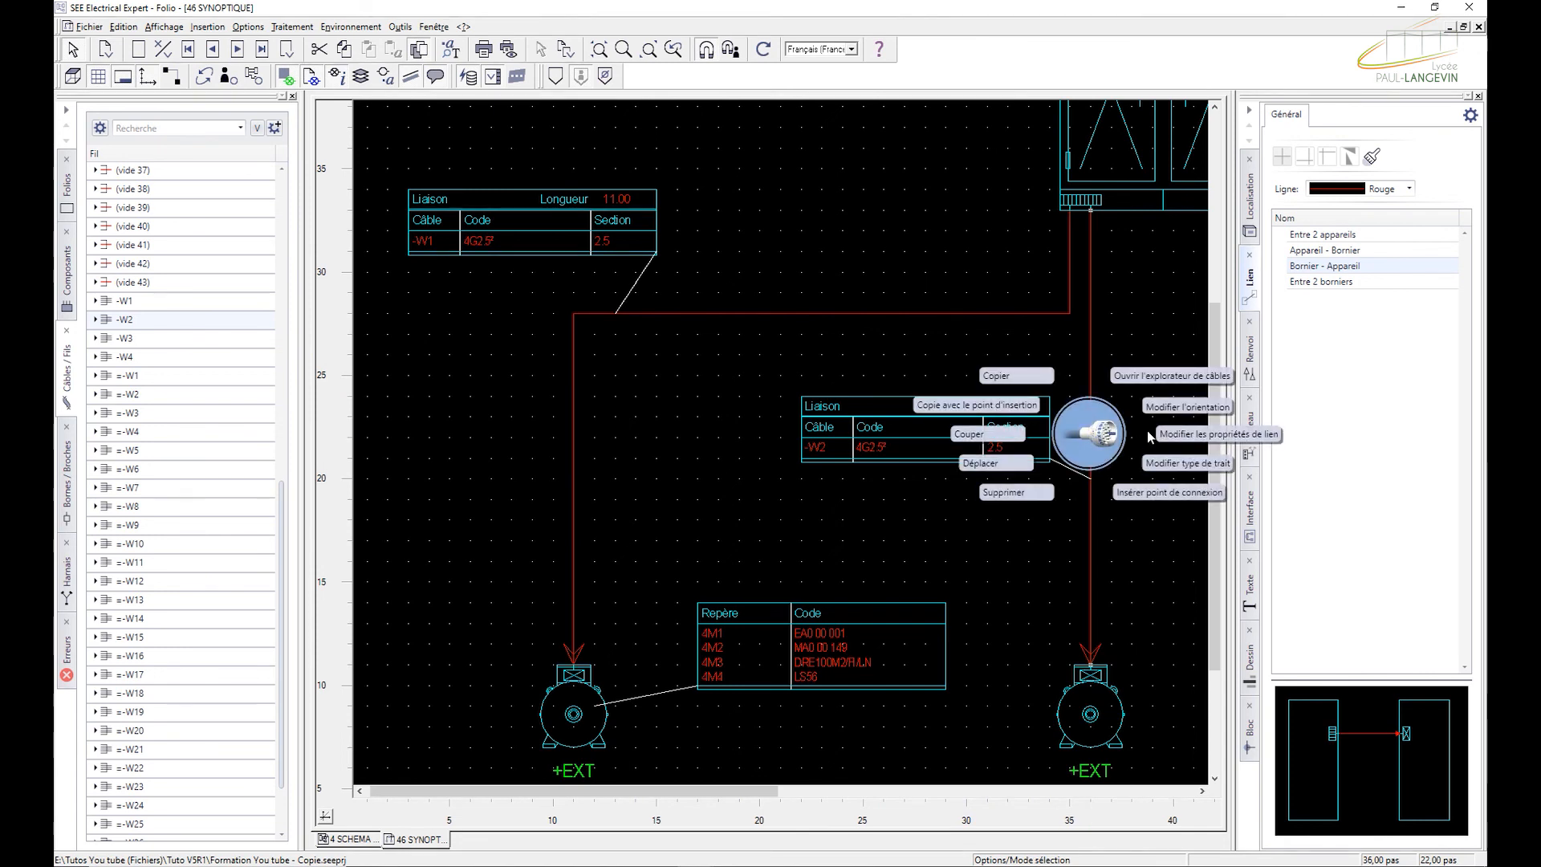
click(1170, 436)
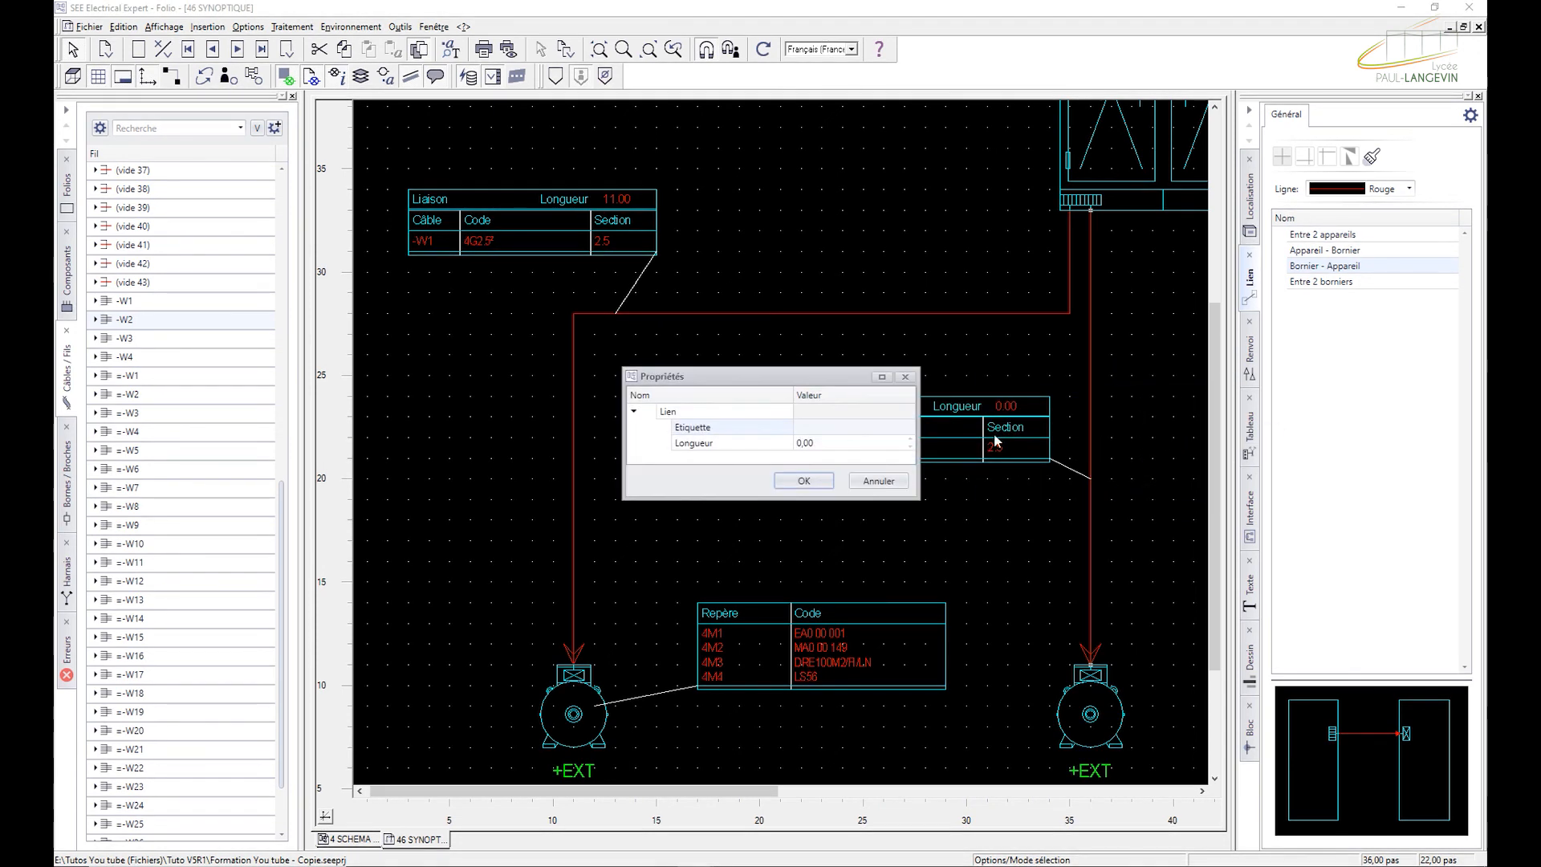
click(852, 442)
text(6,00)
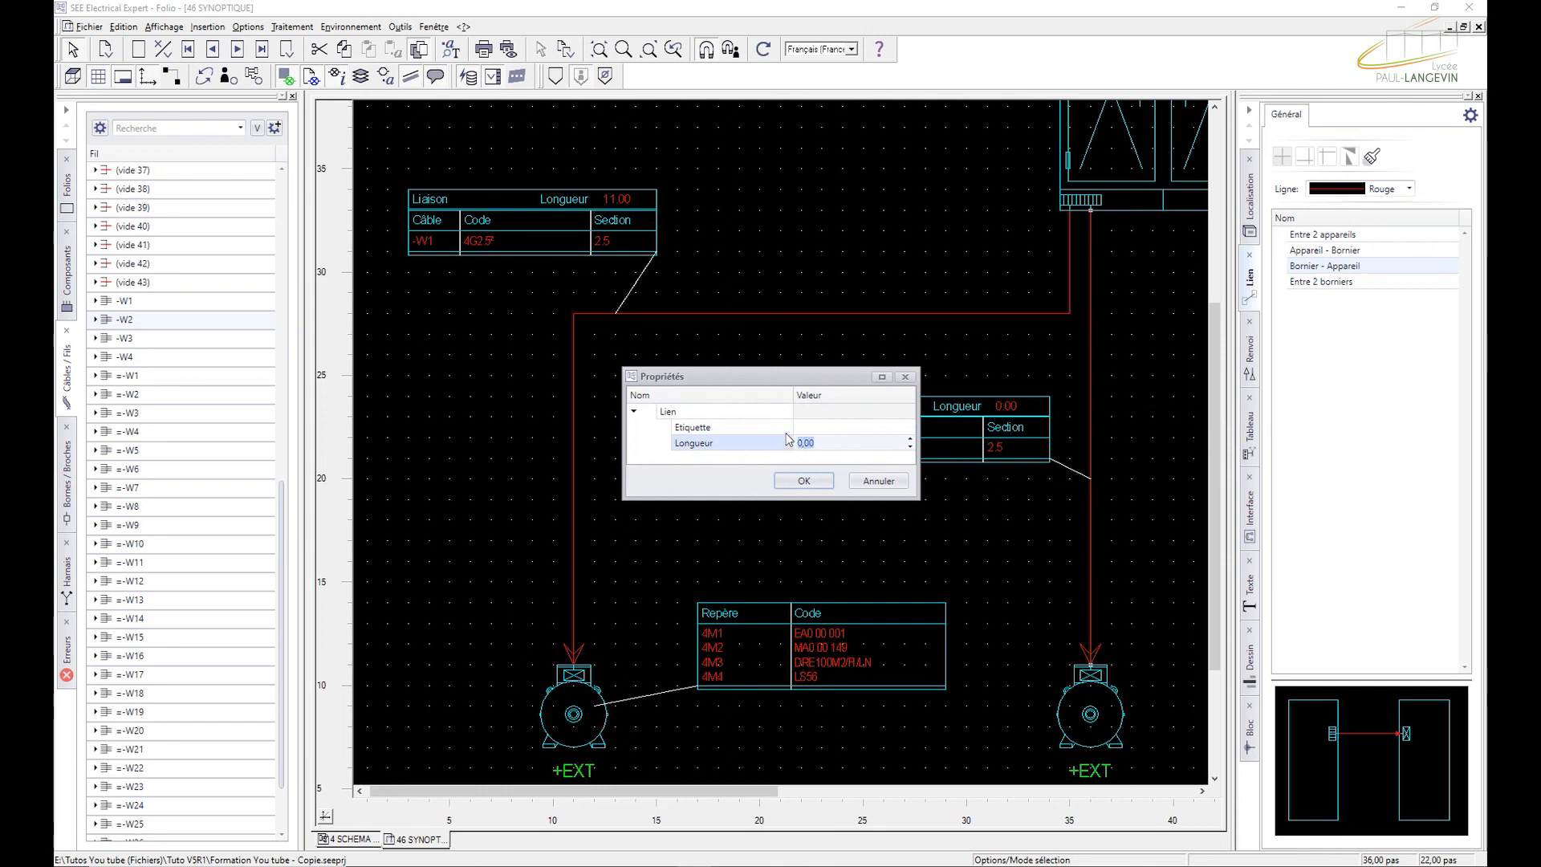
click(804, 481)
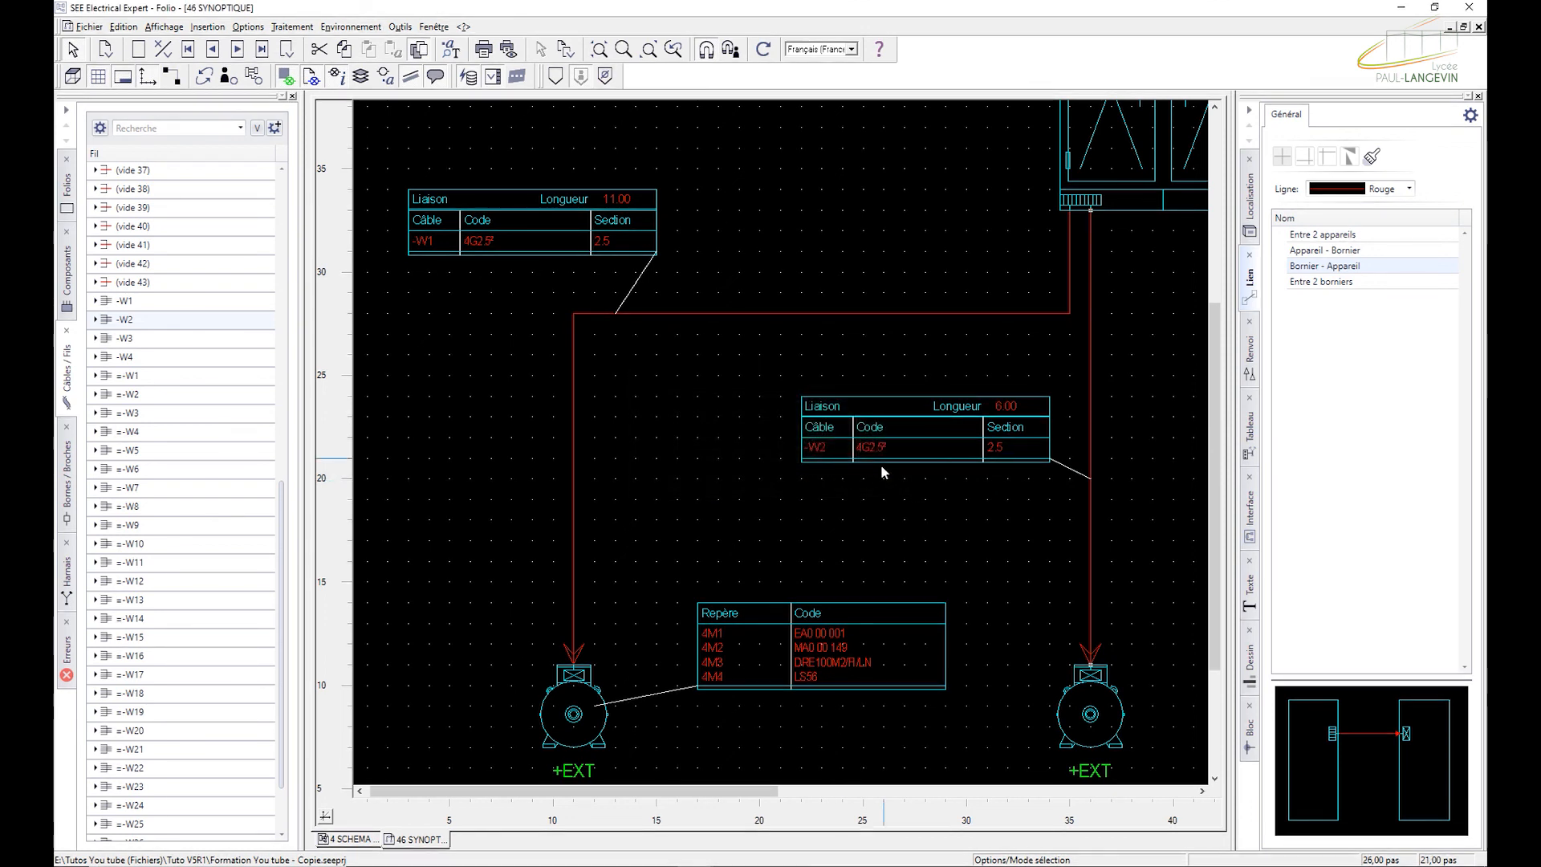
scroll(996, 459, down, 2)
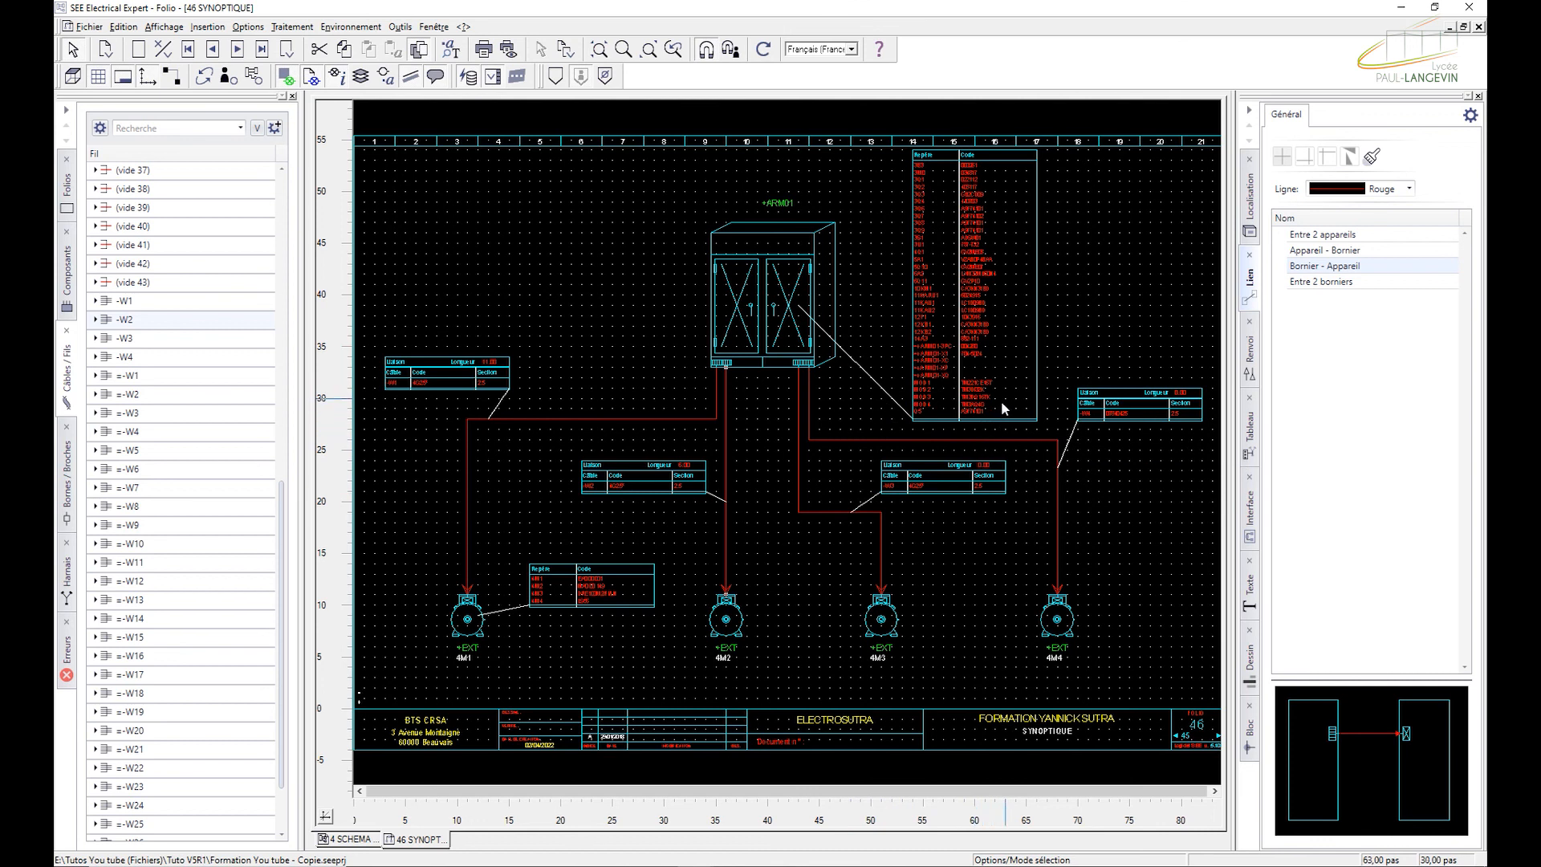
scroll(1015, 336, up, 2)
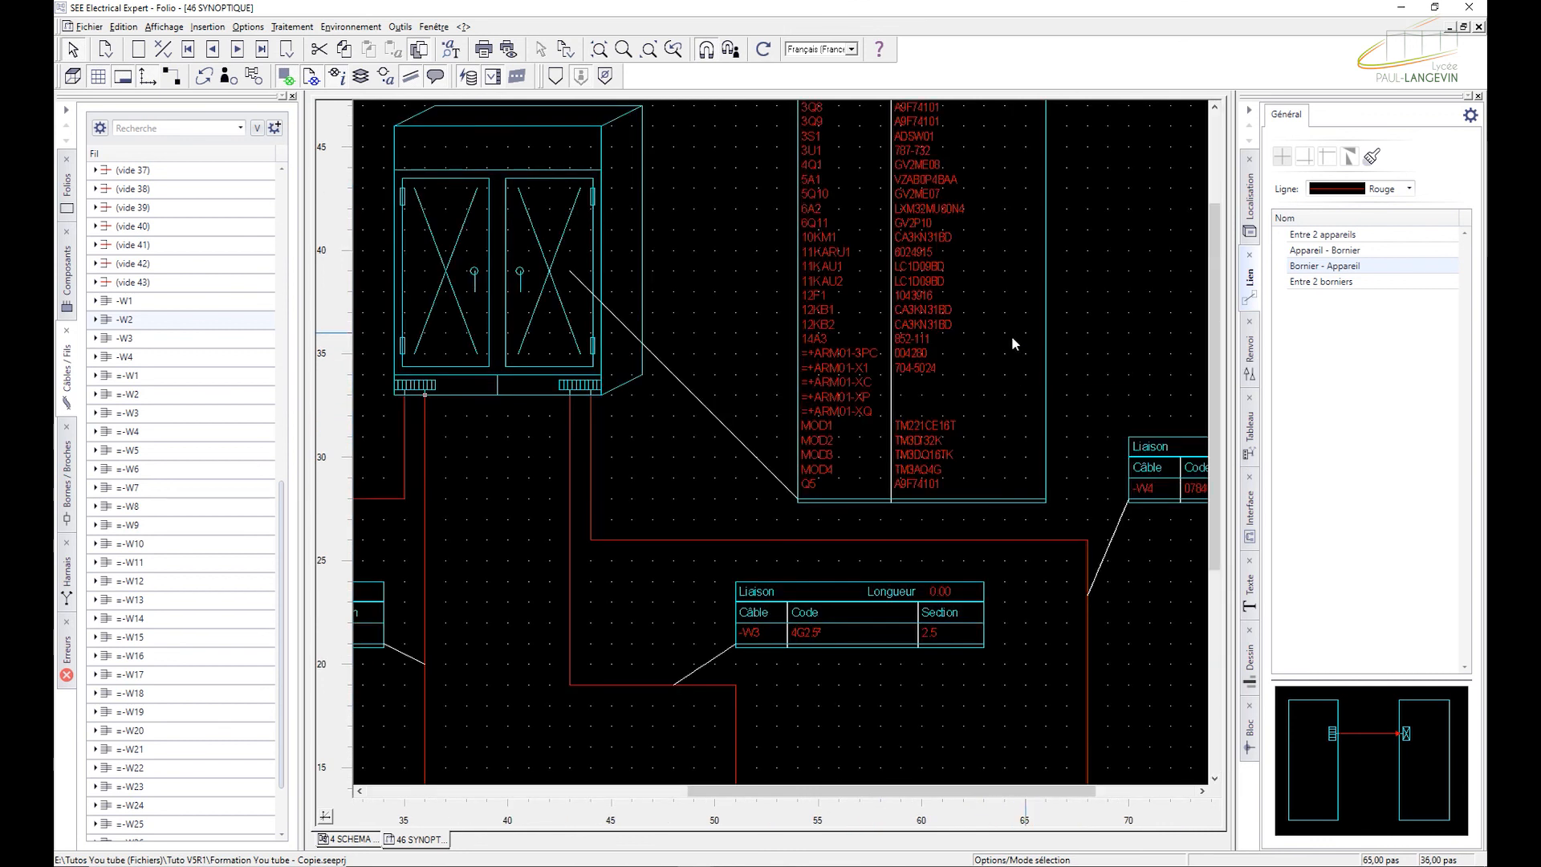
scroll(926, 369, up, 1)
scroll(926, 368, down, 3)
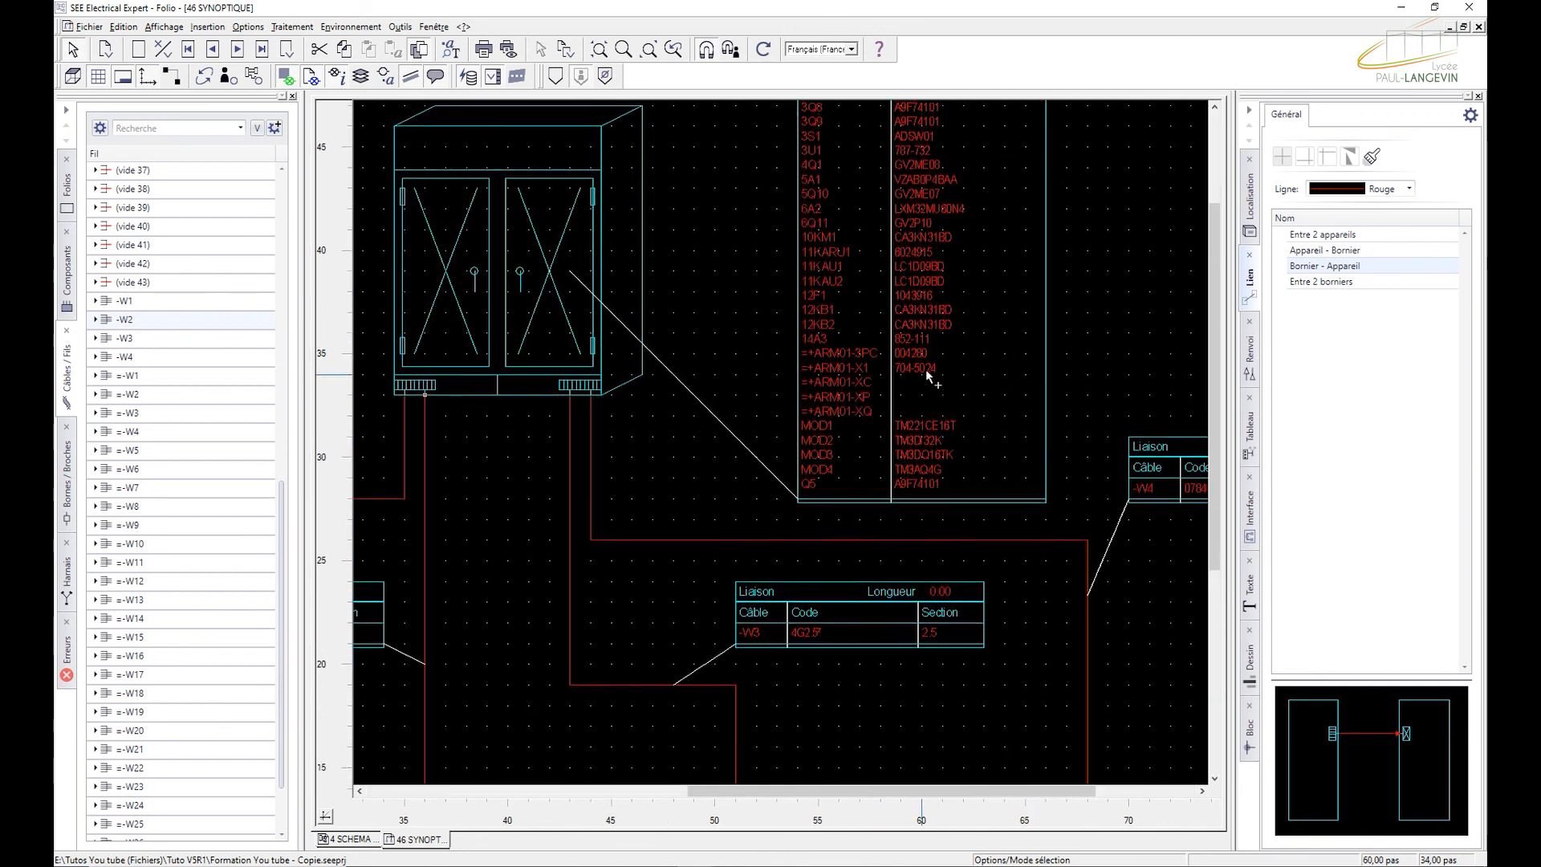